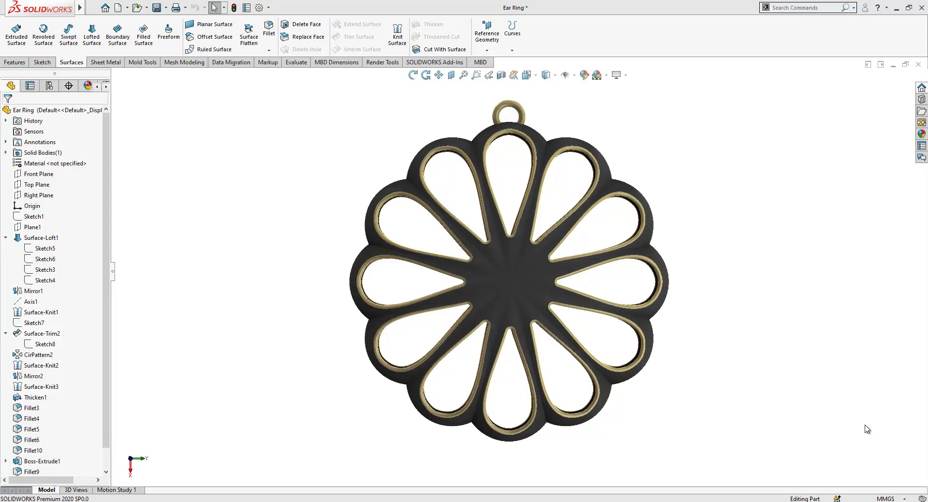
# - Create a new part document and start a sketch on the Top Plane
pyautogui.click(118, 7)
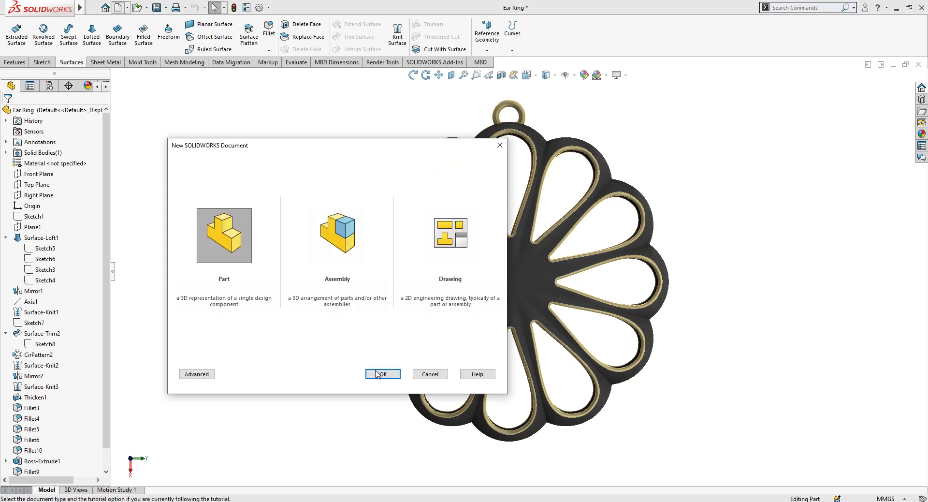
pyautogui.click(377, 375)
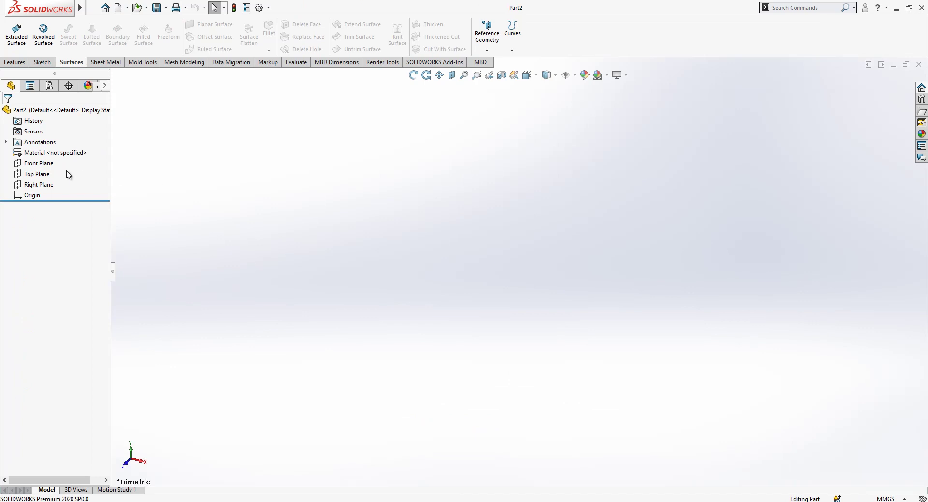
pyautogui.click(68, 174)
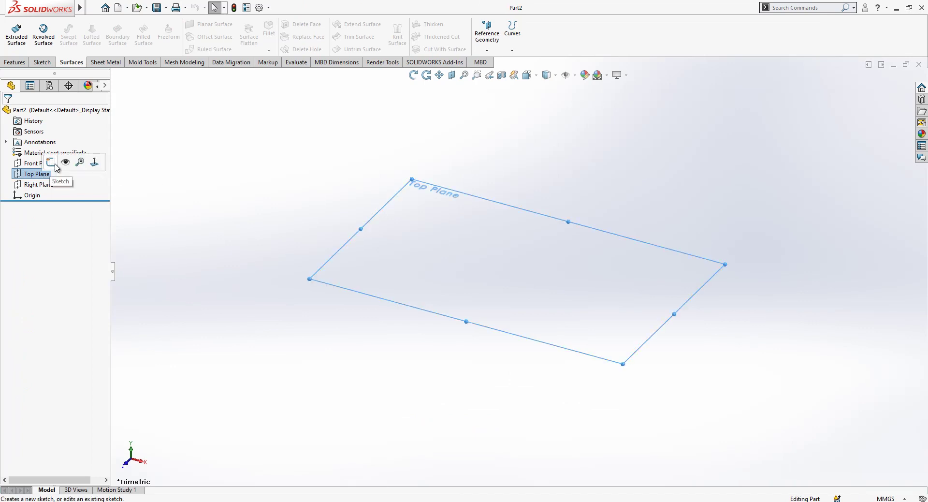
pyautogui.click(59, 160)
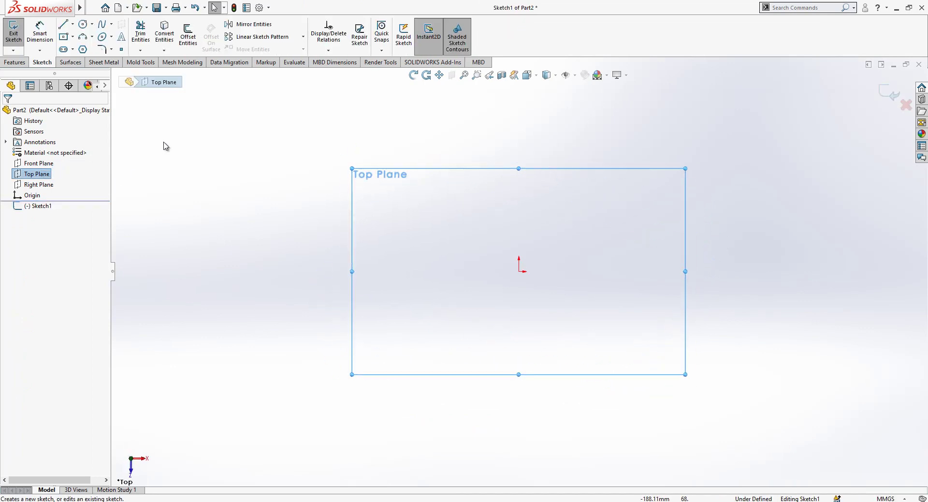
# - Sketch a circle about 150 mm in diameter centred on the origin and convert it to construction geometry
pyautogui.click(82, 24)
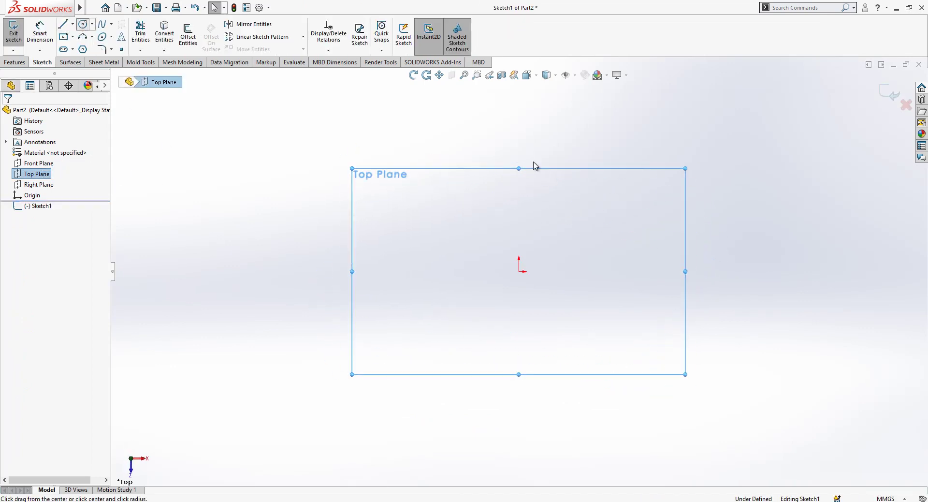
pyautogui.click(519, 271)
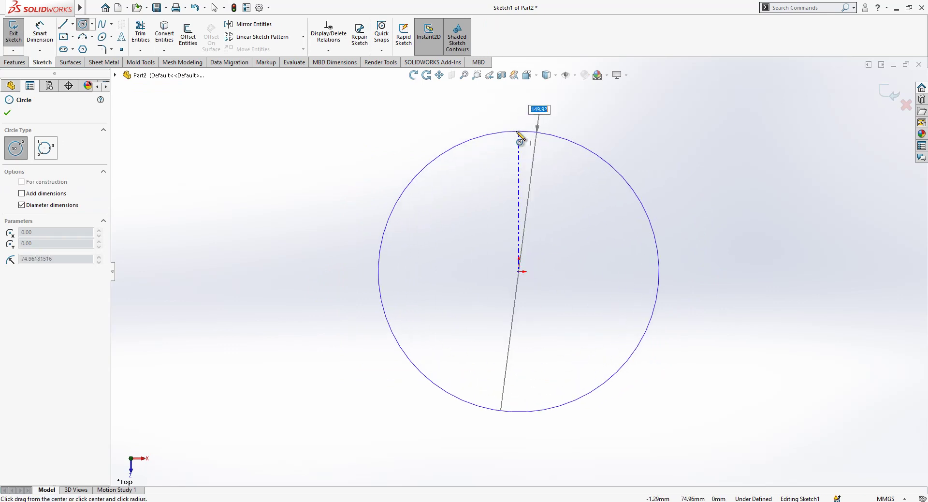
pyautogui.click(520, 136)
pyautogui.press('Escape')
pyautogui.click(521, 136)
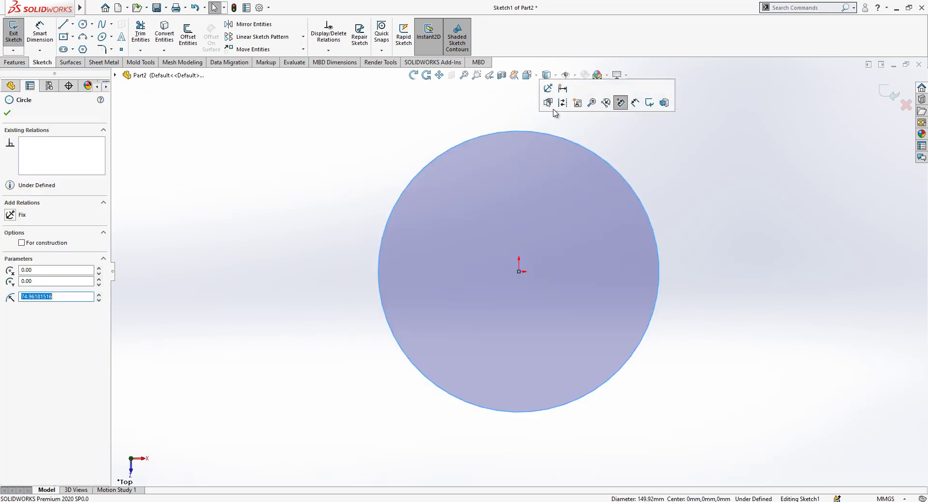
pyautogui.click(562, 102)
pyautogui.click(507, 124)
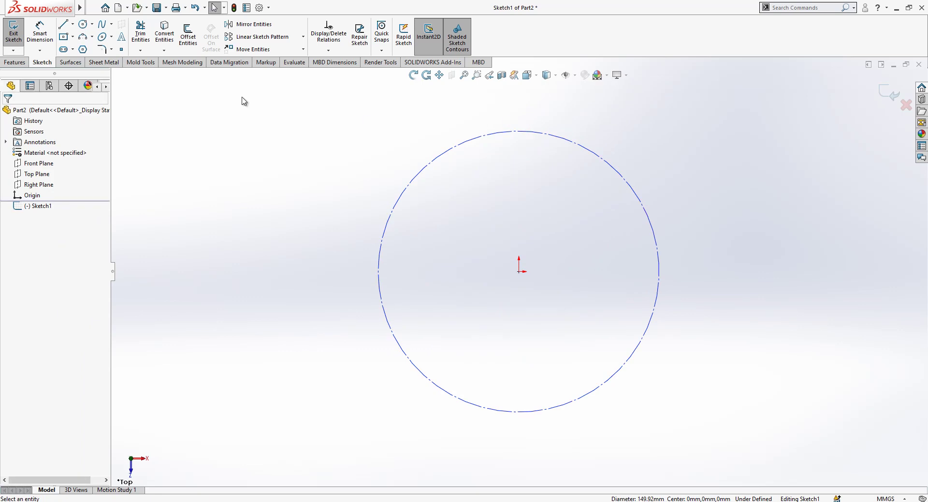
# - Sketch two lines forming a narrow V from the origin to the circle, one on each side of its uppermost point
pyautogui.click(63, 24)
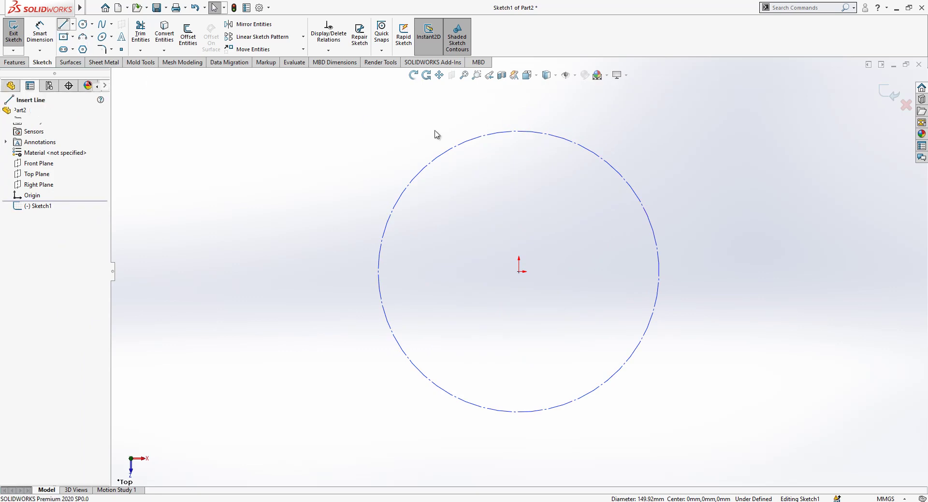
pyautogui.click(480, 136)
pyautogui.click(518, 271)
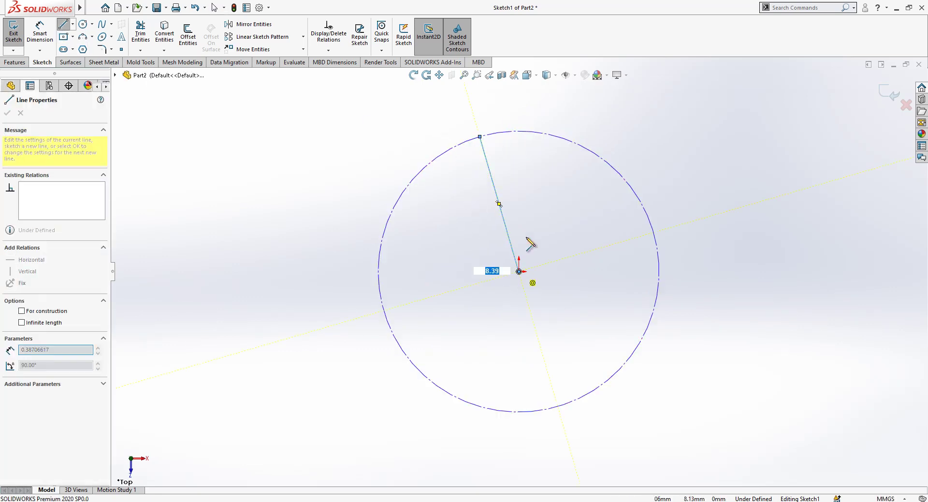
pyautogui.click(549, 134)
pyautogui.press('Escape')
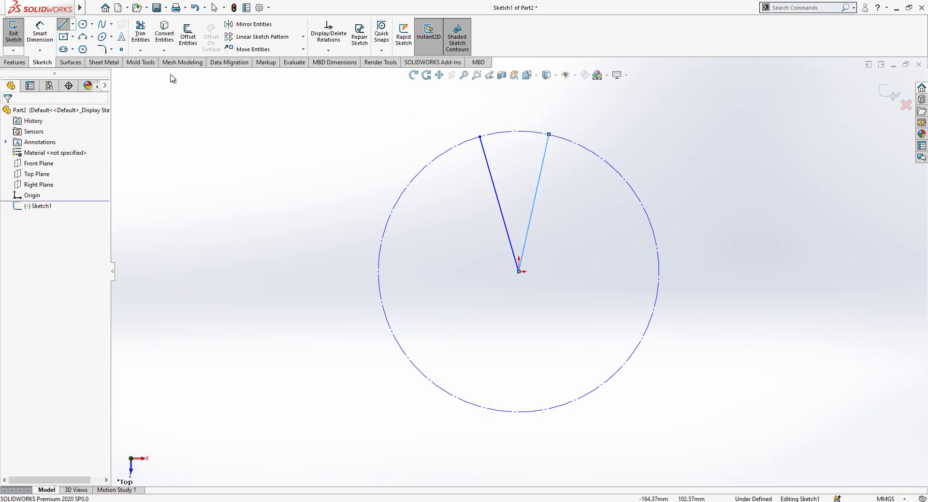
# - Add a vertical line from the origin to the top of the circle and convert all three lines to construction geometry
pyautogui.click(63, 24)
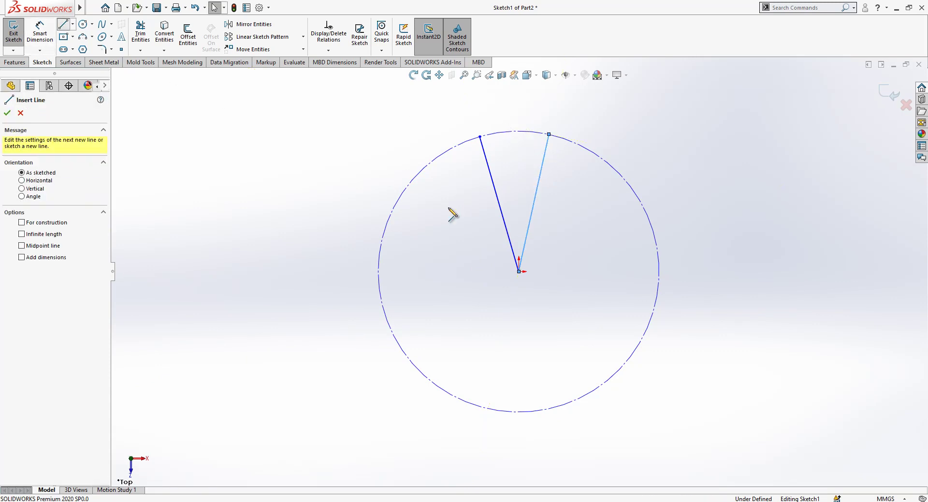
pyautogui.click(518, 271)
pyautogui.click(518, 131)
pyautogui.press('Escape')
pyautogui.moveTo(567, 187); pyautogui.dragTo(479, 204)
pyautogui.click(522, 178)
# - Make the outer endpoints of the two slanted lines symmetric about the vertical centerline
pyautogui.scroll(-2, 568, 130)
pyautogui.click(536, 161)
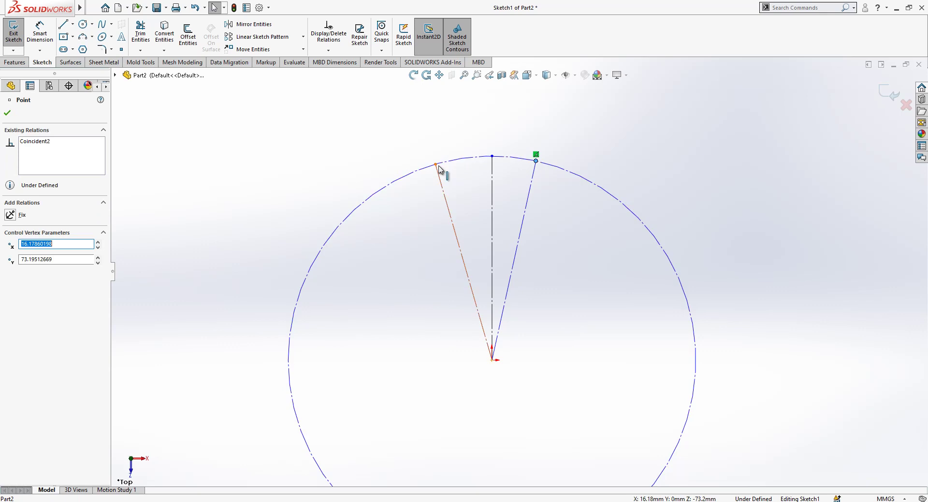
pyautogui.keyDown('ctrl'); pyautogui.click(436, 164); pyautogui.keyUp('ctrl')
pyautogui.keyDown('ctrl'); pyautogui.click(493, 182); pyautogui.keyUp('ctrl')
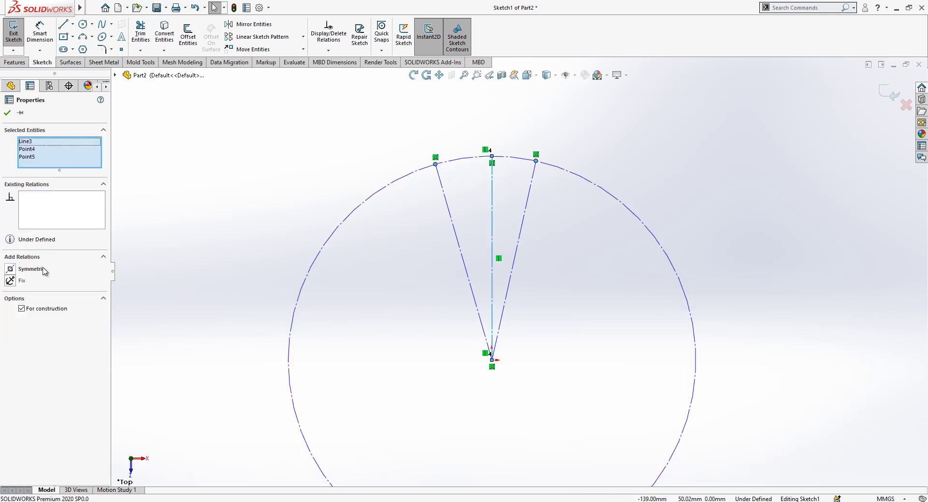
pyautogui.click(29, 269)
pyautogui.press('Escape')
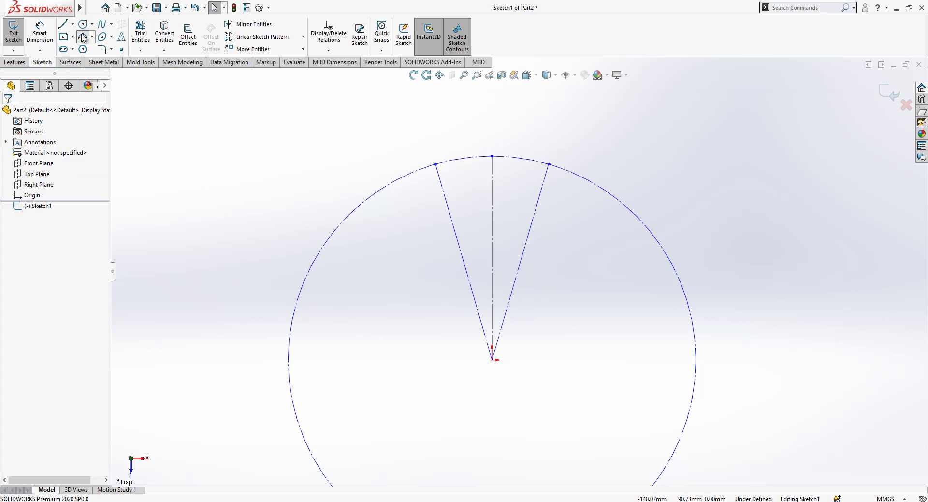
# - Draw a three-point arc of about 23 mm radius between the slanted lines' outer endpoints, bulging outside the circle
pyautogui.click(83, 38)
pyautogui.click(436, 164)
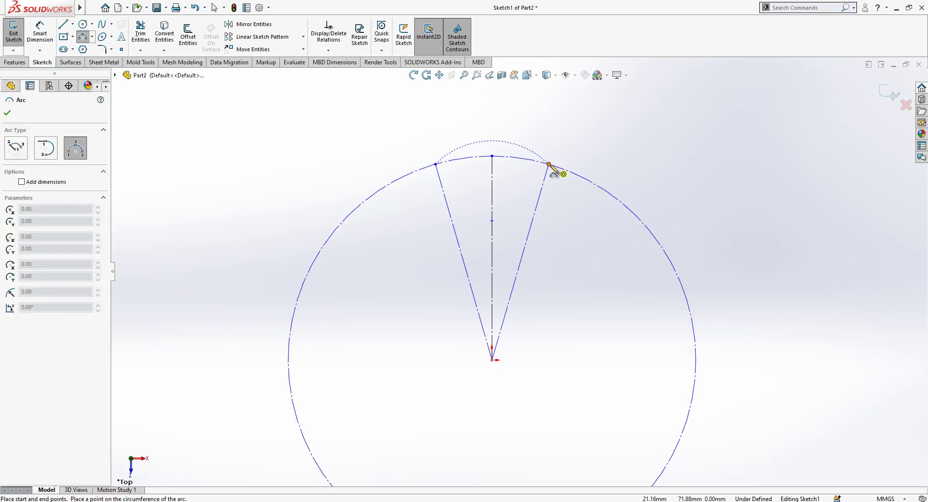
pyautogui.click(548, 165)
pyautogui.click(515, 137)
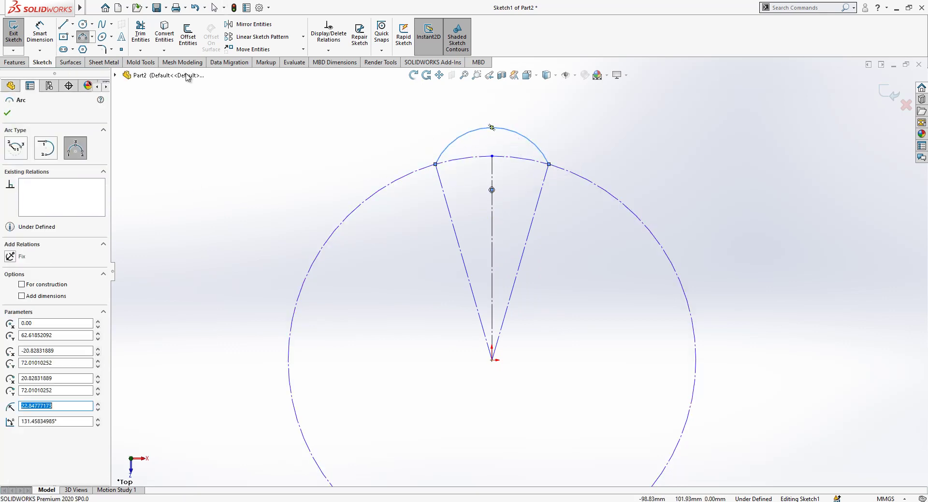
pyautogui.press('Escape')
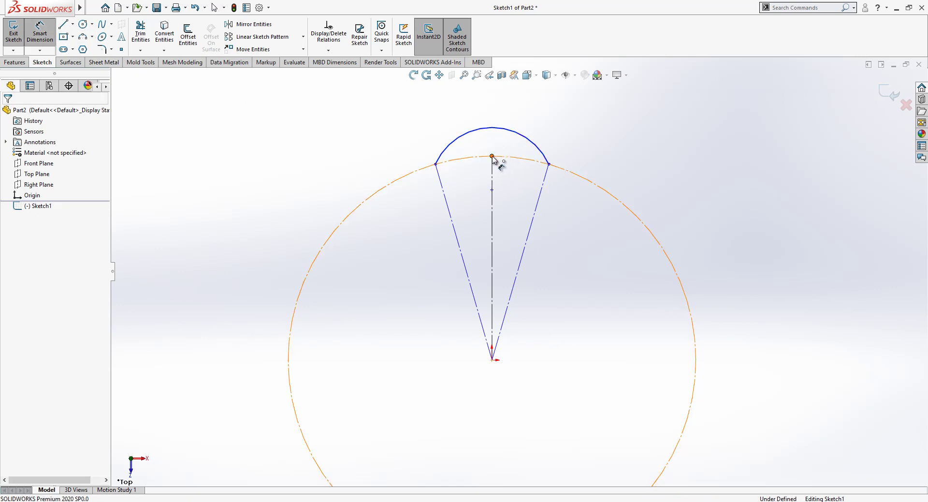
pyautogui.click(492, 155)
pyautogui.click(495, 128)
pyautogui.press('Escape')
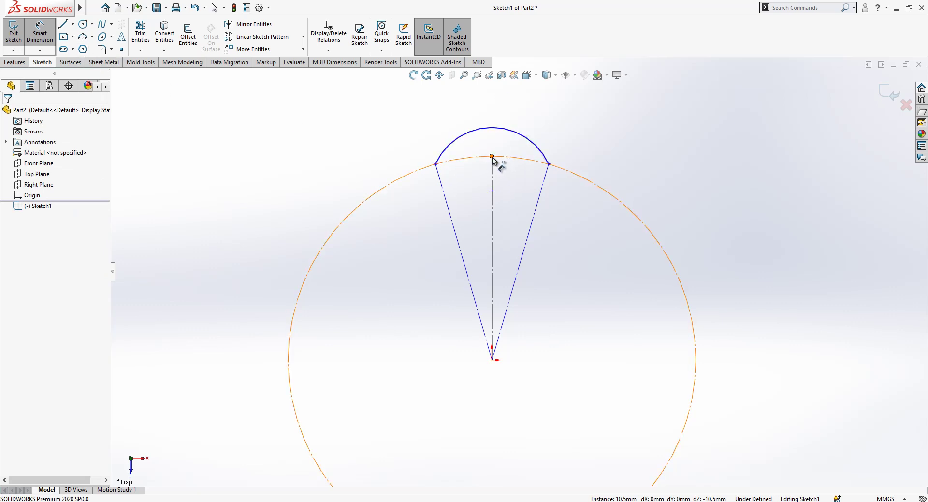
# - Dimension the arc's height above the top of the construction circle as 1.5 mm
pyautogui.click(500, 129)
pyautogui.click(492, 156)
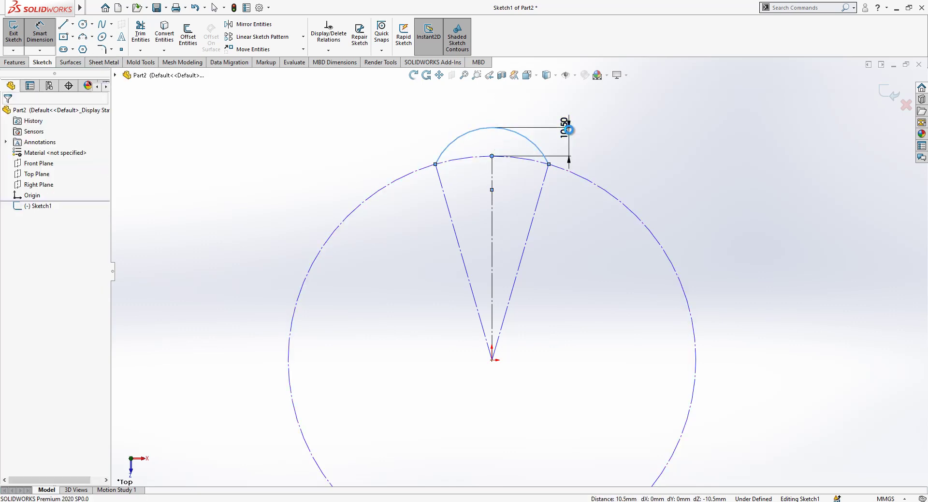
pyautogui.click(570, 132)
pyautogui.write('1.')
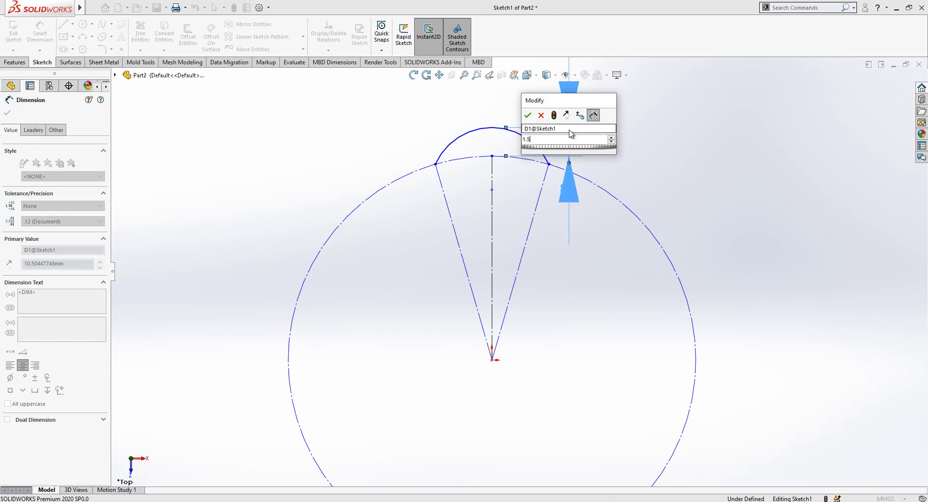
pyautogui.write('5')
pyautogui.press('Return')
# - Dimension the construction circle's diameter as 30 mm
pyautogui.click(605, 191)
pyautogui.click(594, 233)
pyautogui.press('Return')
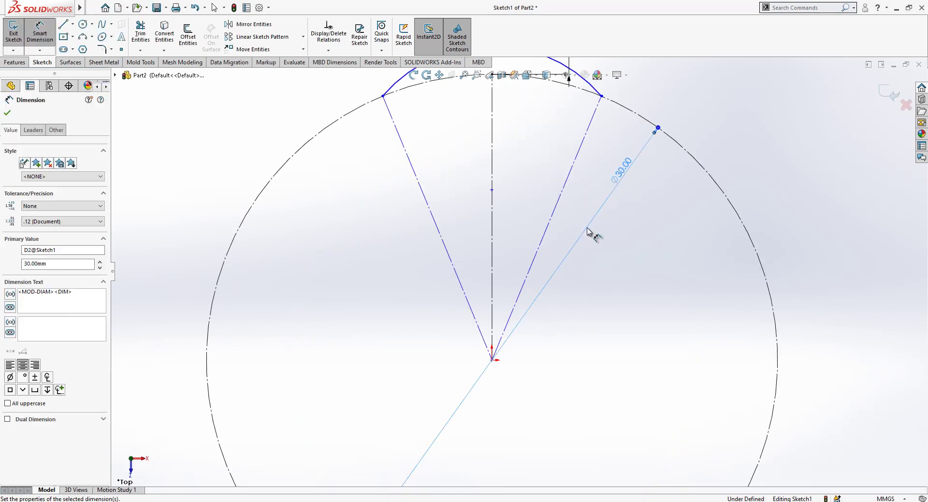
pyautogui.click(576, 313)
# - Dimension the angle between the two slanted construction lines as 360/12 degrees and exit the sketch
pyautogui.scroll(3, 576, 309)
pyautogui.click(546, 230)
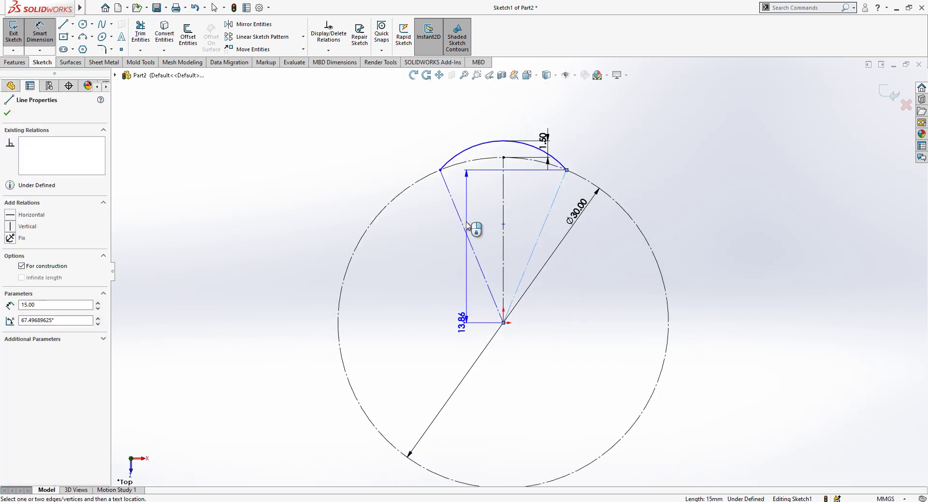
pyautogui.click(465, 226)
pyautogui.click(473, 209)
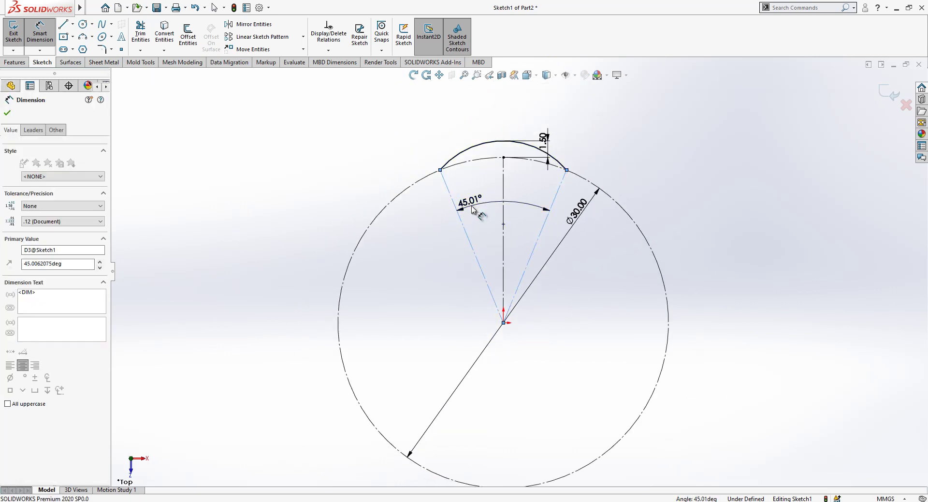
pyautogui.write('360/')
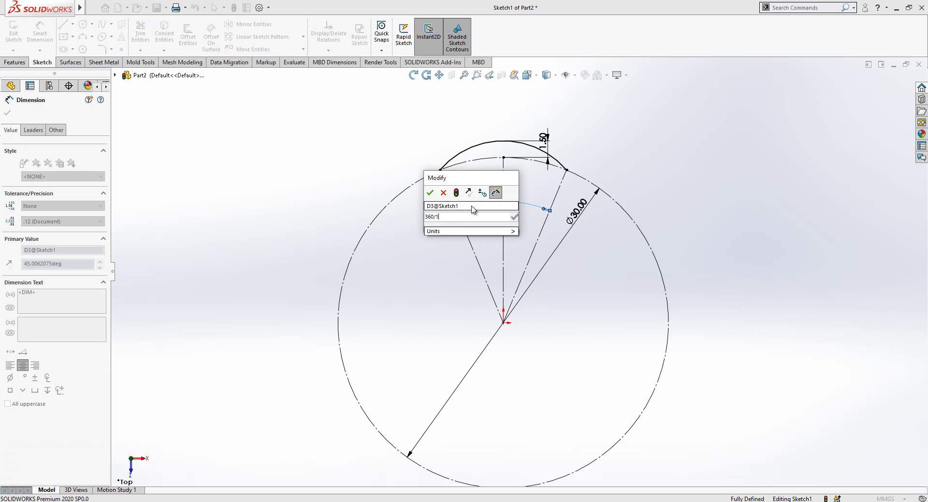
pyautogui.write('12')
pyautogui.press('Return')
pyautogui.scroll(1, 595, 197)
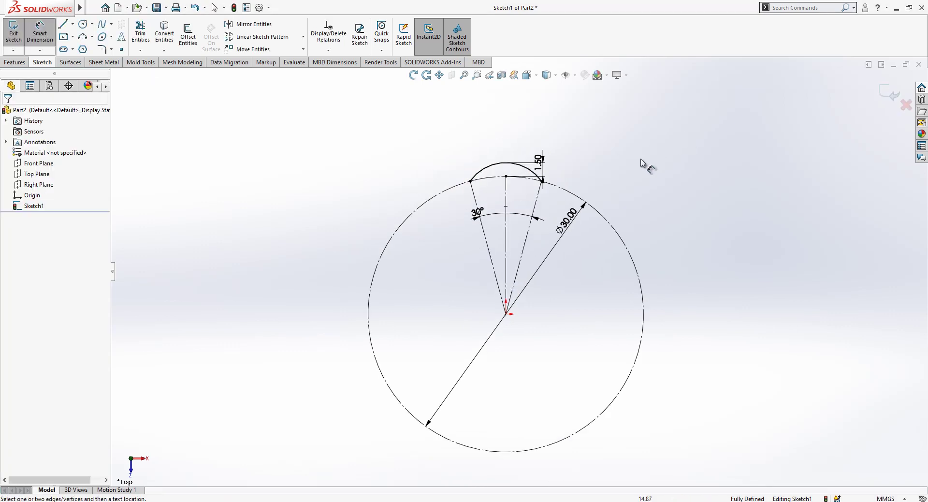
pyautogui.scroll(-1, 527, 190)
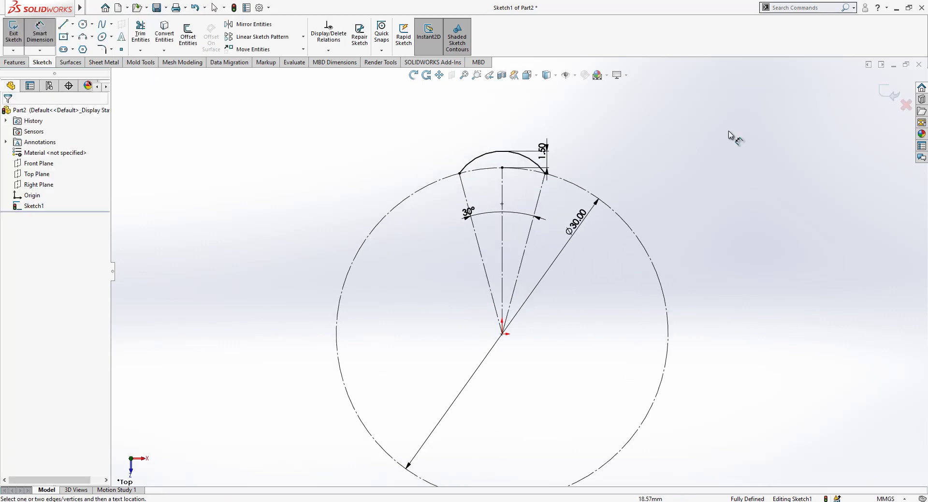
pyautogui.click(884, 93)
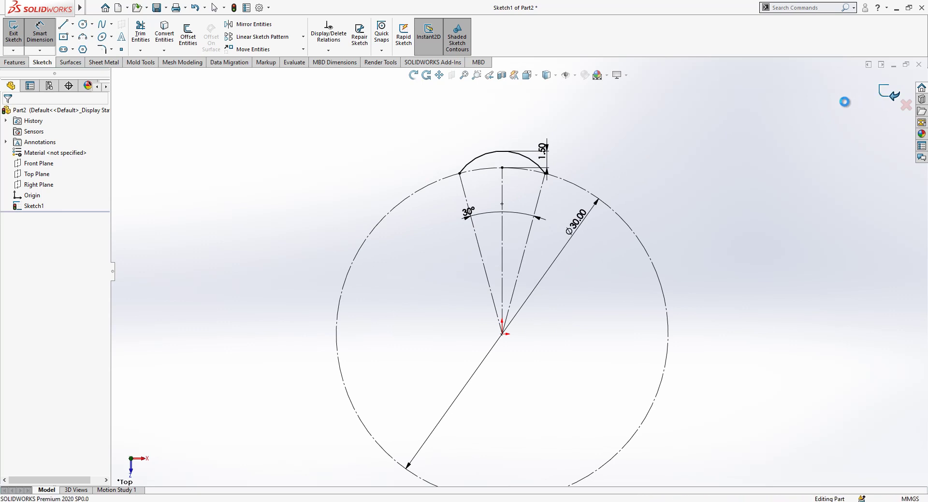
# - Reopen the sketch and add a vertical construction line from the top of the circle to the arc's midpoint
pyautogui.rightClick(493, 153)
pyautogui.click(505, 124)
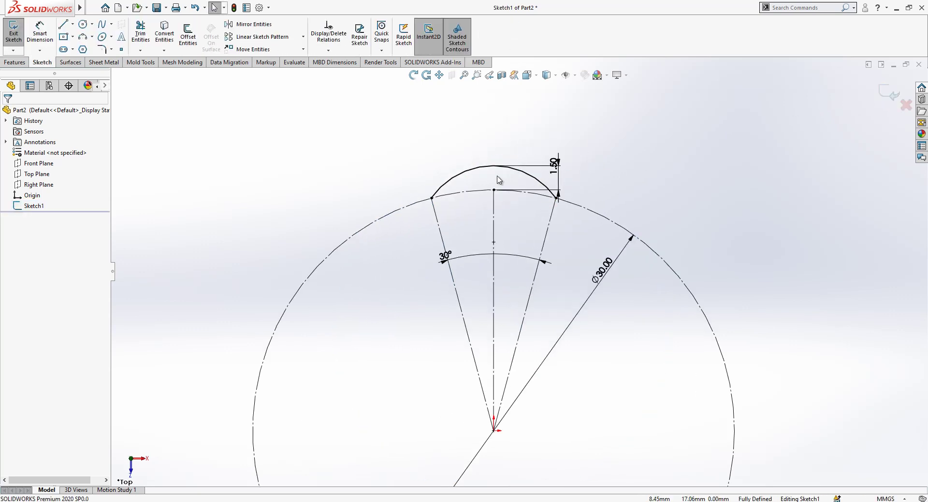
pyautogui.press('l')
pyautogui.click(493, 189)
pyautogui.click(494, 165)
pyautogui.press('Escape')
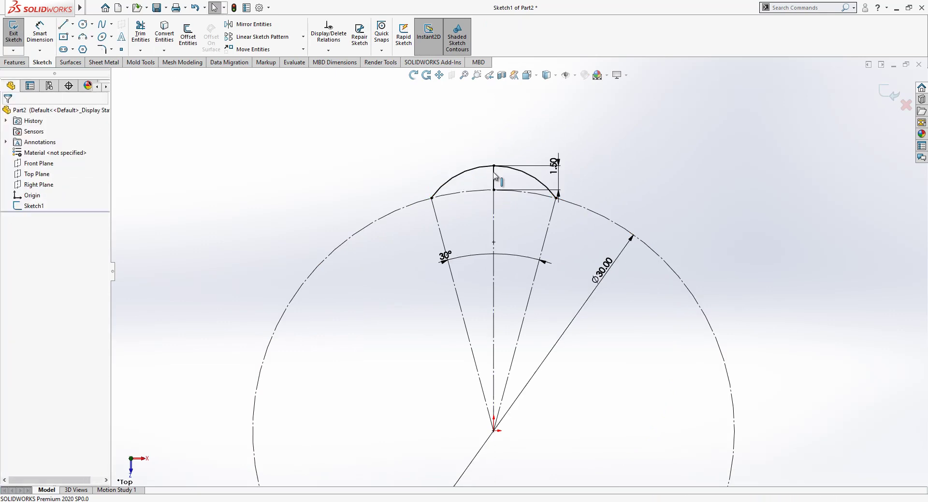
pyautogui.click(494, 178)
pyautogui.click(533, 146)
# - Split the arc near its apex, accepting deletion of the midpoint relation, and move the split point onto the vertical construction line's upper end
pyautogui.scroll(-3, 509, 176)
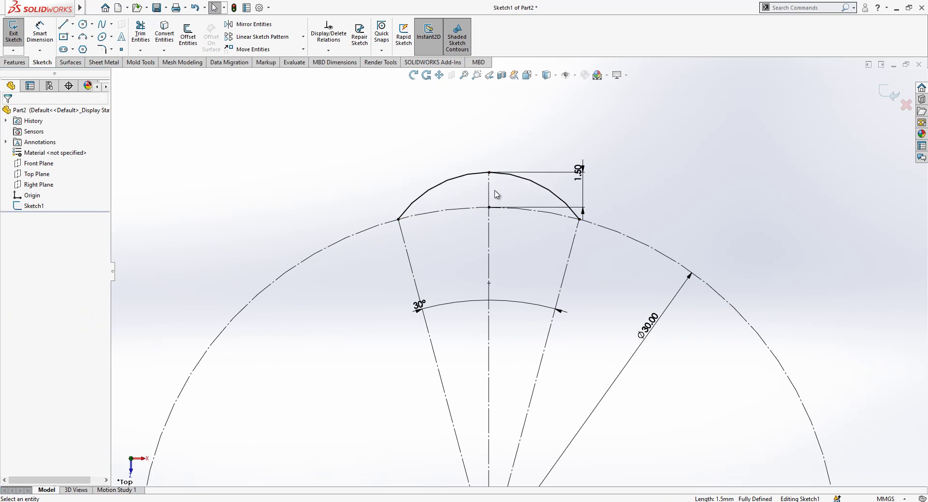
pyautogui.click(482, 178)
pyautogui.rightClick(482, 177)
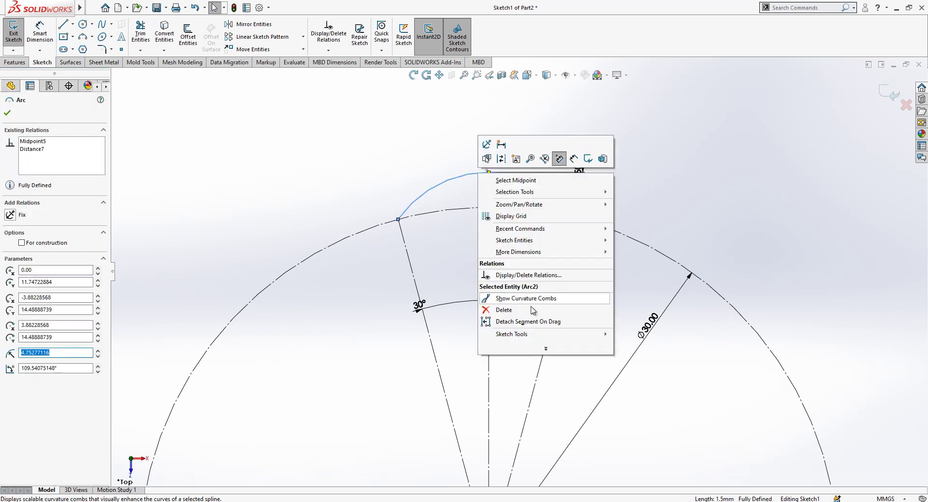
pyautogui.moveTo(578, 337)
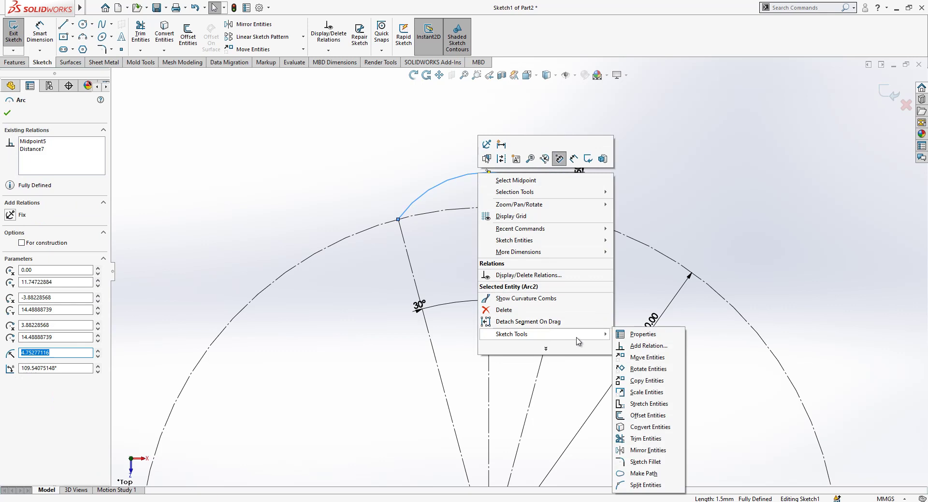
pyautogui.click(653, 486)
pyautogui.click(484, 179)
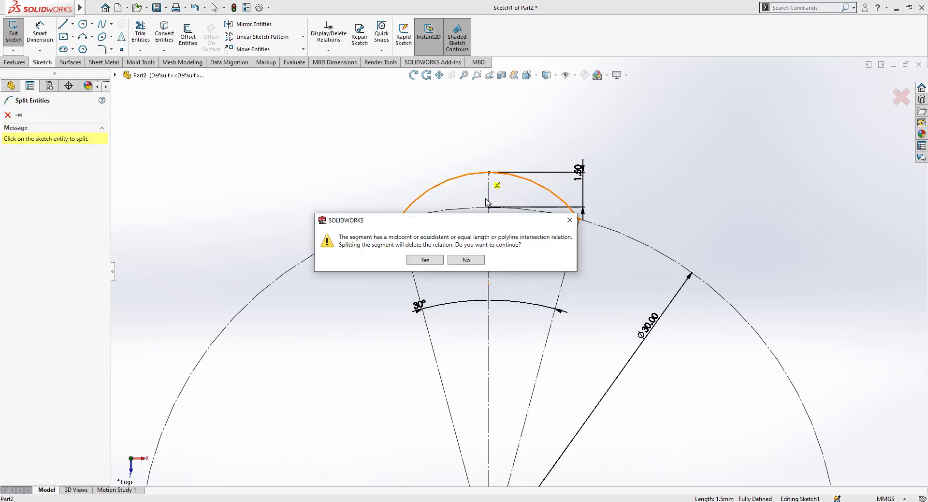
pyautogui.click(437, 258)
pyautogui.scroll(-3, 478, 193)
pyautogui.press('Escape')
pyautogui.moveTo(472, 192); pyautogui.dragTo(492, 192)
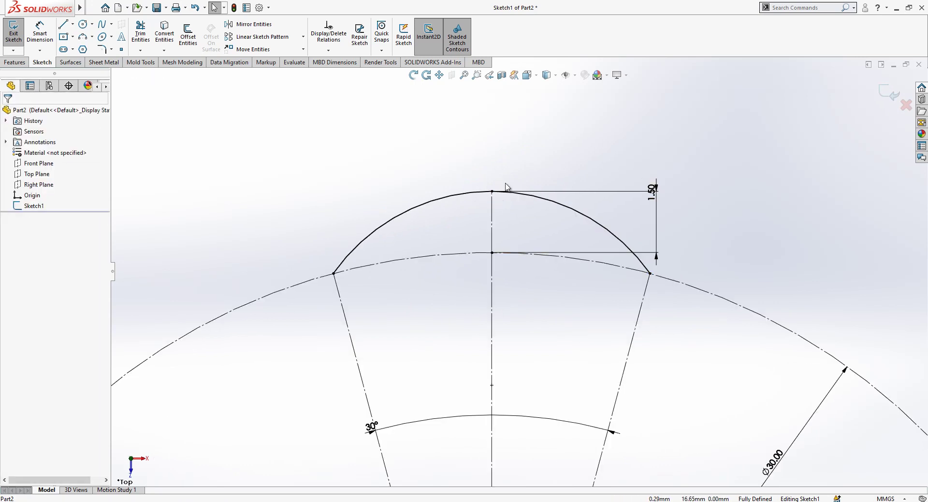
# - Convert the half of the petal arc before the split point to construction geometry and exit the sketch
pyautogui.click(472, 194)
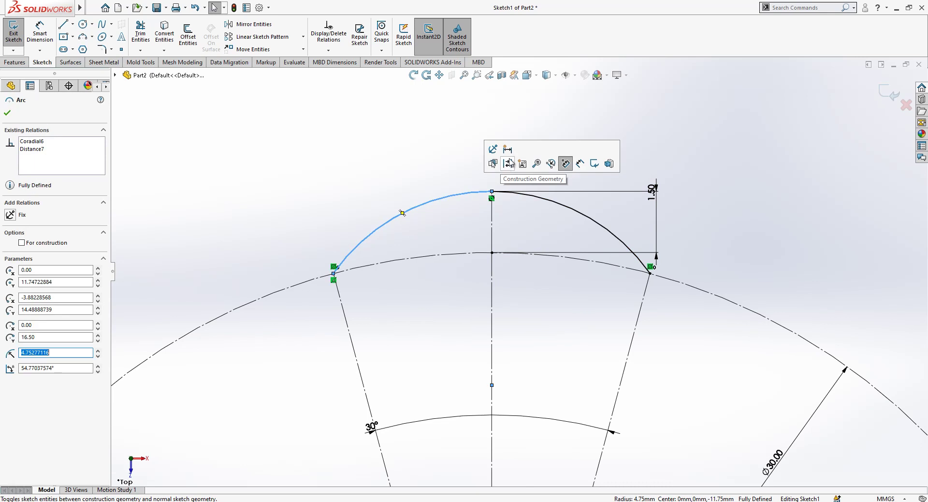
pyautogui.click(510, 166)
pyautogui.scroll(6, 513, 148)
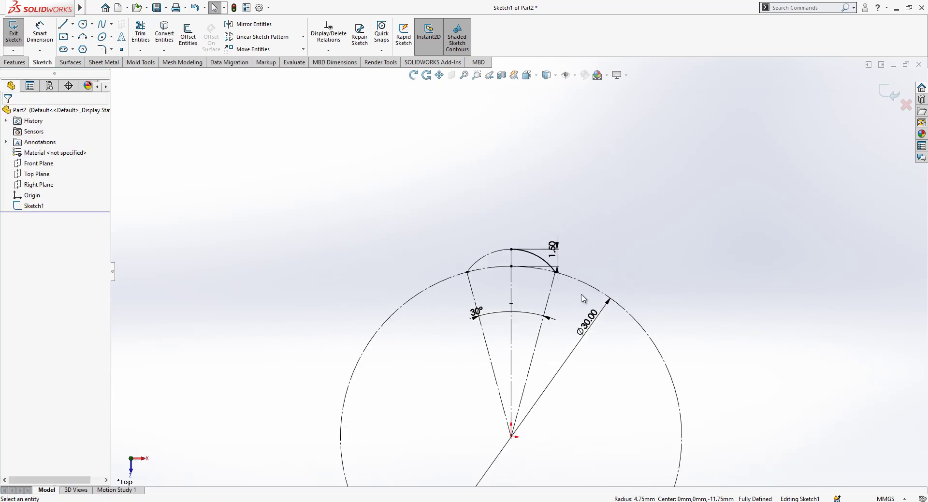
pyautogui.click(884, 93)
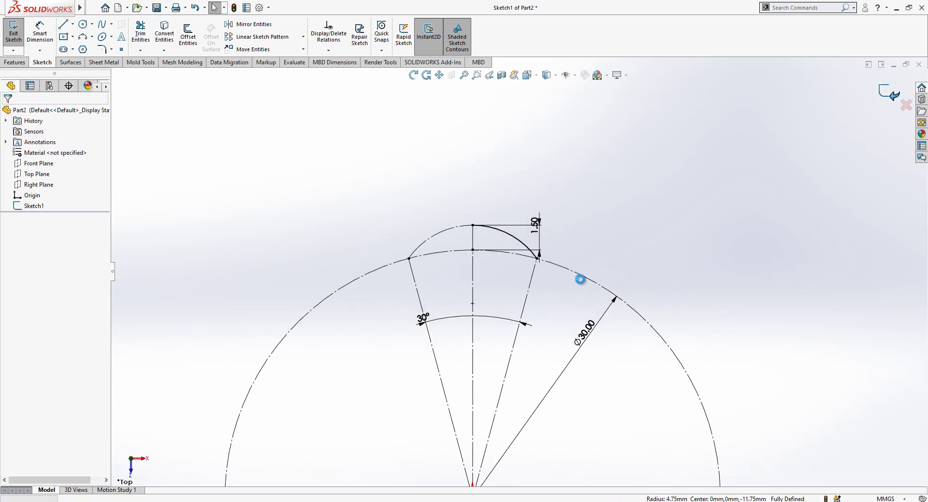
# - Start a sketch on the Front Plane and draw a vertical construction line about 4.6 mm long up from the origin
pyautogui.moveTo(555, 321)
pyautogui.mouseDown(button='middle')
pyautogui.moveTo(554, 329)
pyautogui.moveTo(485, 182)
pyautogui.moveTo(479, 268)
pyautogui.moveTo(488, 259)
pyautogui.mouseUp(button='middle')
pyautogui.click(22, 166)
pyautogui.click(33, 150)
pyautogui.moveTo(507, 295)
pyautogui.mouseDown(button='middle')
pyautogui.moveTo(526, 304)
pyautogui.moveTo(429, 310)
pyautogui.moveTo(481, 359)
pyautogui.moveTo(549, 340)
pyautogui.mouseUp(button='middle')
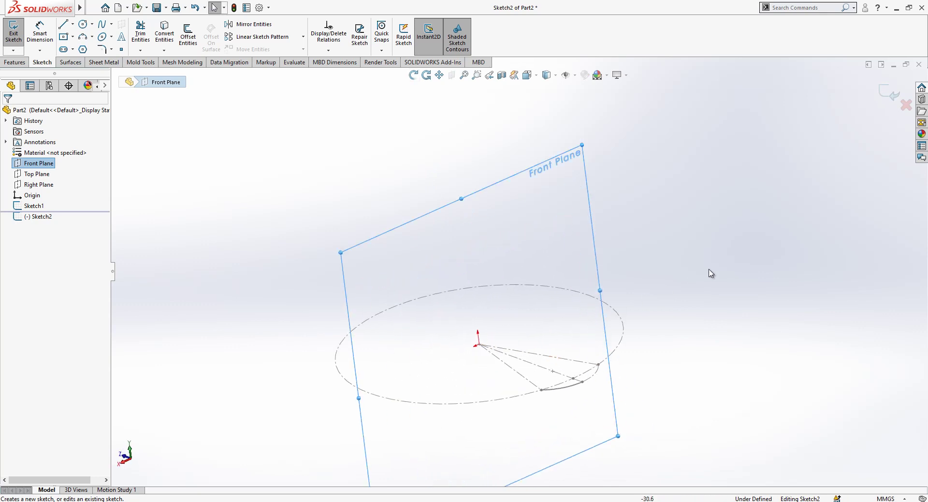
pyautogui.press('l')
pyautogui.click(478, 345)
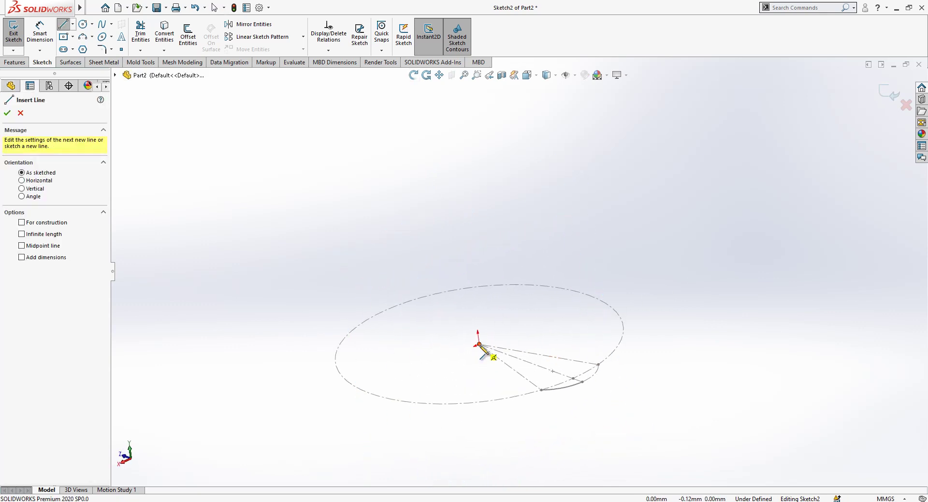
pyautogui.click(475, 305)
pyautogui.press('Escape')
pyautogui.click(477, 320)
pyautogui.click(521, 285)
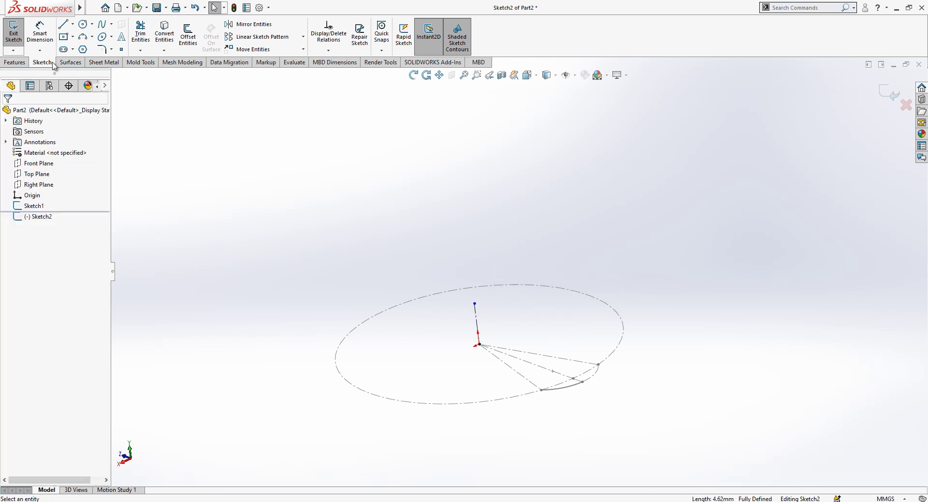
# - Dimension the vertical construction line's length as 4.5 mm
pyautogui.click(478, 314)
pyautogui.click(500, 316)
pyautogui.write('4.')
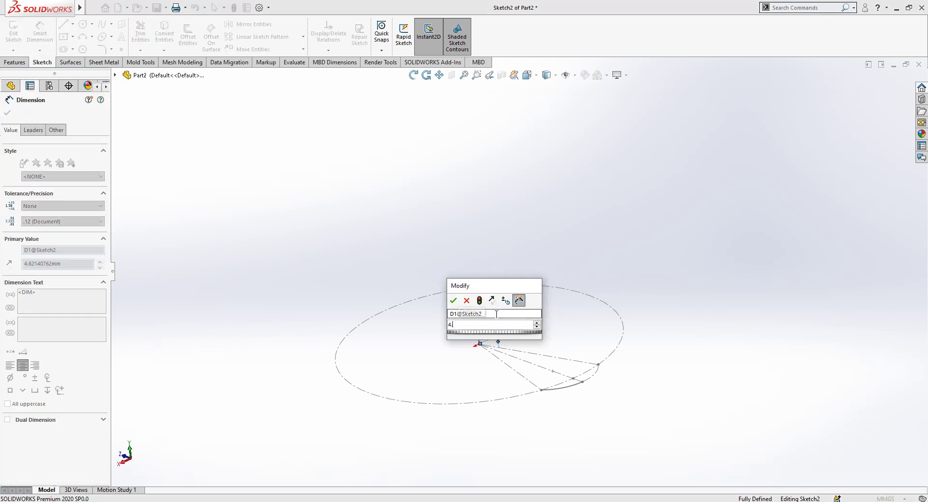
pyautogui.write('5')
pyautogui.press('Return')
pyautogui.press('Escape')
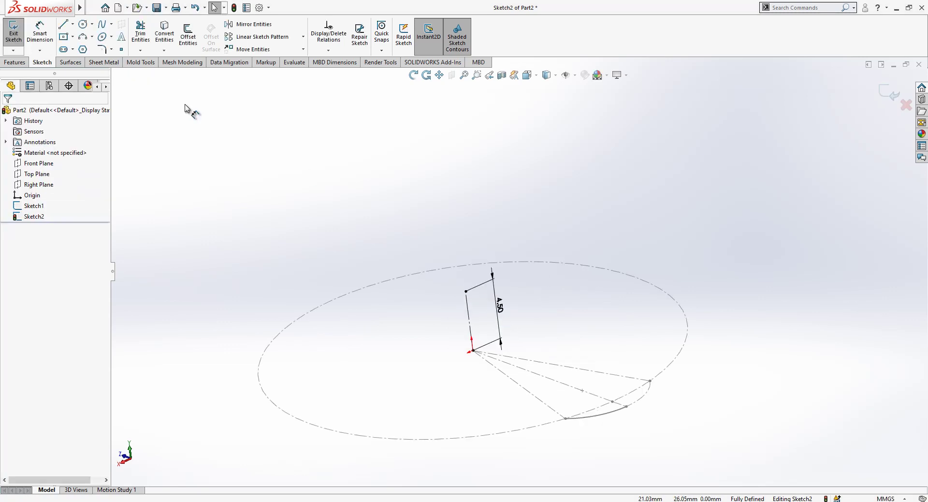
# - Place a sketch point on the upper end of the vertical construction line and exit the sketch
pyautogui.click(121, 49)
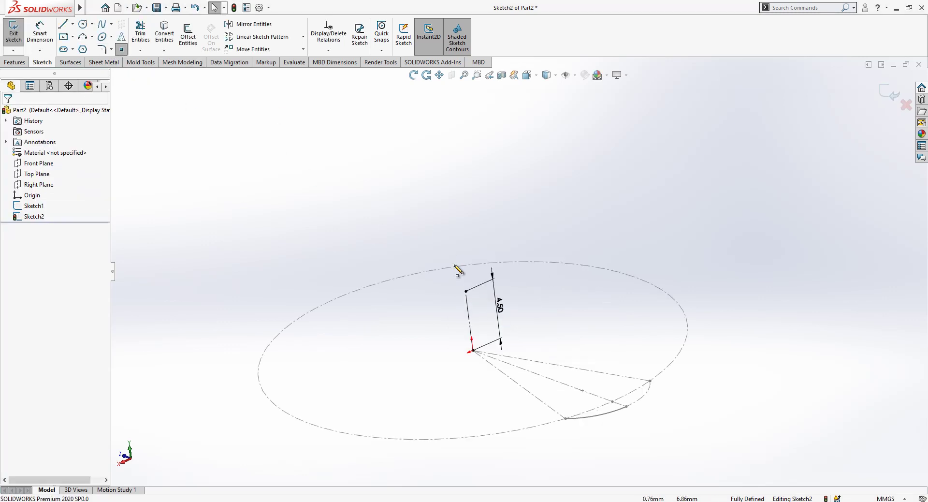
pyautogui.click(466, 292)
pyautogui.click(886, 94)
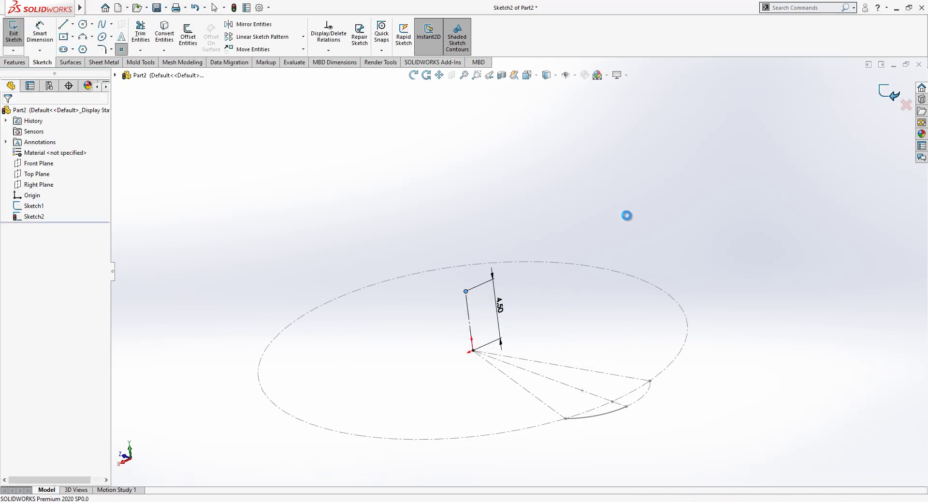
pyautogui.scroll(2, 524, 290)
pyautogui.moveTo(527, 309)
pyautogui.mouseDown(button='middle')
pyautogui.moveTo(540, 328)
pyautogui.moveTo(518, 376)
pyautogui.moveTo(559, 282)
pyautogui.moveTo(523, 315)
pyautogui.moveTo(561, 338)
pyautogui.mouseUp(button='middle')
pyautogui.press('Escape')
pyautogui.scroll(-2, 566, 300)
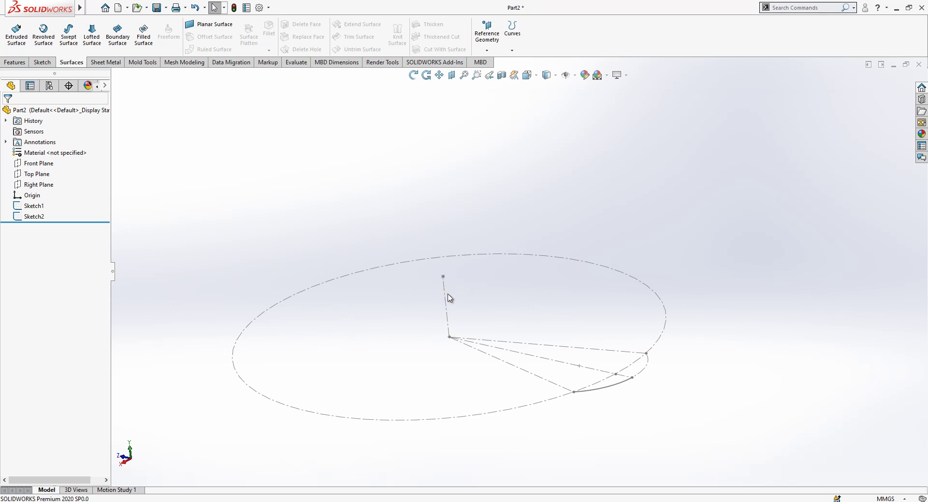
# - Start a sketch on the Right Plane and view it from the right side
pyautogui.moveTo(554, 307)
pyautogui.mouseDown(button='middle')
pyautogui.moveTo(551, 334)
pyautogui.moveTo(580, 327)
pyautogui.mouseUp(button='middle')
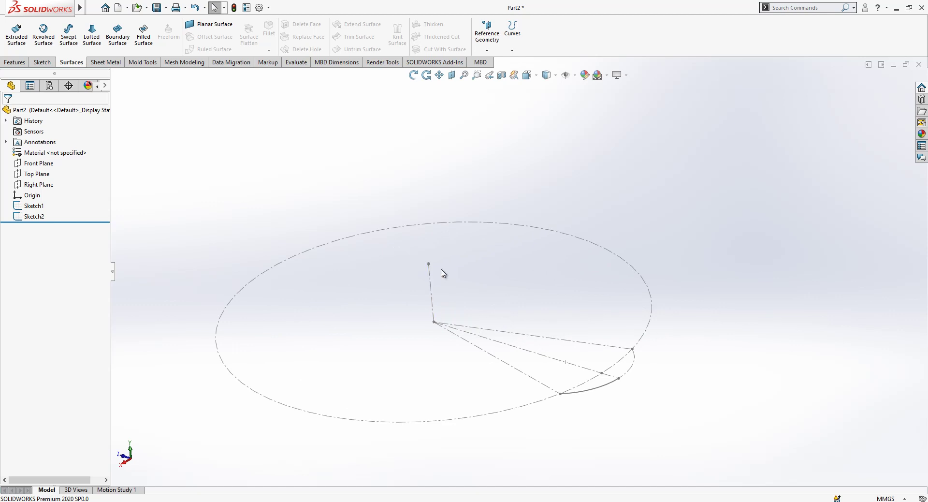
pyautogui.moveTo(520, 340)
pyautogui.mouseDown(button='middle')
pyautogui.moveTo(559, 346)
pyautogui.moveTo(601, 336)
pyautogui.moveTo(581, 328)
pyautogui.mouseUp(button='middle')
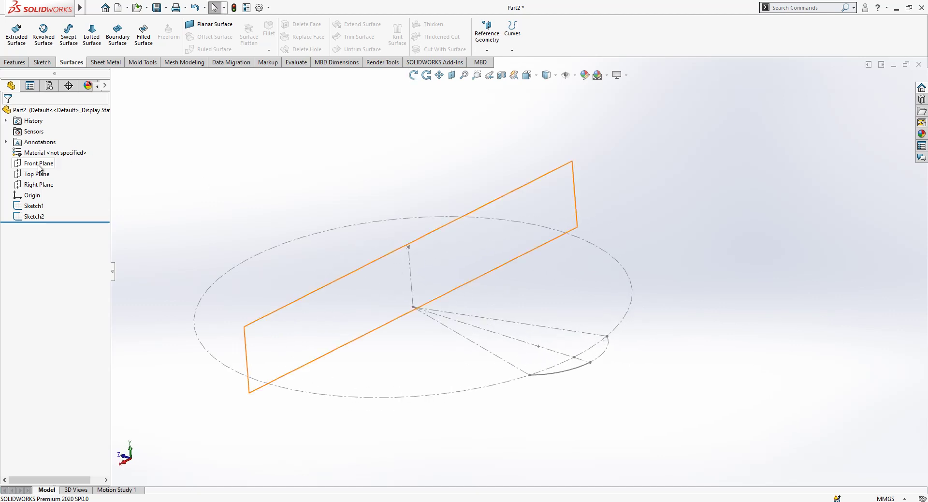
pyautogui.click(45, 185)
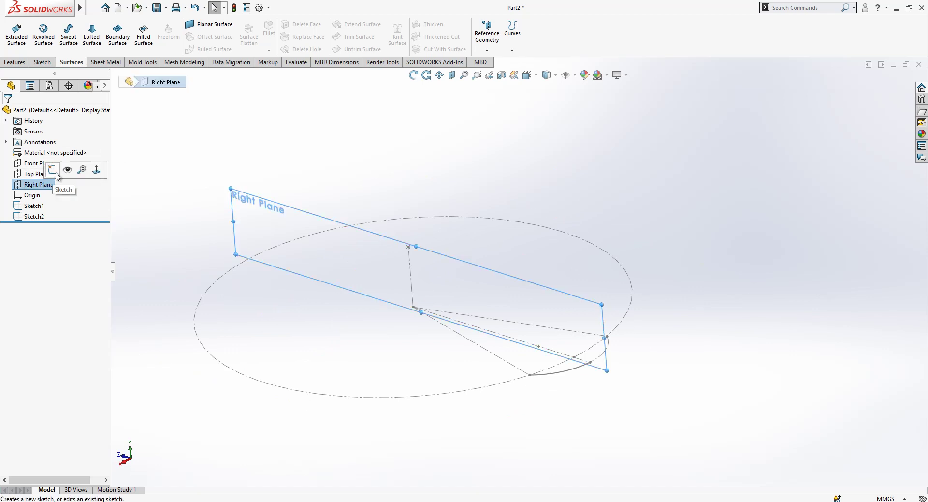
pyautogui.click(53, 170)
pyautogui.moveTo(372, 246)
pyautogui.mouseDown(button='middle')
pyautogui.moveTo(538, 214)
pyautogui.moveTo(495, 238)
pyautogui.moveTo(494, 251)
pyautogui.mouseUp(button='middle')
pyautogui.scroll(-2, 476, 265)
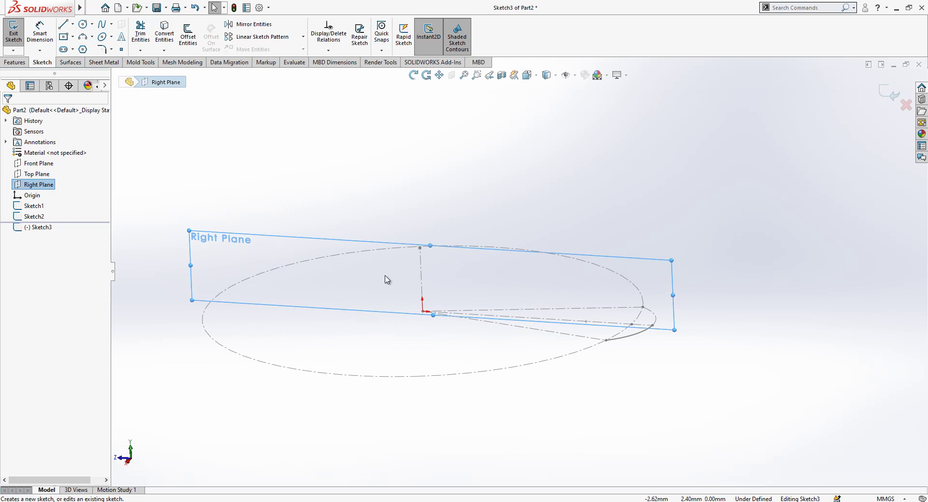
pyautogui.press('space')
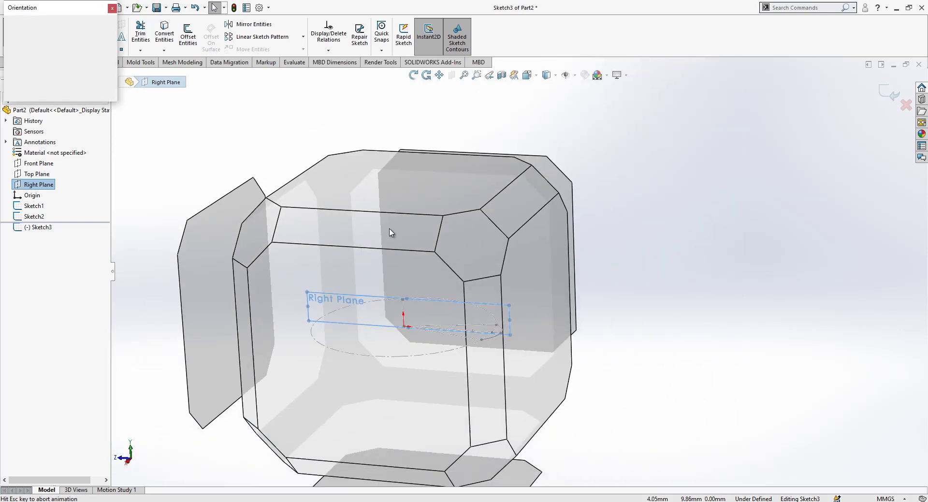
pyautogui.click(111, 64)
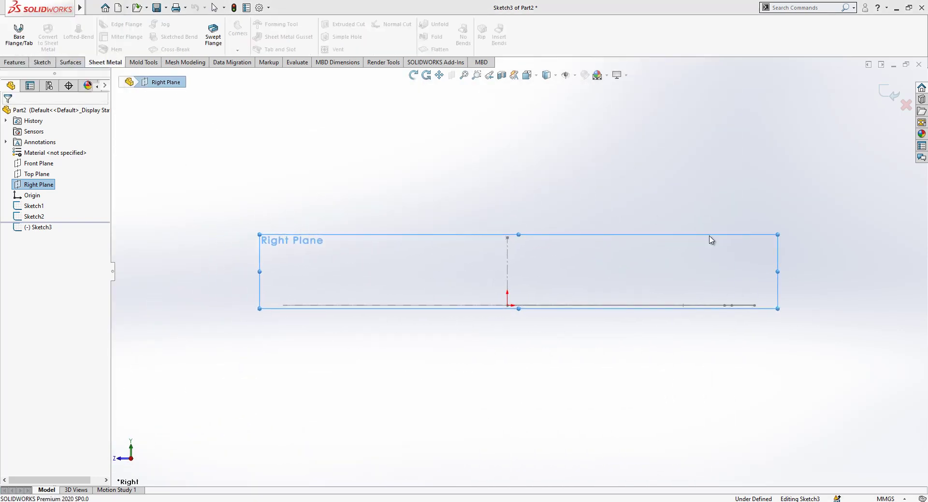
pyautogui.click(42, 62)
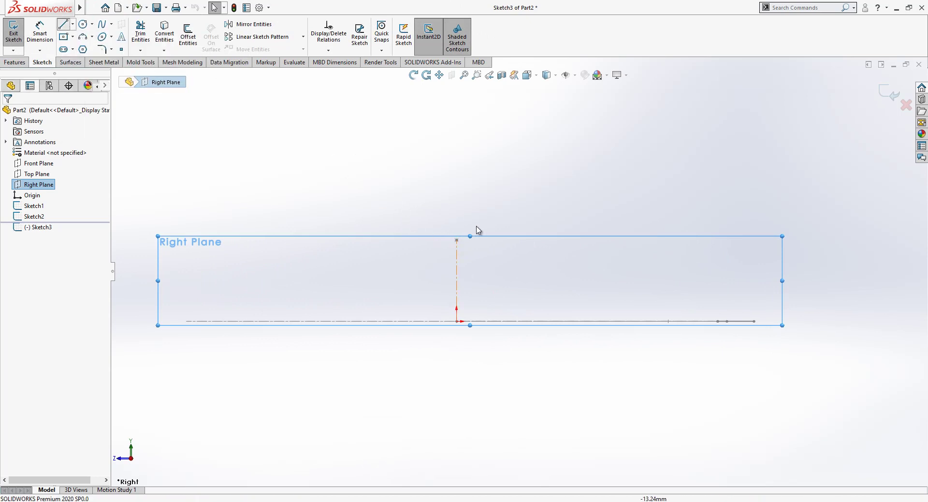
# - Draw a horizontal construction line about 3.7 mm long from the raised point, heading away from the petal segment
pyautogui.click(69, 25)
pyautogui.click(457, 240)
pyautogui.click(391, 239)
pyautogui.press('Escape')
pyautogui.click(436, 240)
pyautogui.click(465, 215)
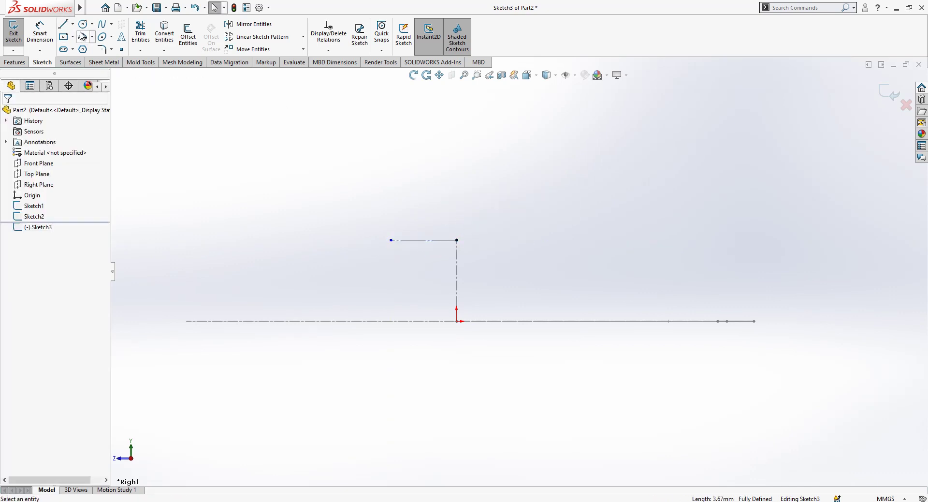
# - Draw a two-point spline from the raised point down to the apex of the petal arc
pyautogui.click(101, 24)
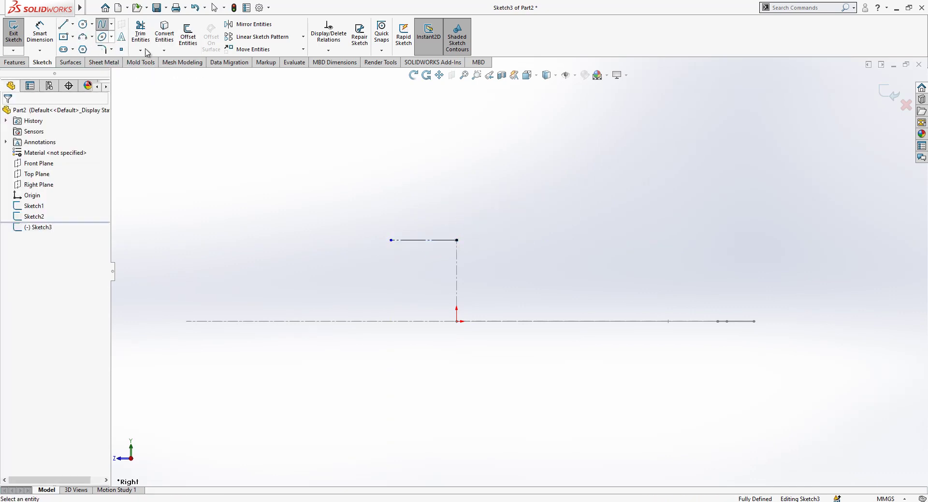
pyautogui.click(457, 240)
pyautogui.moveTo(617, 247); pyautogui.dragTo(690, 280, button='middle')
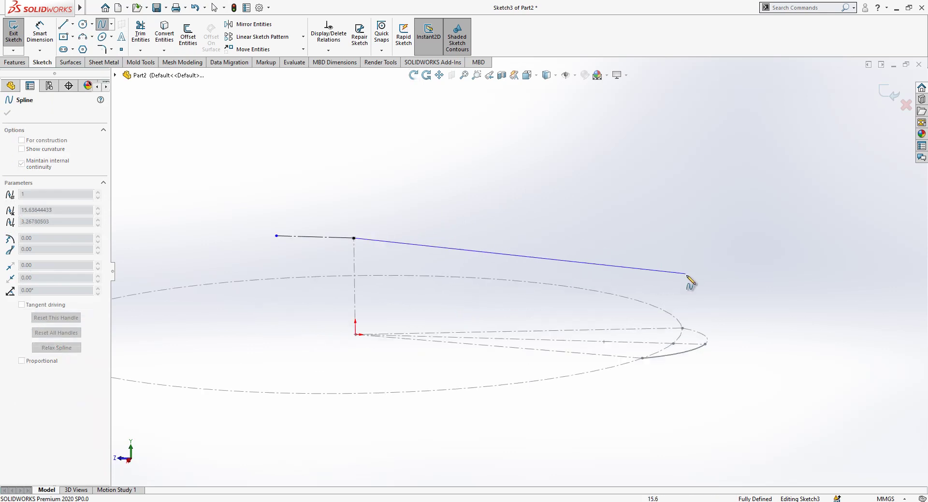
pyautogui.click(706, 344)
pyautogui.press('Escape')
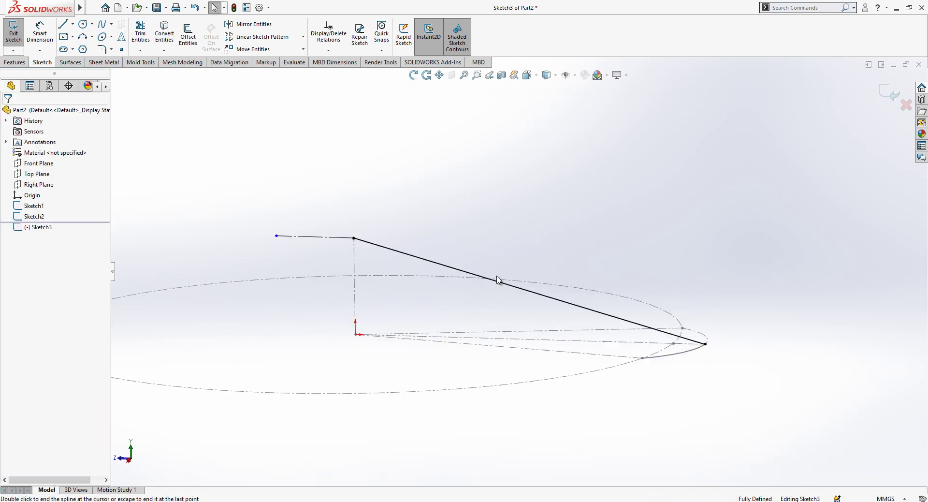
# - Pull the spline's end handles upward to bend it into a convex dome profile
pyautogui.click(507, 283)
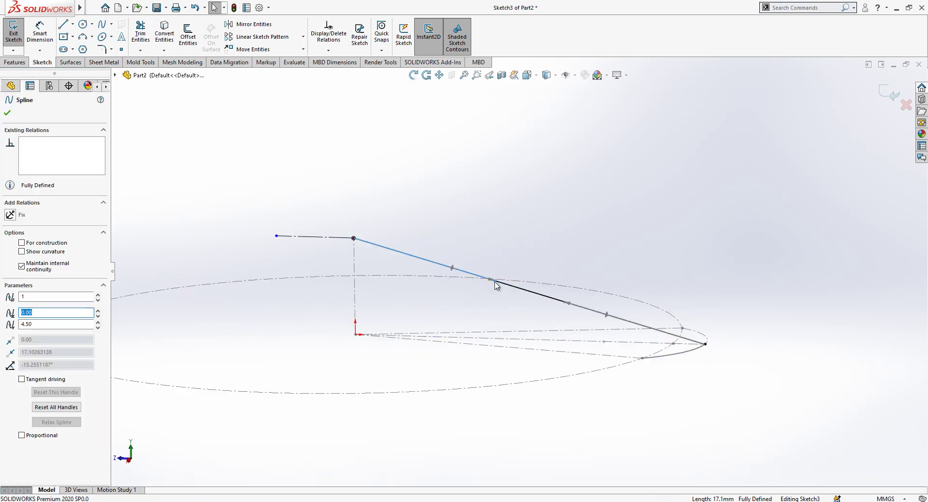
pyautogui.moveTo(496, 280); pyautogui.dragTo(529, 235)
pyautogui.moveTo(633, 282); pyautogui.dragTo(629, 260)
pyautogui.scroll(3, 584, 216)
pyautogui.click(584, 215)
# - Make the spline tangent to the horizontal construction line at its upper end
pyautogui.press('space')
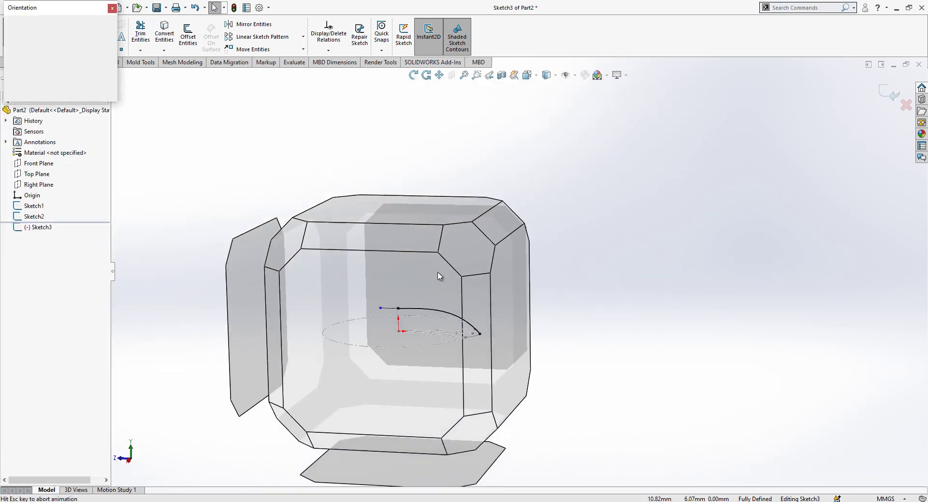
pyautogui.click(416, 282)
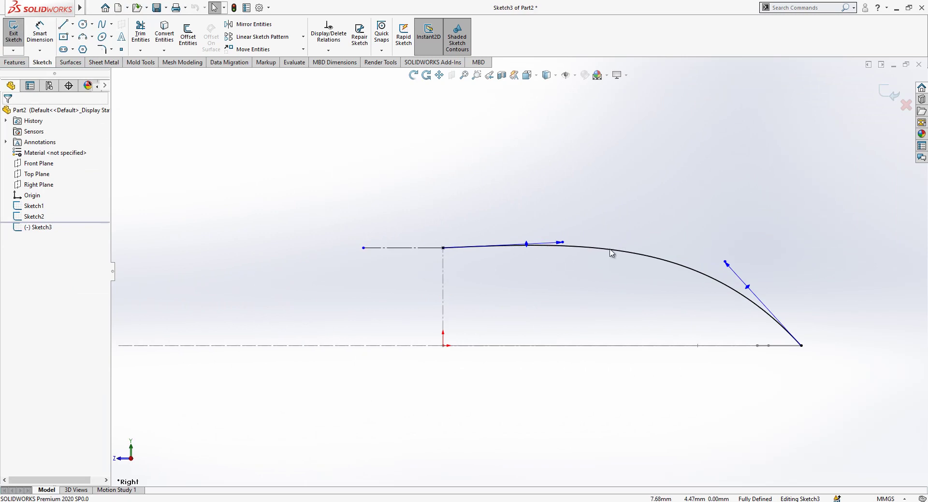
pyautogui.click(611, 254)
pyautogui.keyDown('ctrl'); pyautogui.click(410, 250); pyautogui.keyUp('ctrl')
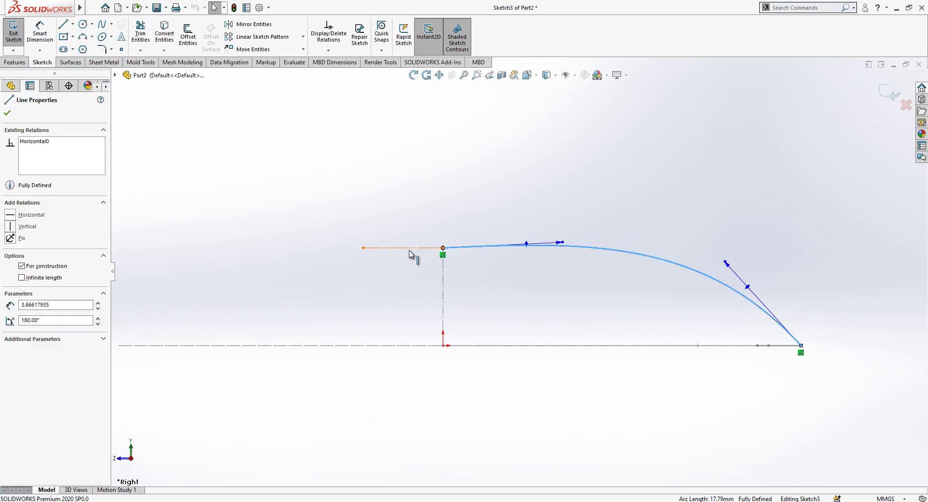
pyautogui.click(28, 281)
pyautogui.click(700, 245)
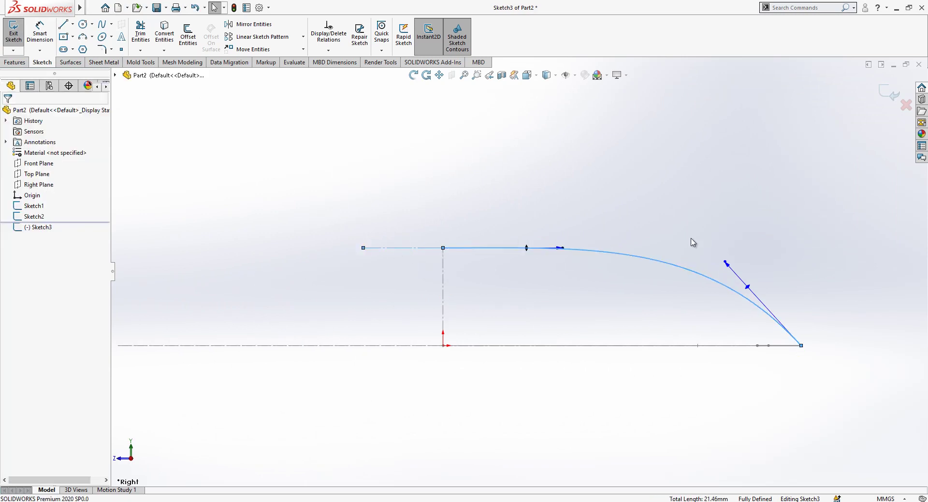
# - Dimension the tangent handle's magnitude at the spline's upper end as 20
pyautogui.click(29, 37)
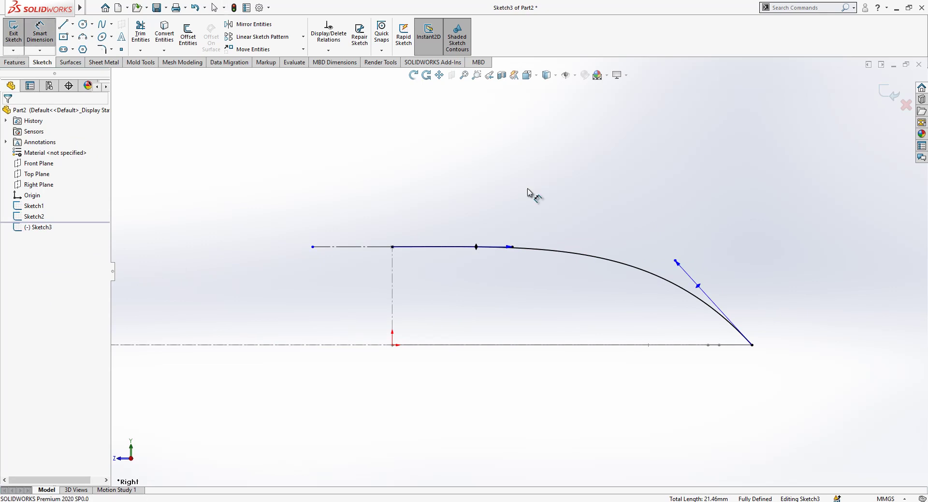
pyautogui.click(513, 247)
pyautogui.click(519, 202)
pyautogui.press('Return')
# - Dimension the angle between the spline's lower end handle and the vertical construction line as 20 degrees
pyautogui.click(698, 285)
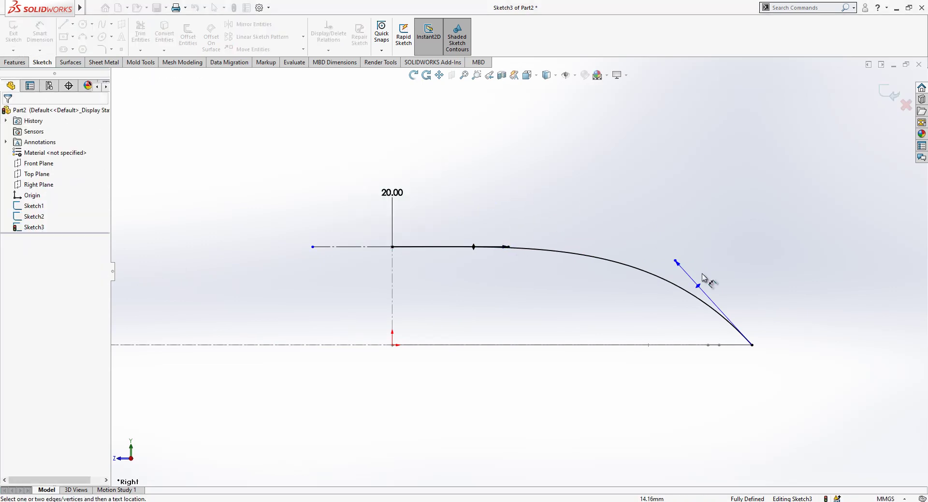
pyautogui.click(393, 273)
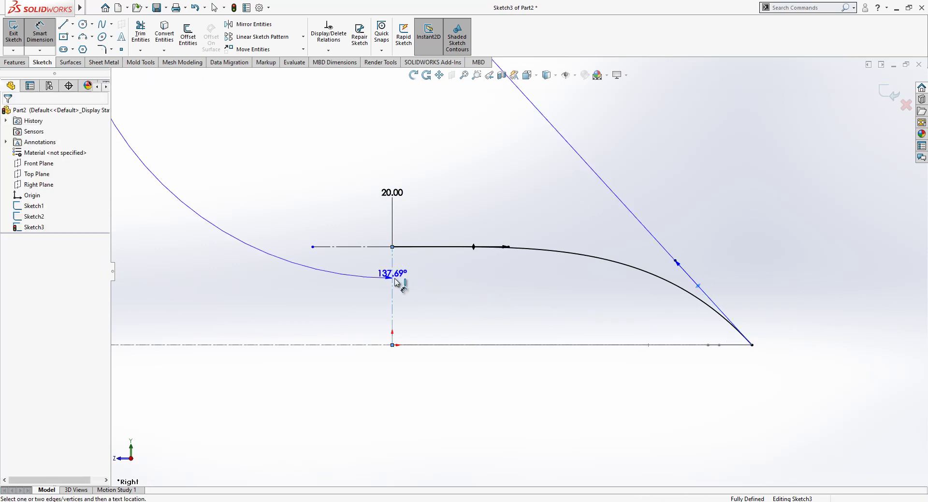
pyautogui.click(503, 394)
pyautogui.write('20')
pyautogui.press('Return')
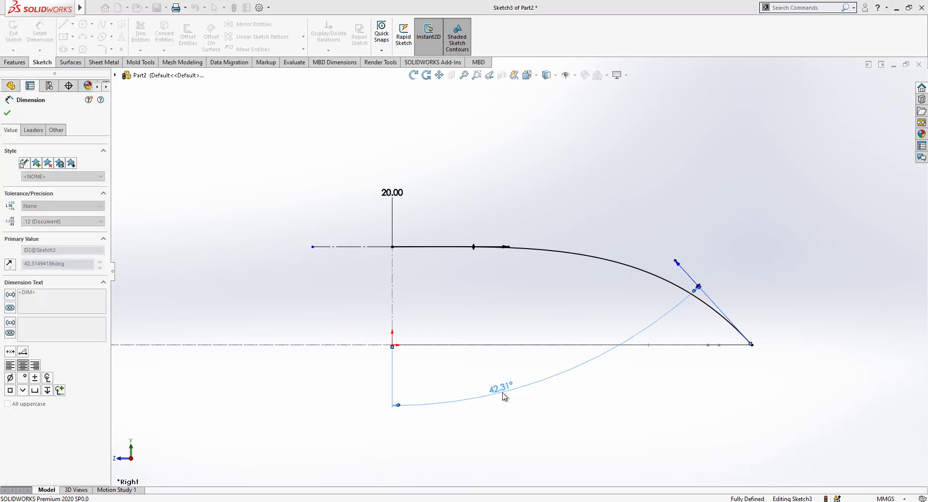
# - Dimension the lower end handle's magnitude as 15 and move the angle dimension below the profile
pyautogui.scroll(2, 669, 335)
pyautogui.scroll(3, 668, 335)
pyautogui.scroll(-2, 601, 248)
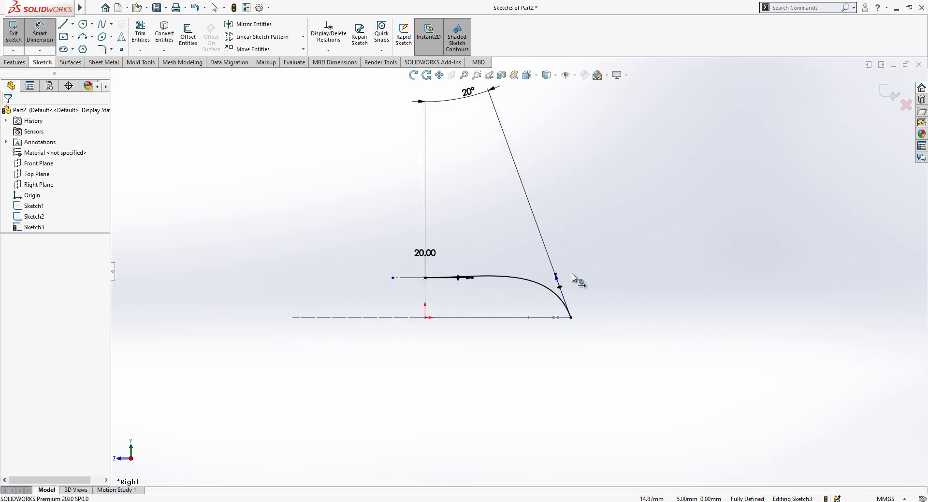
pyautogui.click(626, 305)
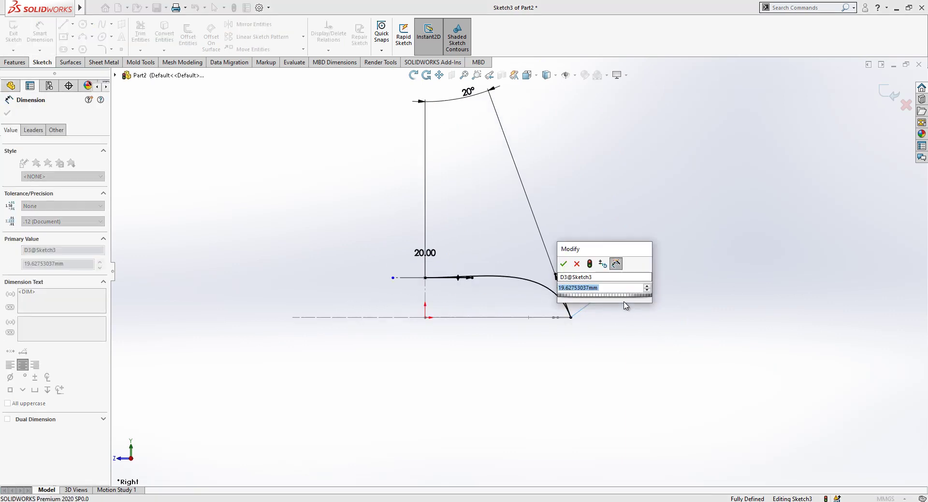
pyautogui.write('15')
pyautogui.press('Return')
pyautogui.scroll(-1, 527, 232)
pyautogui.press('Escape')
pyautogui.scroll(1, 481, 203)
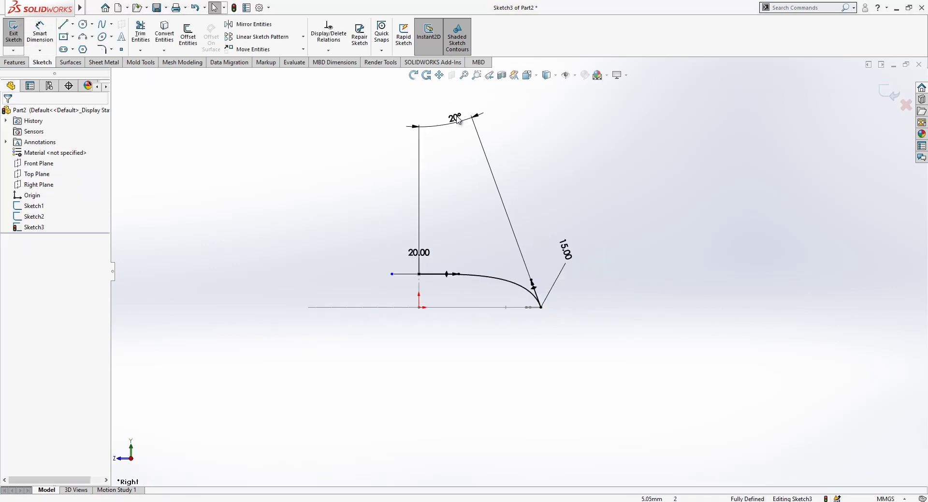
pyautogui.moveTo(457, 119)
pyautogui.mouseDown()
pyautogui.moveTo(454, 182)
pyautogui.moveTo(512, 426)
pyautogui.moveTo(508, 355)
pyautogui.mouseUp()
pyautogui.scroll(-2, 522, 323)
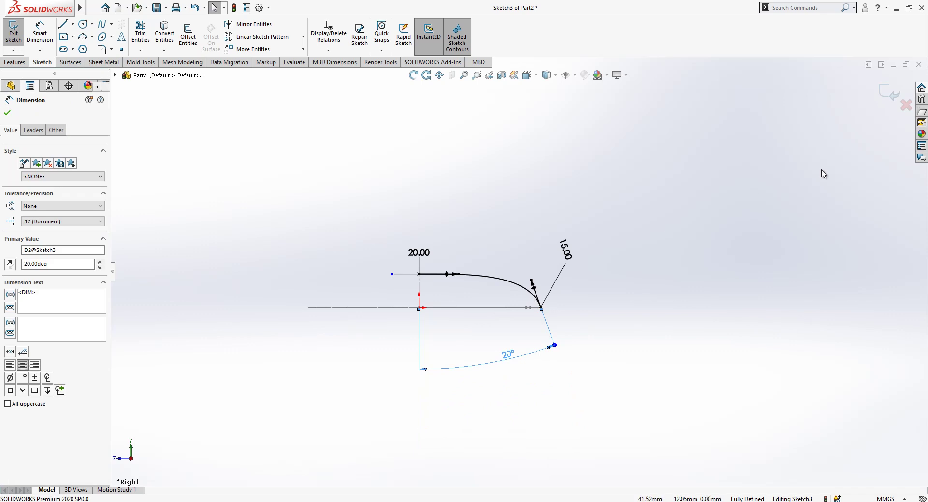
# - Close the profile sketch and create a reference plane through the base sketch's lower radial construction line, perpendicular to the Top Plane
pyautogui.click(891, 90)
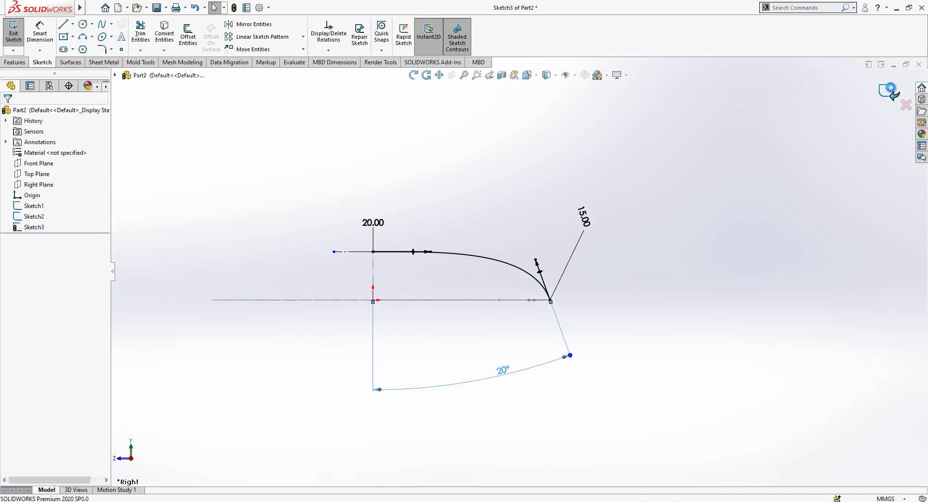
pyautogui.moveTo(614, 228)
pyautogui.mouseDown(button='middle')
pyautogui.moveTo(585, 282)
pyautogui.moveTo(515, 293)
pyautogui.moveTo(495, 313)
pyautogui.moveTo(516, 340)
pyautogui.mouseUp(button='middle')
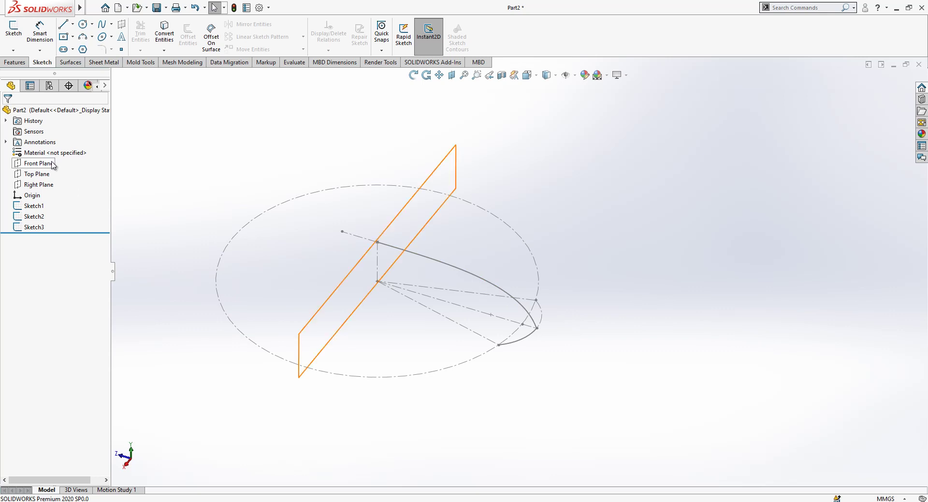
pyautogui.click(71, 62)
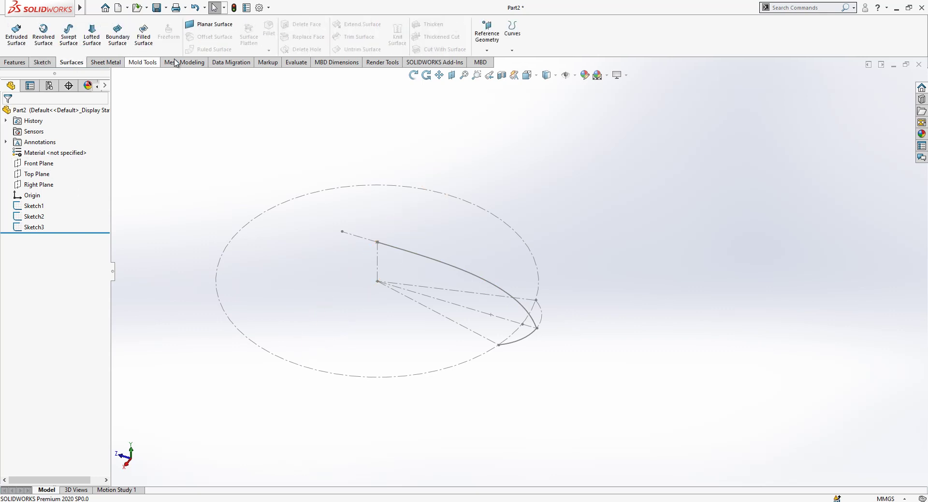
pyautogui.click(485, 46)
pyautogui.click(498, 62)
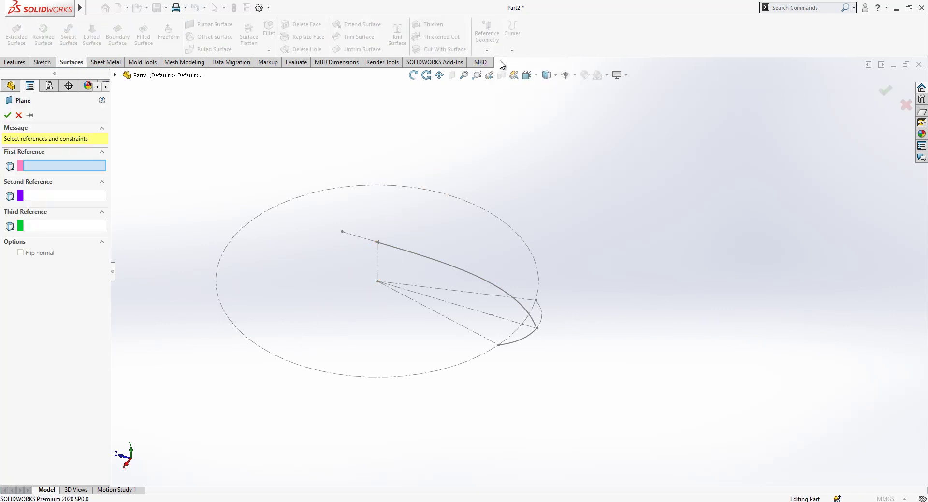
pyautogui.click(431, 312)
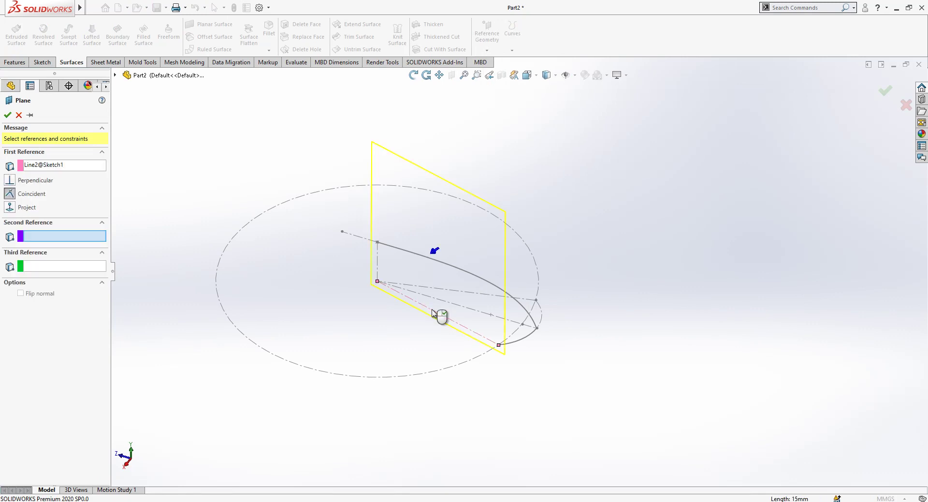
pyautogui.click(116, 76)
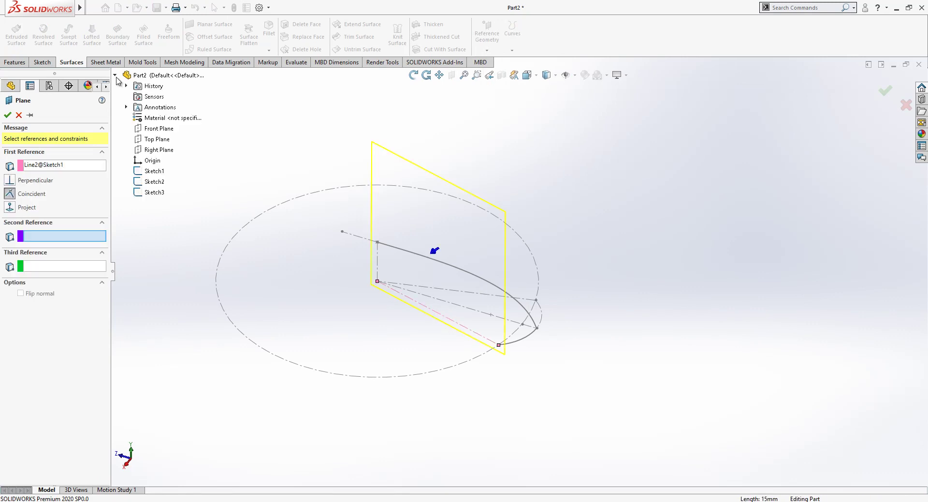
pyautogui.click(161, 138)
pyautogui.moveTo(405, 305); pyautogui.dragTo(379, 290, button='middle')
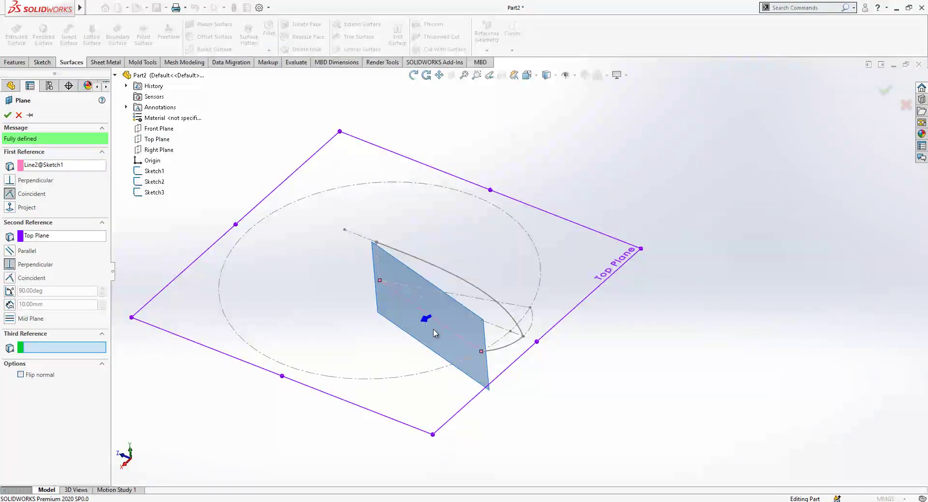
pyautogui.click(7, 115)
# - Start a sketch on the new plane and draw a two-point spline from the apex to the near end of the base arc
pyautogui.moveTo(442, 306); pyautogui.dragTo(491, 272, button='middle')
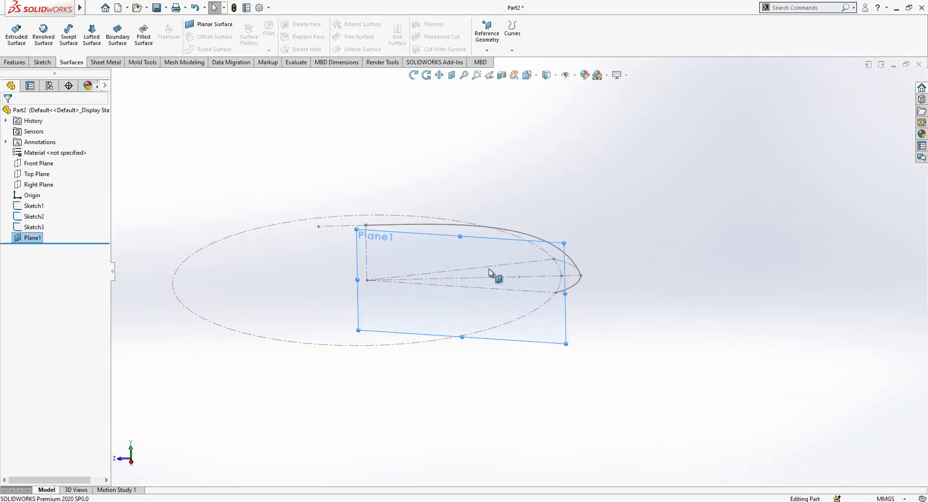
pyautogui.rightClick(40, 241)
pyautogui.click(101, 228)
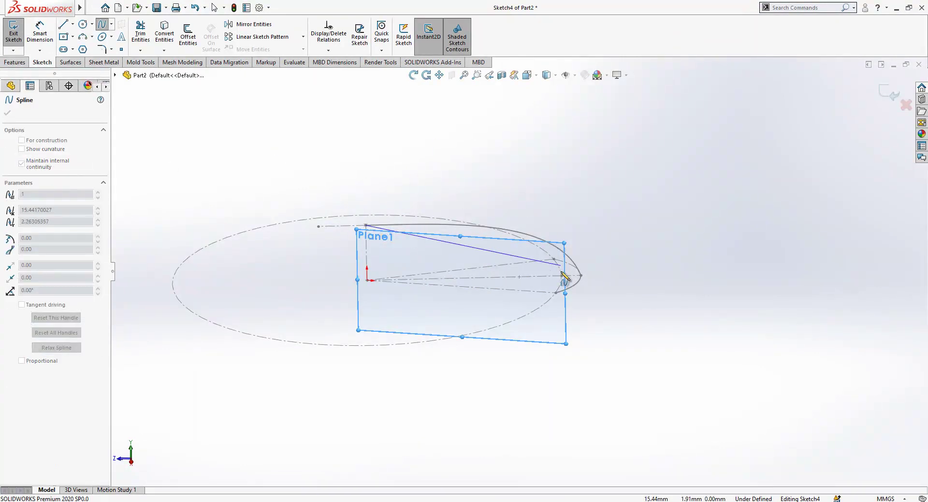
pyautogui.click(556, 292)
pyautogui.rightClick(614, 226)
pyautogui.click(639, 233)
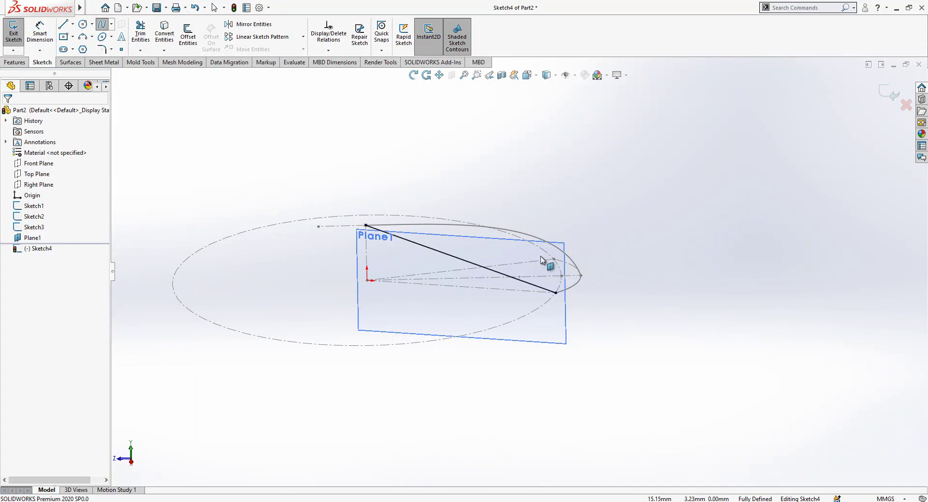
# - Pull the spline's upper and lower end handles outward so the curve bows upward
pyautogui.scroll(-1, 422, 252)
pyautogui.click(441, 251)
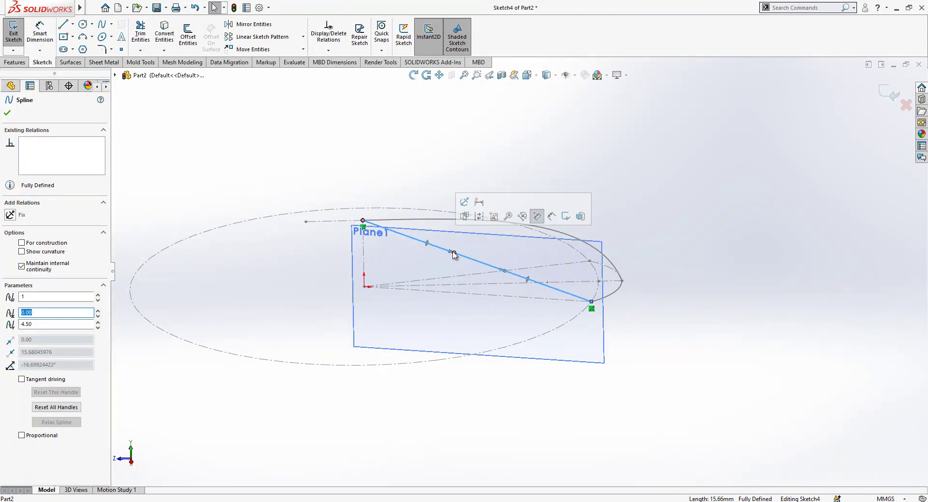
pyautogui.moveTo(453, 252); pyautogui.dragTo(452, 230)
pyautogui.moveTo(532, 270); pyautogui.dragTo(548, 260)
pyautogui.click(480, 145)
# - View the new plane's sketch face-on and make its spline tangent to the horizontal construction line at the apex
pyautogui.press('f')
pyautogui.press('space')
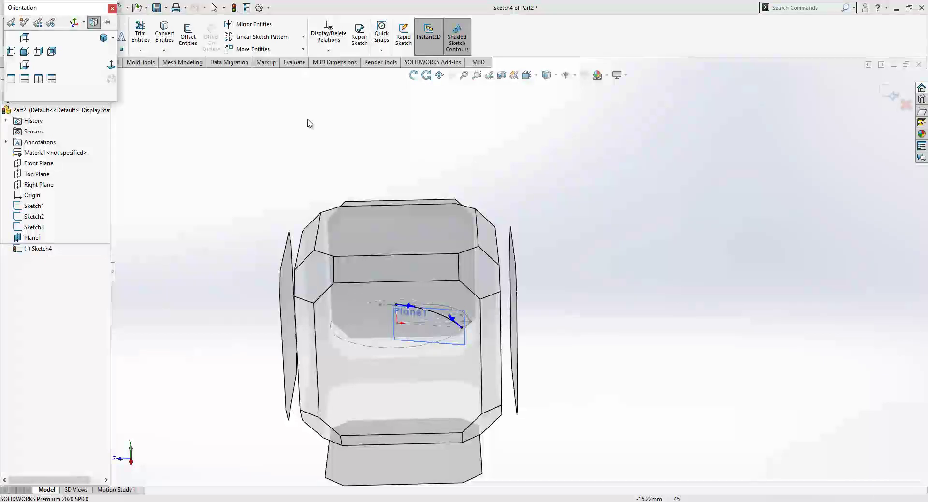
pyautogui.click(111, 64)
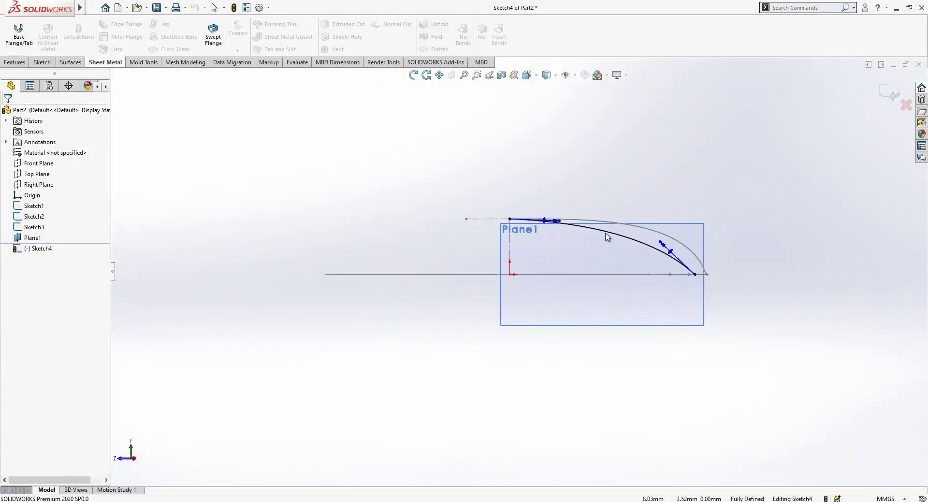
pyautogui.click(476, 228)
pyautogui.keyDown('ctrl'); pyautogui.click(356, 215); pyautogui.keyUp('ctrl')
pyautogui.click(29, 281)
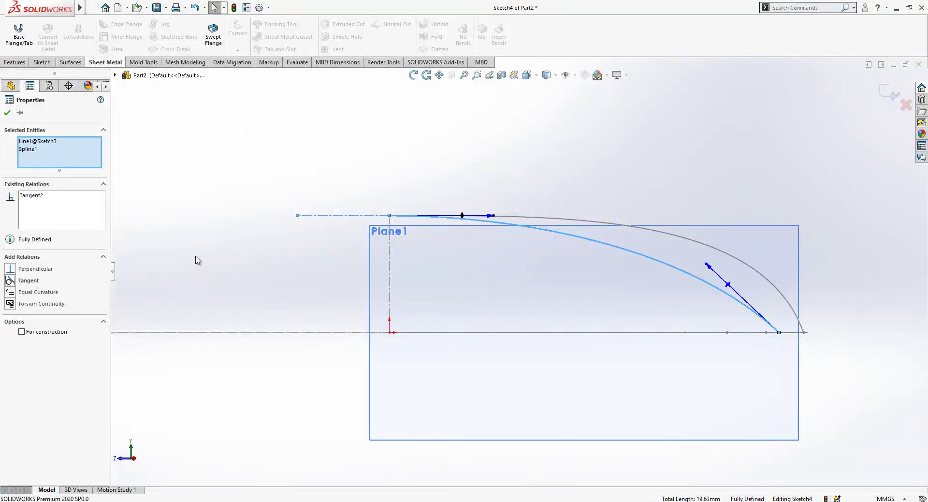
pyautogui.click(392, 161)
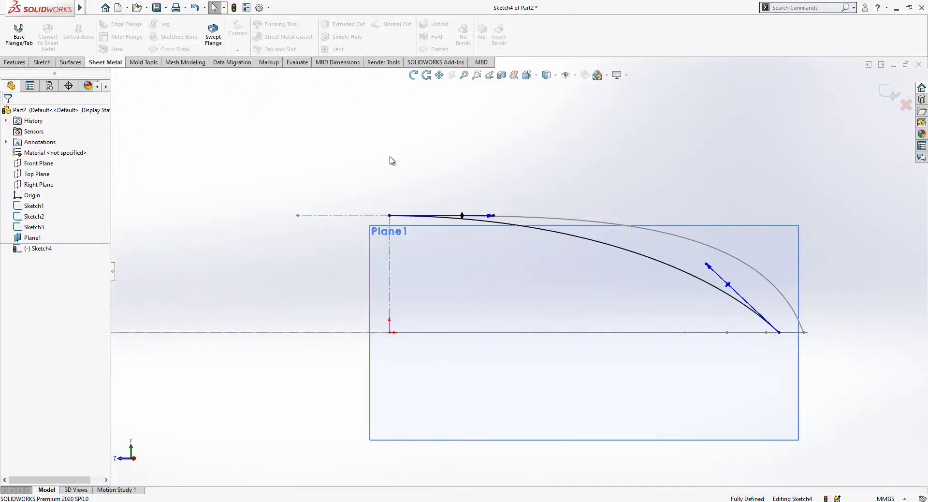
# - Dimension the magnitude of the new spline's upper tangent handle as 20
pyautogui.click(70, 63)
pyautogui.click(42, 64)
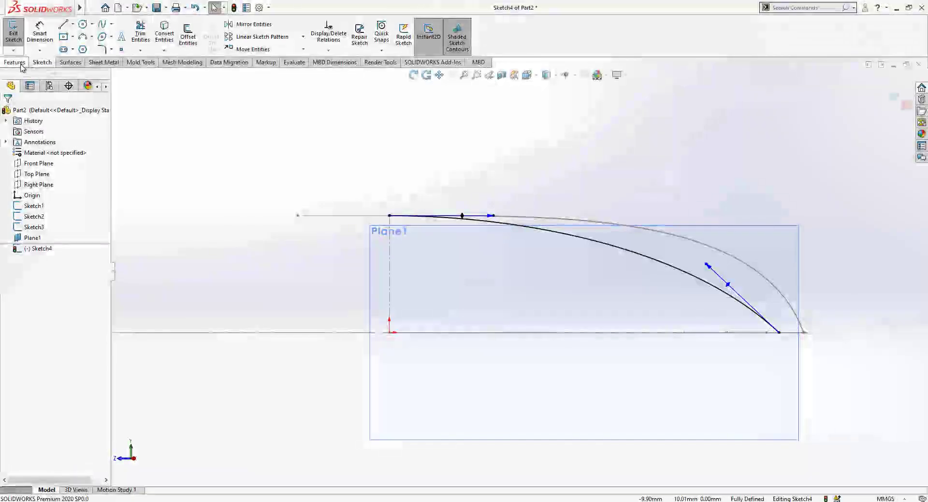
pyautogui.click(496, 216)
pyautogui.click(503, 177)
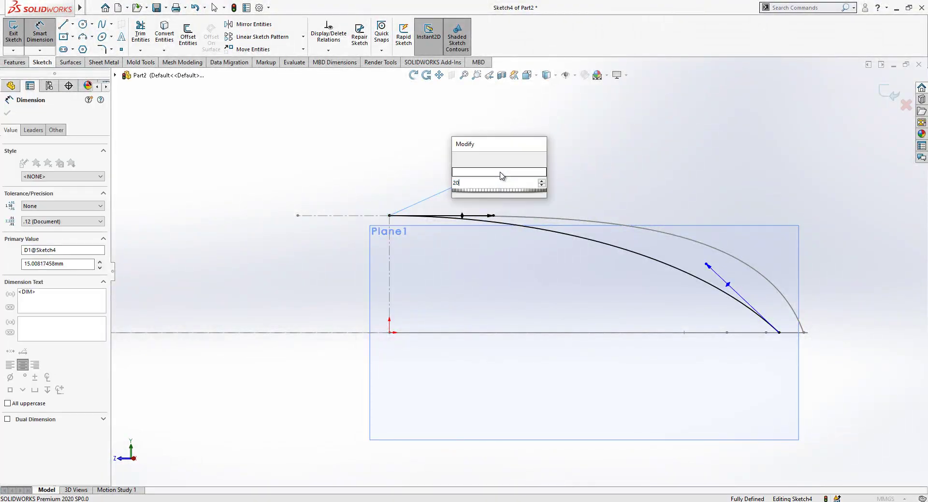
pyautogui.write('20')
pyautogui.press('Return')
pyautogui.click(655, 190)
pyautogui.press('z')
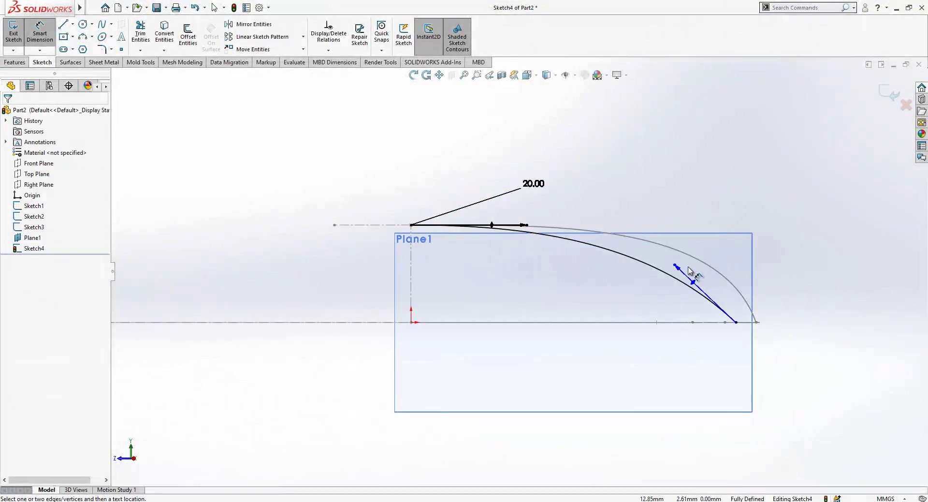
# - Dimension the magnitude of the new spline's lower tangent handle as 12
pyautogui.click(676, 266)
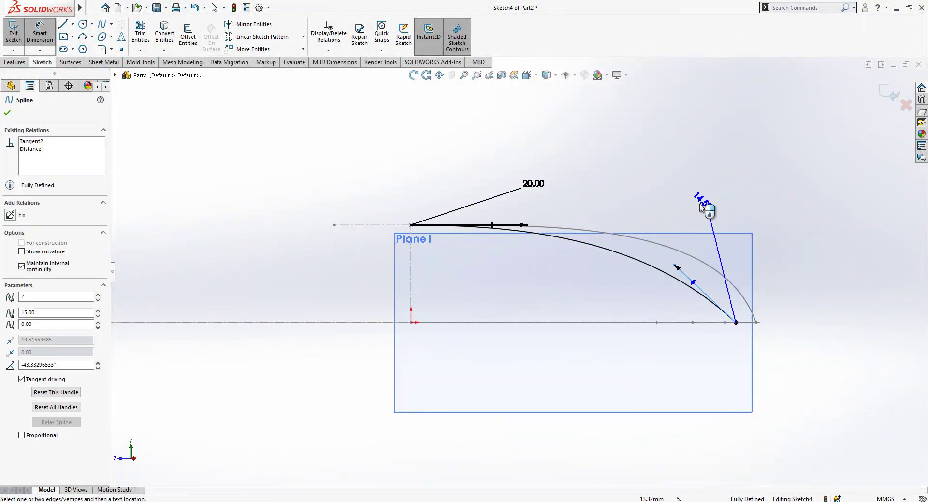
pyautogui.click(717, 193)
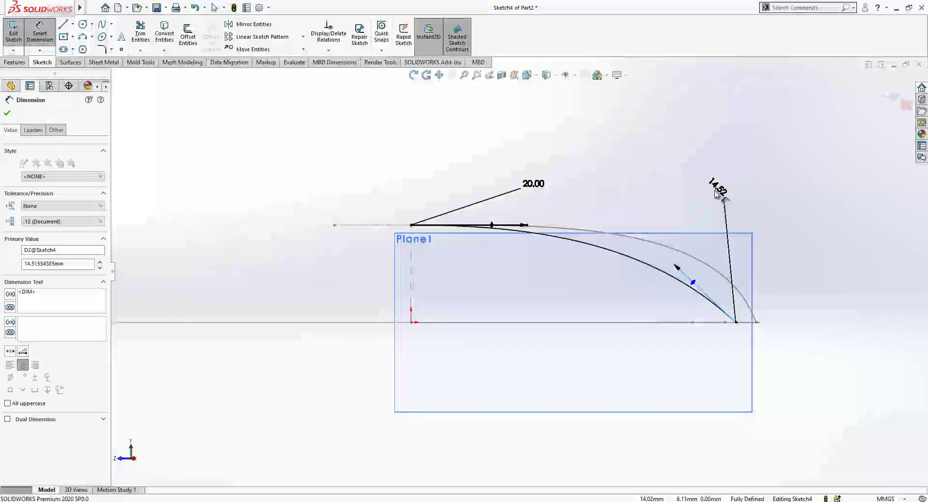
pyautogui.write('12')
pyautogui.press('Return')
pyautogui.press('Escape')
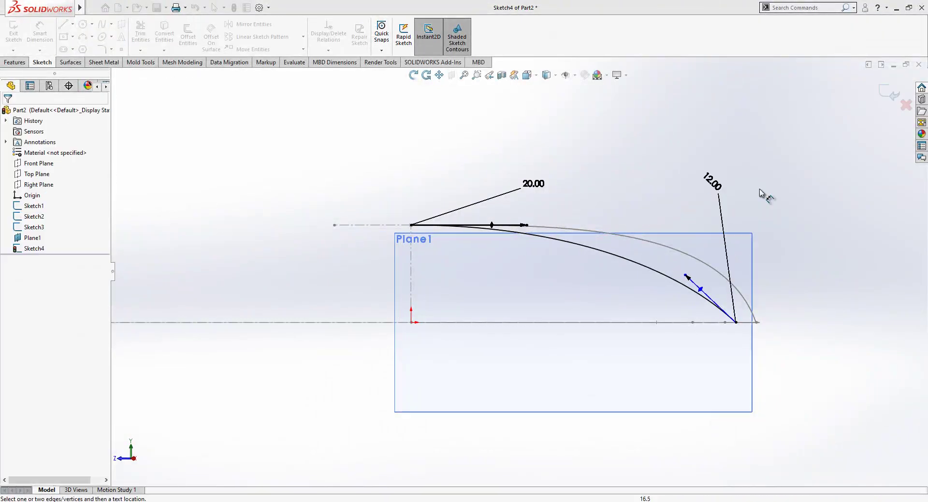
# - Dimension the angle between the lower tangent handle and the vertical construction line as 20 degrees, and close the sketch
pyautogui.click(706, 298)
pyautogui.click(412, 276)
pyautogui.click(550, 427)
pyautogui.write('20')
pyautogui.press('Return')
pyautogui.press('Escape')
pyautogui.scroll(2, 704, 217)
pyautogui.moveTo(704, 217)
pyautogui.mouseDown(button='middle')
pyautogui.moveTo(648, 317)
pyautogui.moveTo(675, 308)
pyautogui.mouseUp(button='middle')
pyautogui.scroll(-1, 675, 309)
pyautogui.click(889, 91)
pyautogui.click(889, 92)
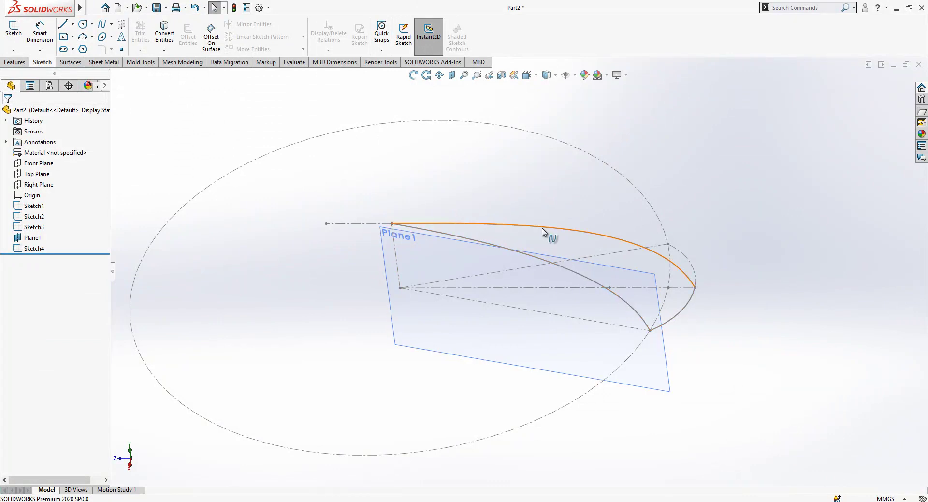
# - Start a lofted surface with the height sketch Sketch2 and the base arc in Sketch1 as its profiles
pyautogui.click(80, 63)
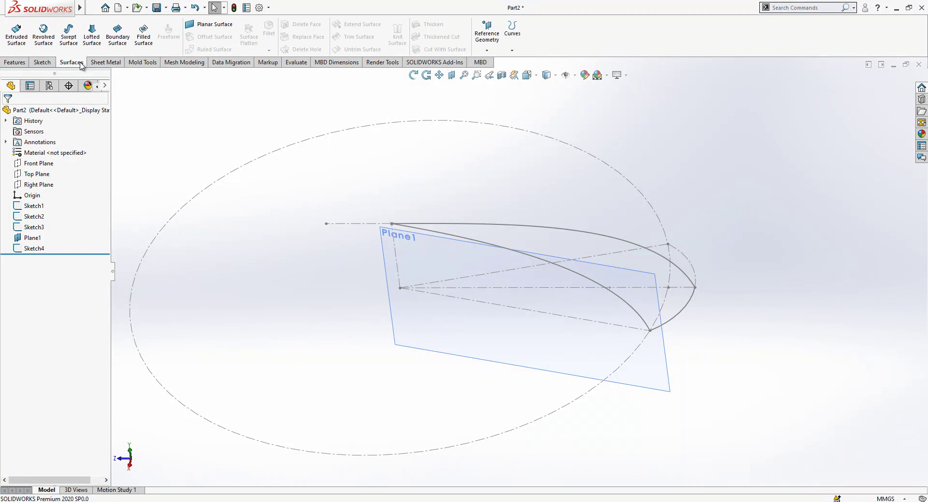
pyautogui.click(91, 34)
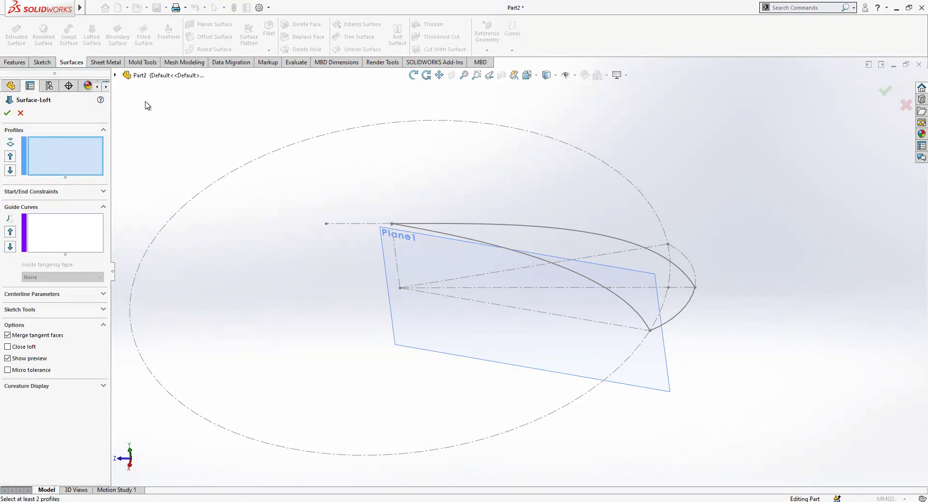
pyautogui.click(116, 75)
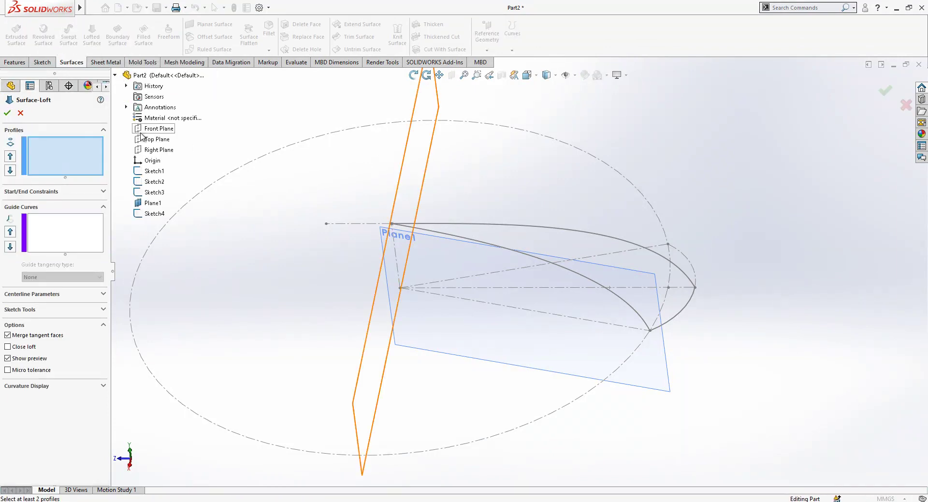
pyautogui.click(154, 182)
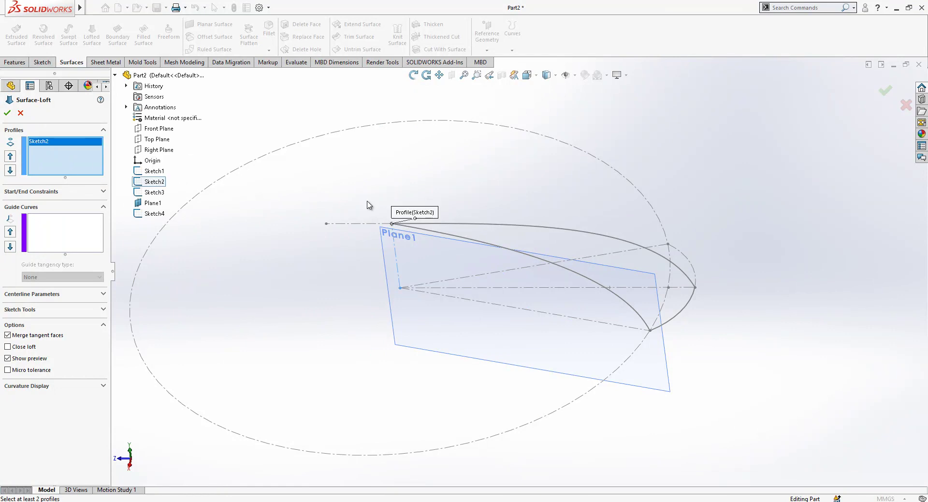
pyautogui.click(678, 319)
pyautogui.scroll(-2, 696, 294)
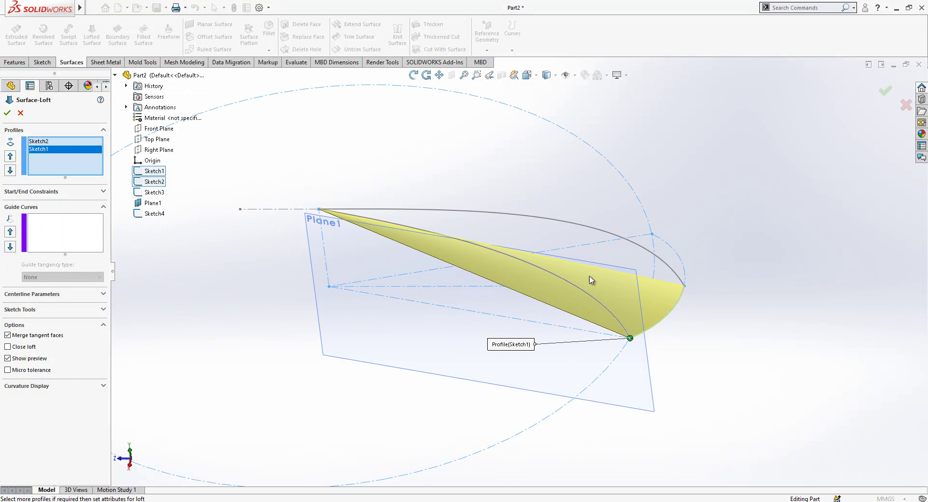
# - Add the spline sketches Sketch3 and Sketch4 as the loft's guide curves
pyautogui.click(56, 231)
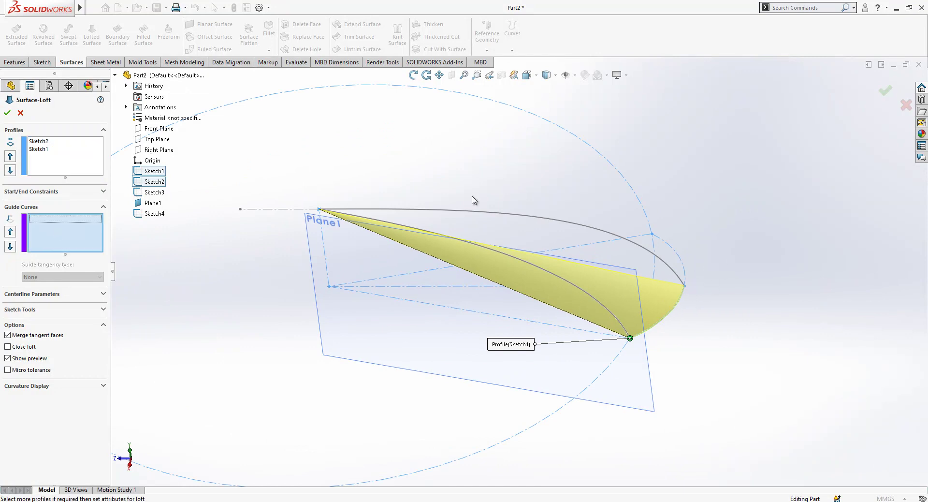
pyautogui.click(508, 215)
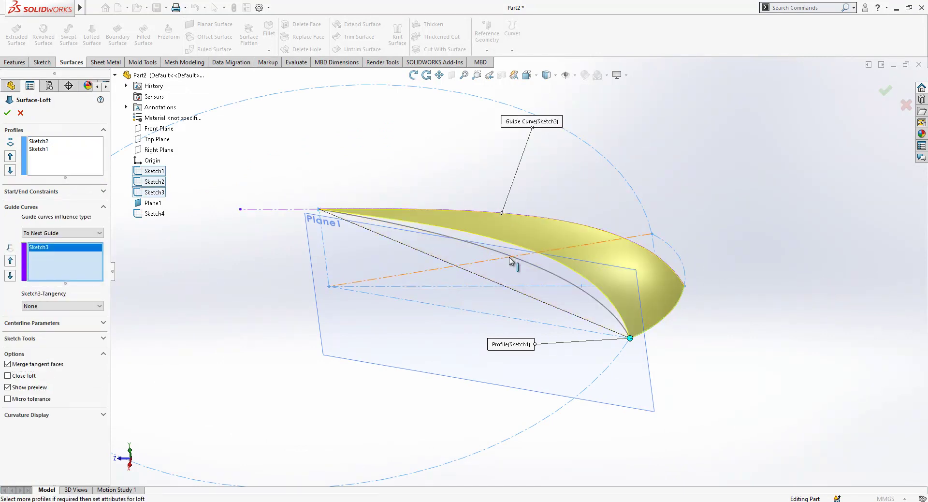
pyautogui.click(493, 254)
pyautogui.moveTo(493, 251)
pyautogui.mouseDown(button='middle')
pyautogui.moveTo(373, 219)
pyautogui.moveTo(406, 277)
pyautogui.moveTo(400, 234)
pyautogui.moveTo(412, 257)
pyautogui.mouseUp(button='middle')
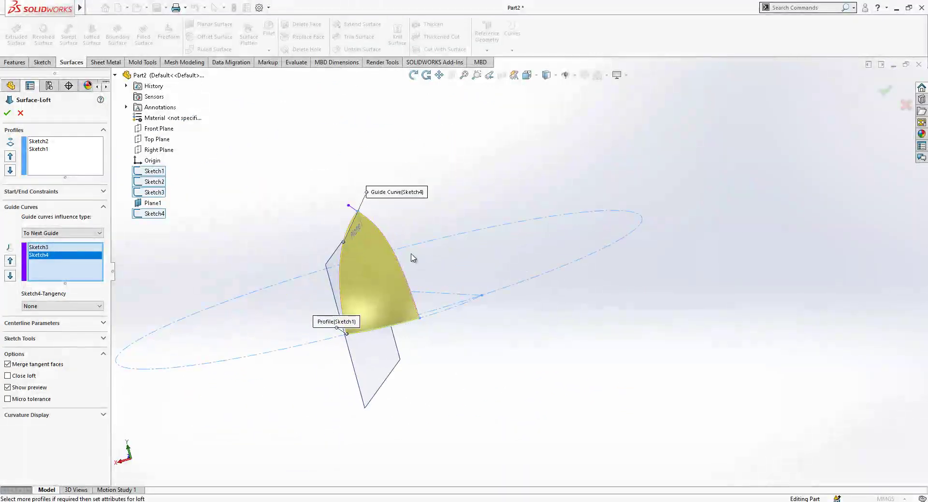
# - Set the Sketch3 guide curve's tangency to Normal To Profile and finish the lofted surface
pyautogui.click(38, 247)
pyautogui.click(68, 306)
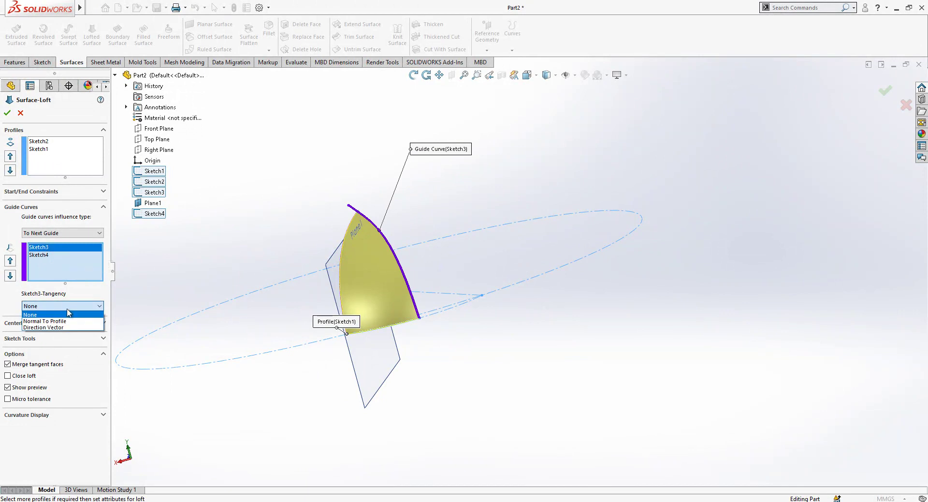
pyautogui.click(67, 321)
pyautogui.moveTo(411, 240); pyautogui.dragTo(520, 297, button='middle')
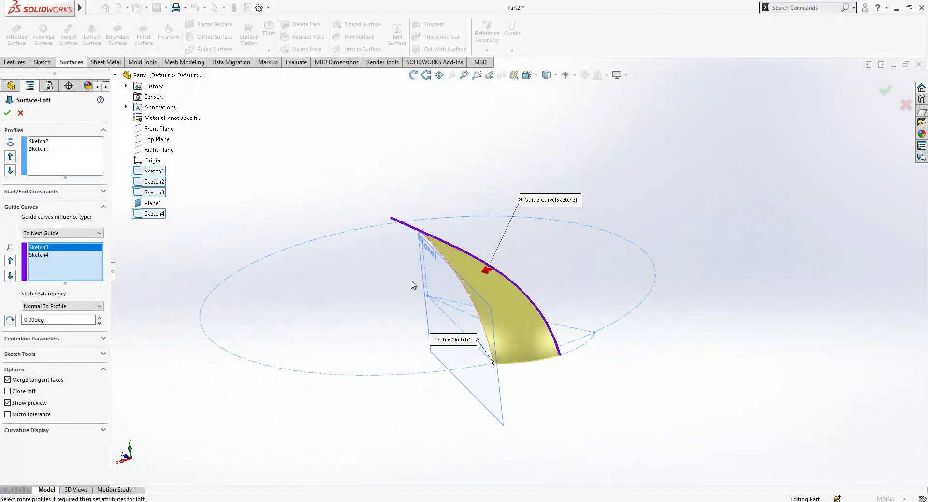
pyautogui.click(7, 112)
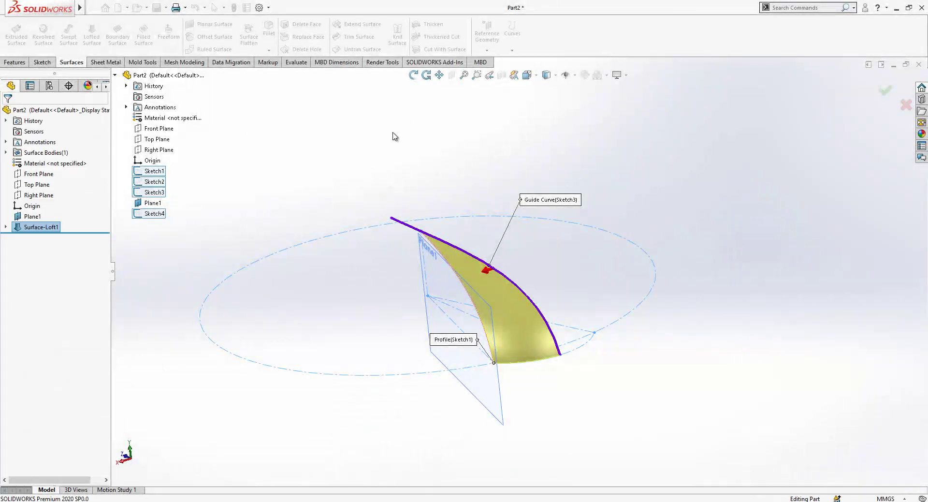
# - Mirror the lofted half-petal surface body about the Right Plane
pyautogui.moveTo(411, 227); pyautogui.dragTo(434, 253, button='middle')
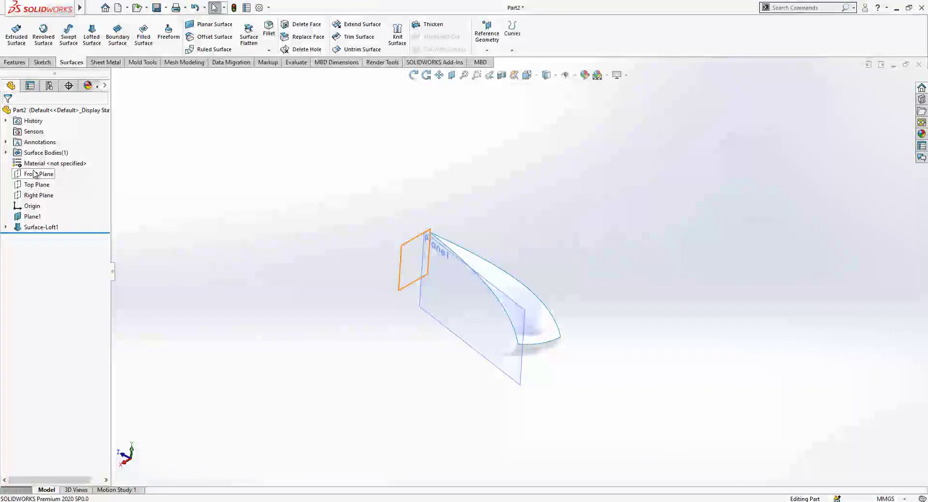
pyautogui.click(41, 196)
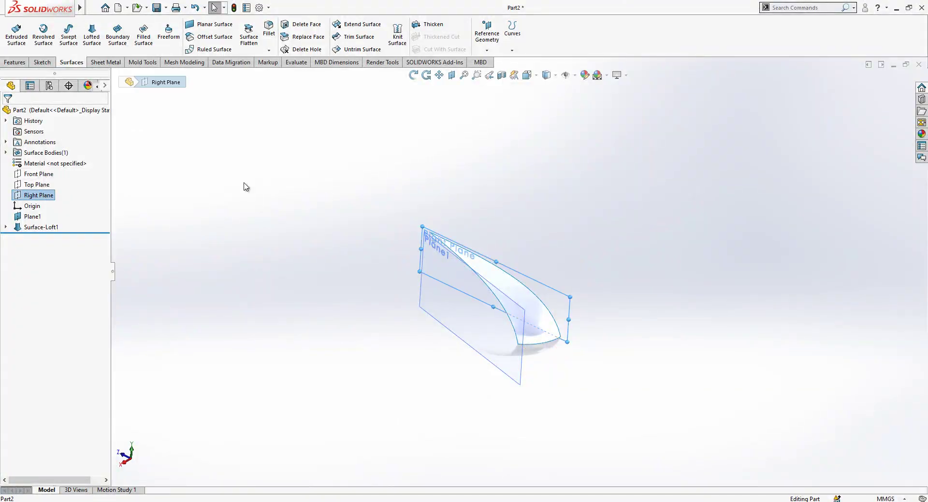
pyautogui.click(20, 64)
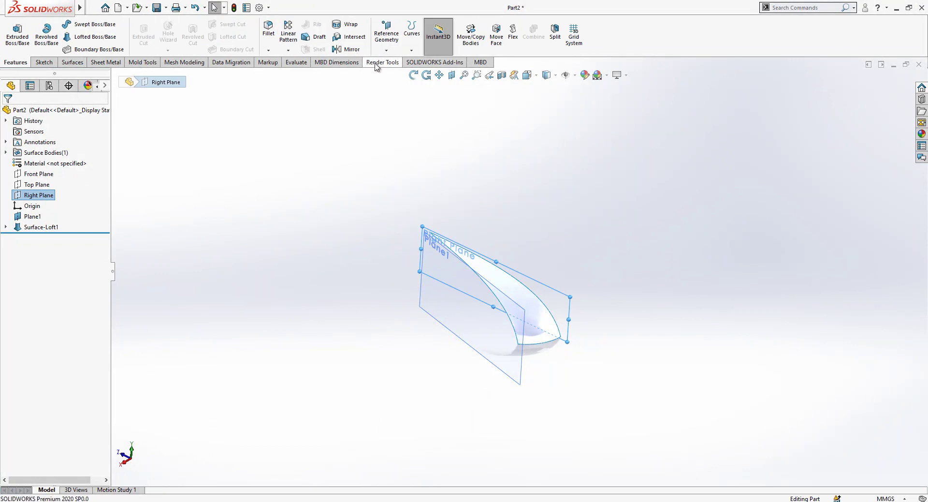
pyautogui.click(350, 50)
pyautogui.click(56, 214)
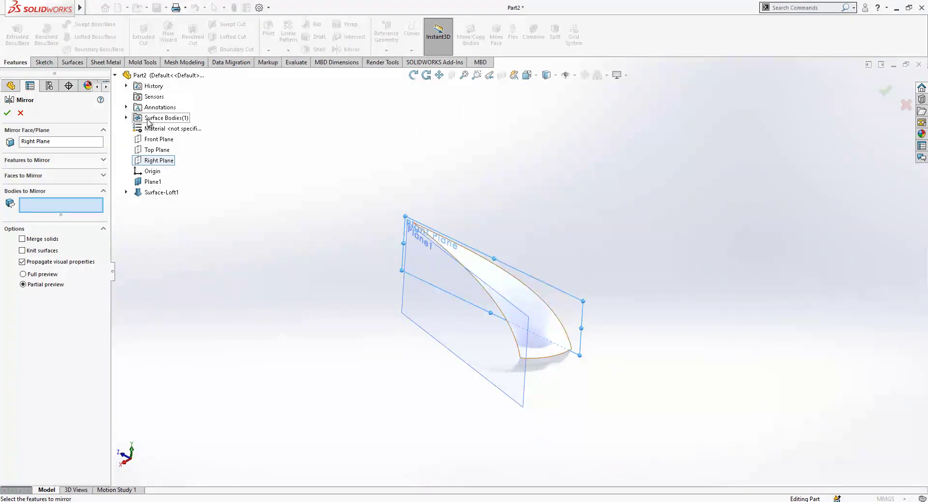
pyautogui.click(531, 299)
pyautogui.moveTo(547, 310); pyautogui.dragTo(522, 306, button='middle')
pyautogui.rightClick(523, 306)
# - Hide the reference plane Plane1
pyautogui.moveTo(620, 245); pyautogui.dragTo(577, 290, button='middle')
pyautogui.click(576, 290)
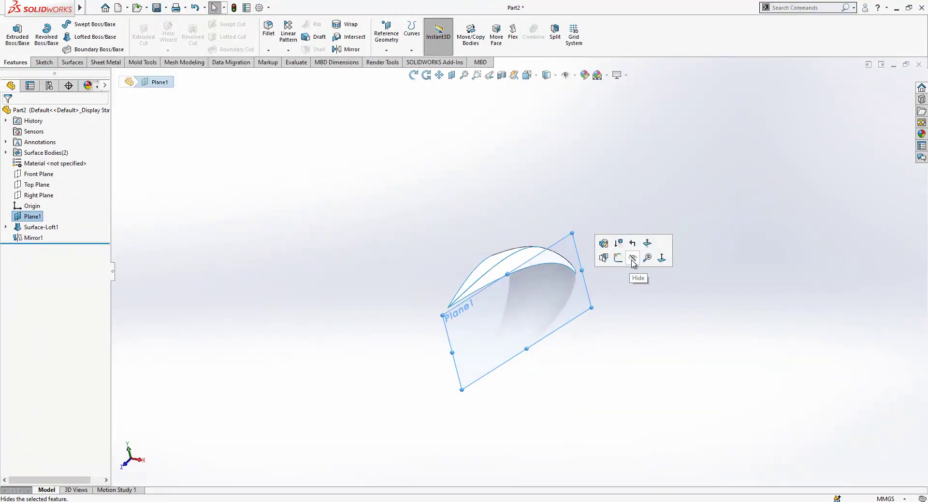
pyautogui.click(633, 259)
# - View the mirrored petal from the top and start a new sketch on the Top Plane
pyautogui.moveTo(495, 219); pyautogui.dragTo(531, 353, button='middle')
pyautogui.press('space')
pyautogui.click(460, 271)
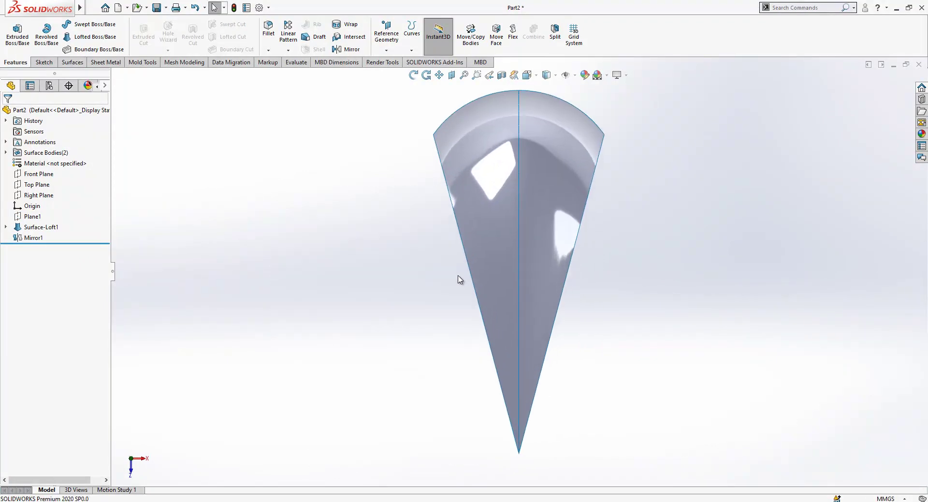
pyautogui.scroll(1, 652, 226)
pyautogui.scroll(-1, 656, 223)
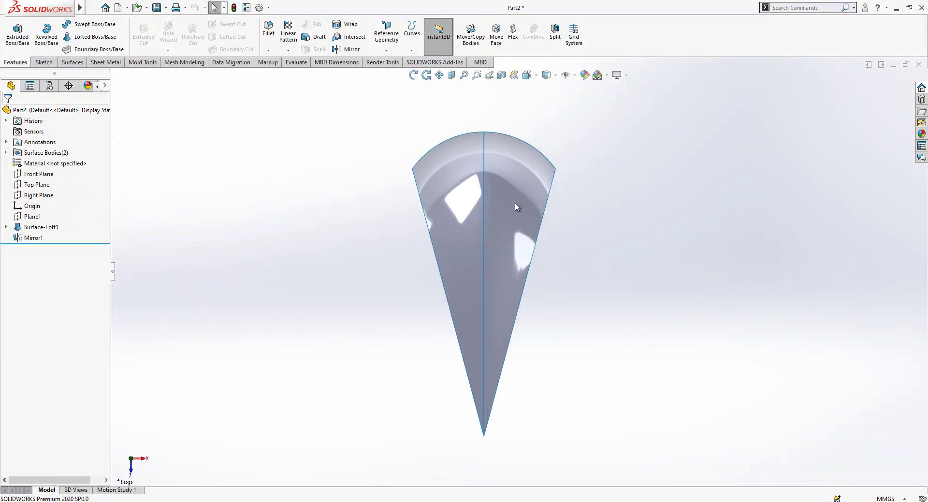
pyautogui.click(43, 62)
pyautogui.click(44, 194)
pyautogui.click(36, 185)
pyautogui.click(52, 164)
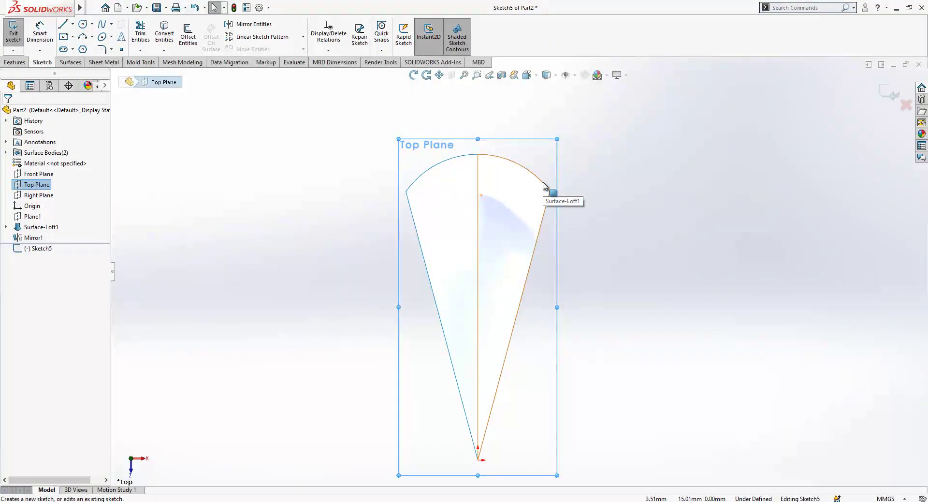
# - Sketch a two-point spline about 11.4 mm long on the petal's centre line and pull its end handles outward into a half-teardrop
pyautogui.click(102, 24)
pyautogui.click(478, 178)
pyautogui.doubleClick(478, 391)
pyautogui.rightClick(505, 270)
pyautogui.click(520, 281)
pyautogui.click(480, 277)
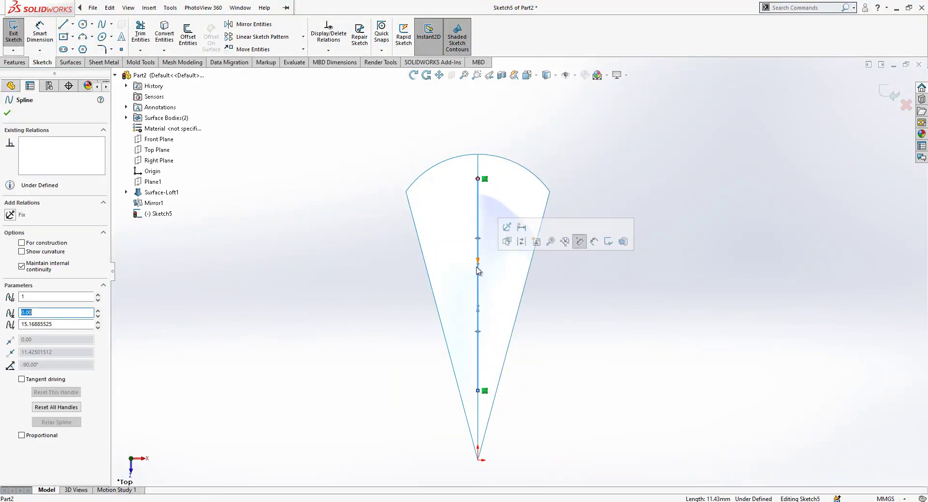
pyautogui.moveTo(478, 271); pyautogui.dragTo(427, 237)
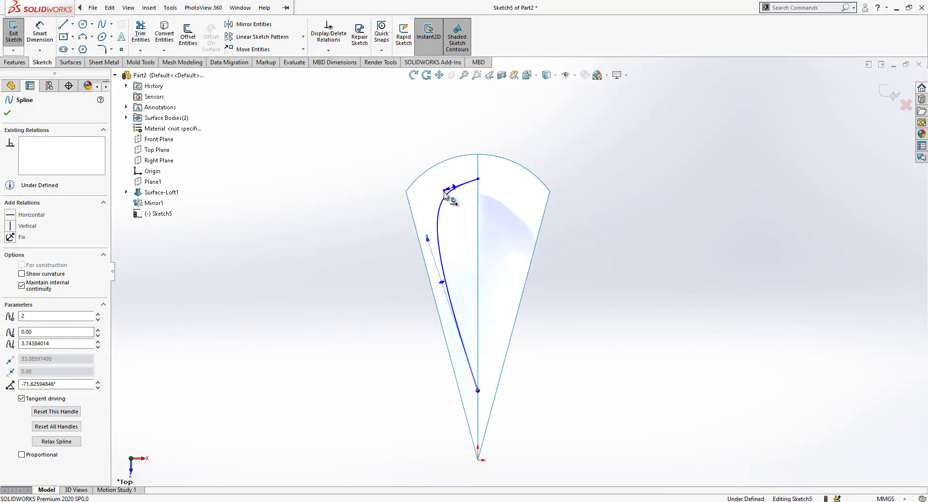
pyautogui.moveTo(446, 192); pyautogui.dragTo(437, 181)
pyautogui.click(341, 143)
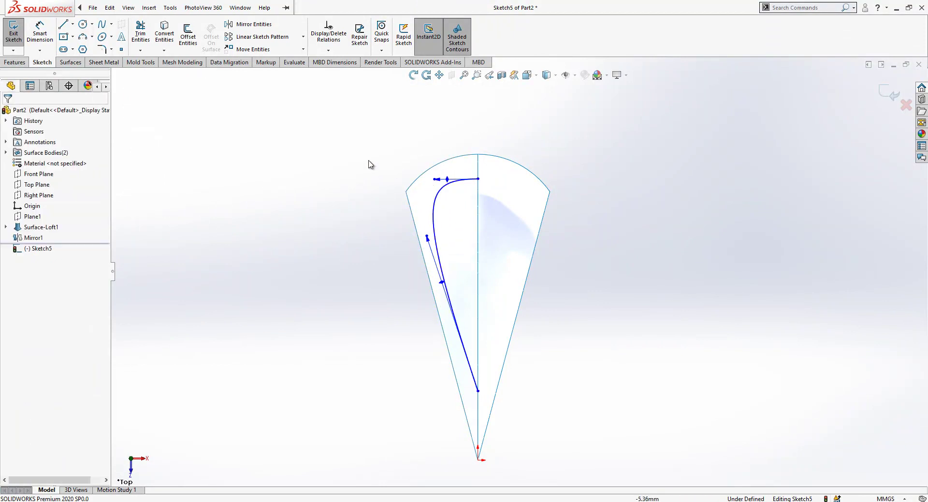
# - Dimension the spline's upper endpoint 1 mm from the top of the petal's outer arc
pyautogui.click(39, 25)
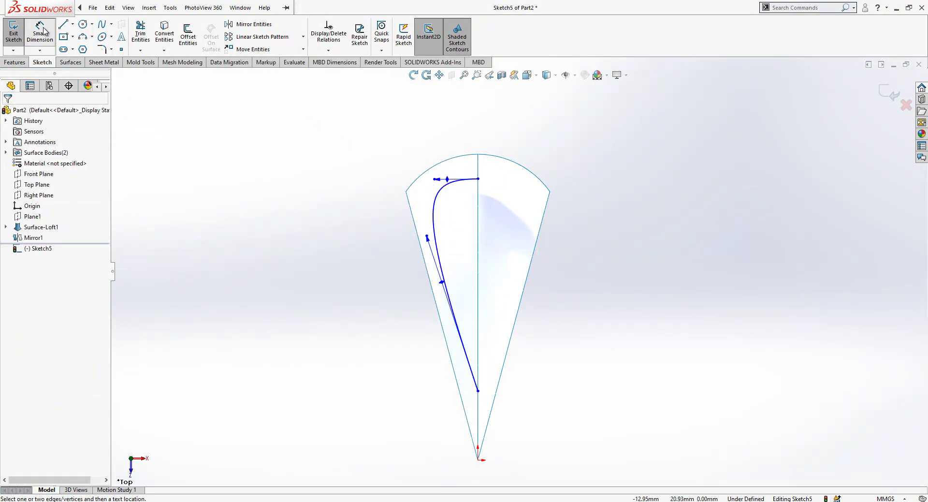
pyautogui.click(478, 179)
pyautogui.click(478, 154)
pyautogui.click(612, 167)
pyautogui.write('1')
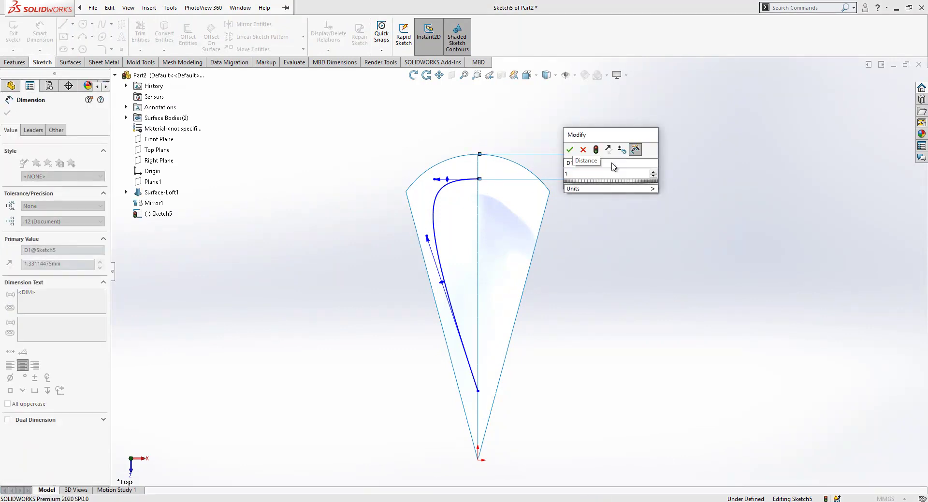
pyautogui.press('Return')
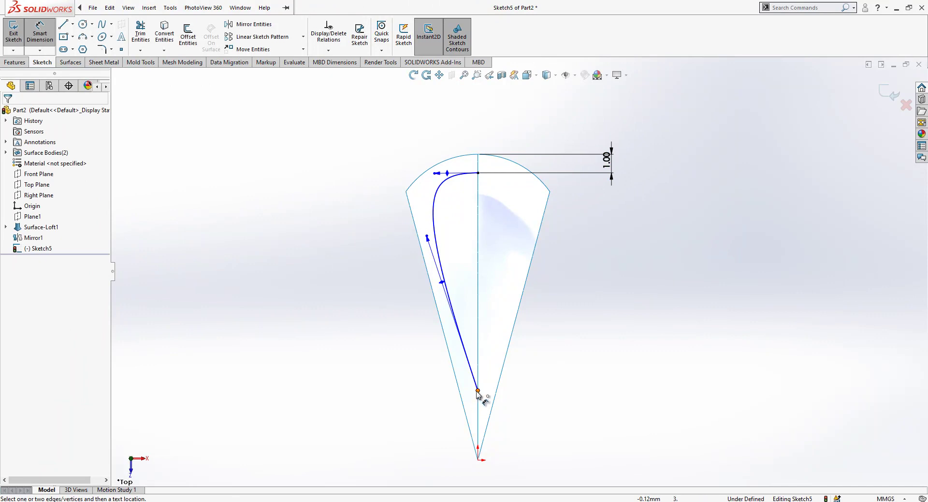
# - Dimension the spline's lower endpoint 4 mm from the origin
pyautogui.click(477, 390)
pyautogui.click(477, 459)
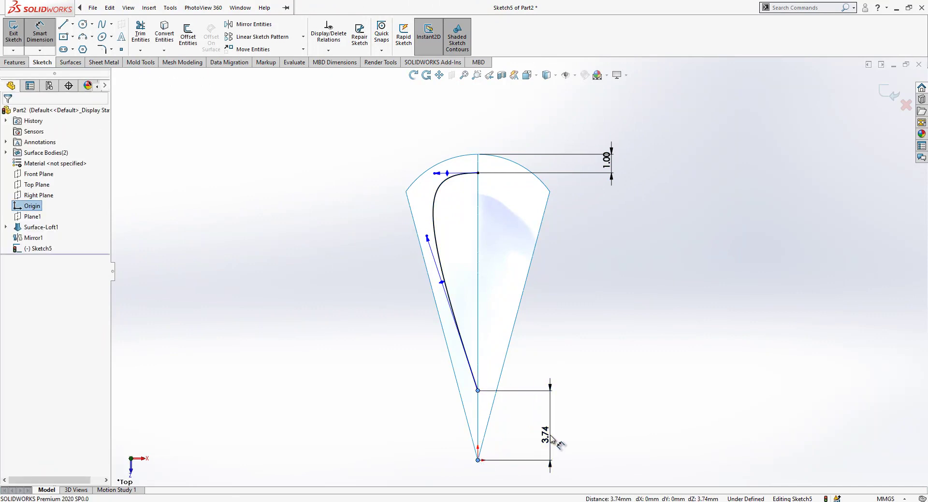
pyautogui.click(552, 439)
pyautogui.write('4')
pyautogui.press('Return')
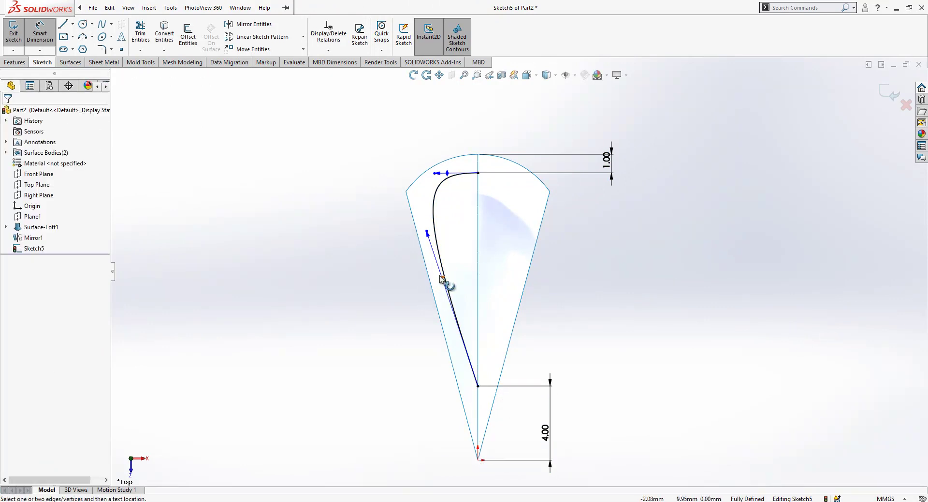
# - Dimension the angle between the spline's lower tangent handle and the petal's centre line as 15 degrees
pyautogui.click(442, 279)
pyautogui.click(478, 272)
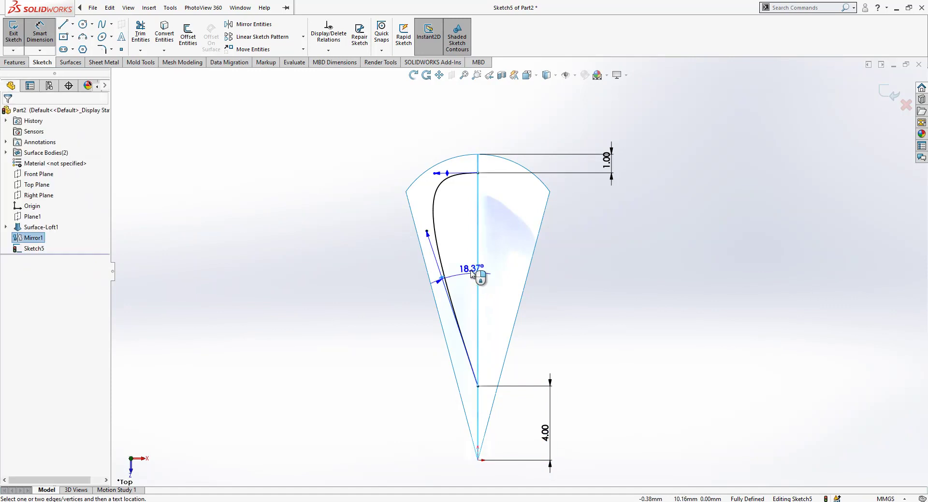
pyautogui.click(468, 257)
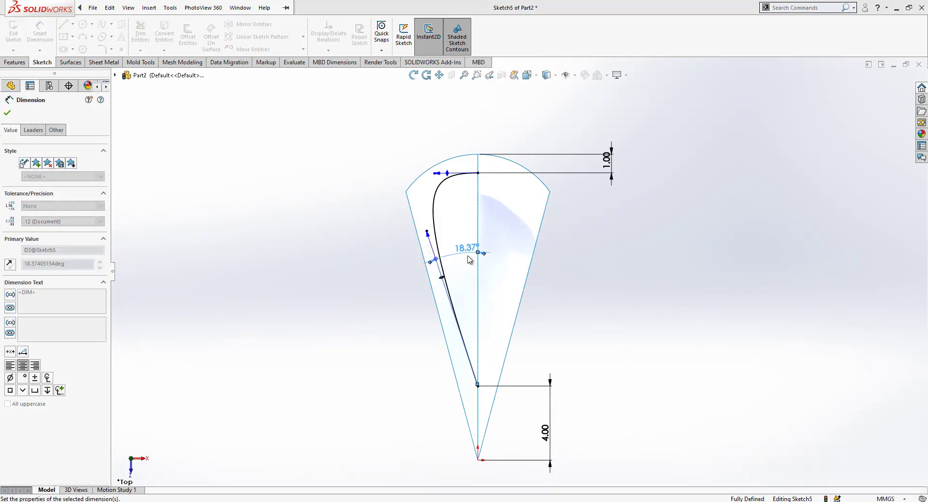
pyautogui.write('15')
pyautogui.press('Return')
pyautogui.click(783, 327)
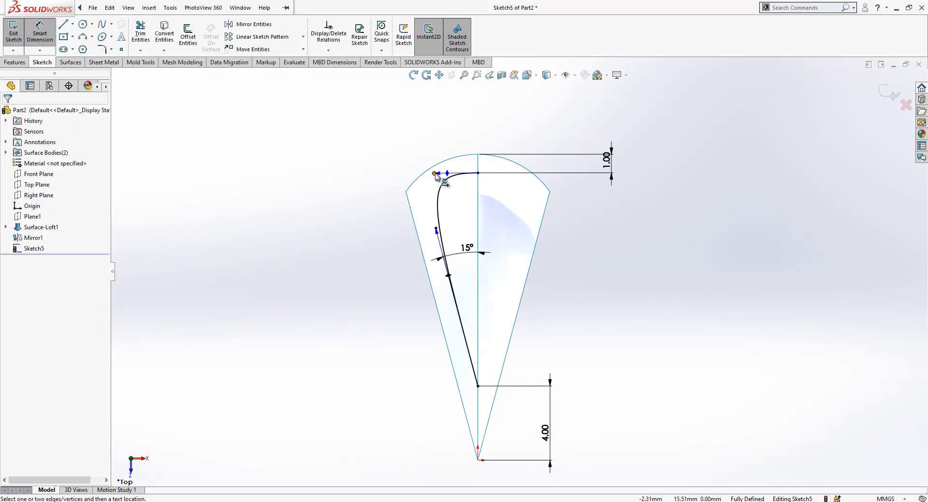
# - Dimension the angle between the spline's upper tangent handle and the petal's centre line as 80 degrees
pyautogui.click(448, 177)
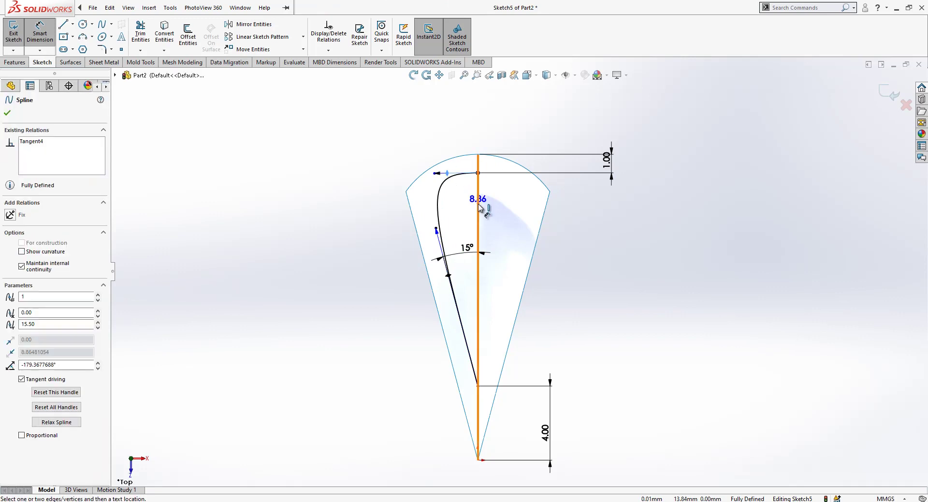
pyautogui.click(479, 202)
pyautogui.click(465, 214)
pyautogui.write('80')
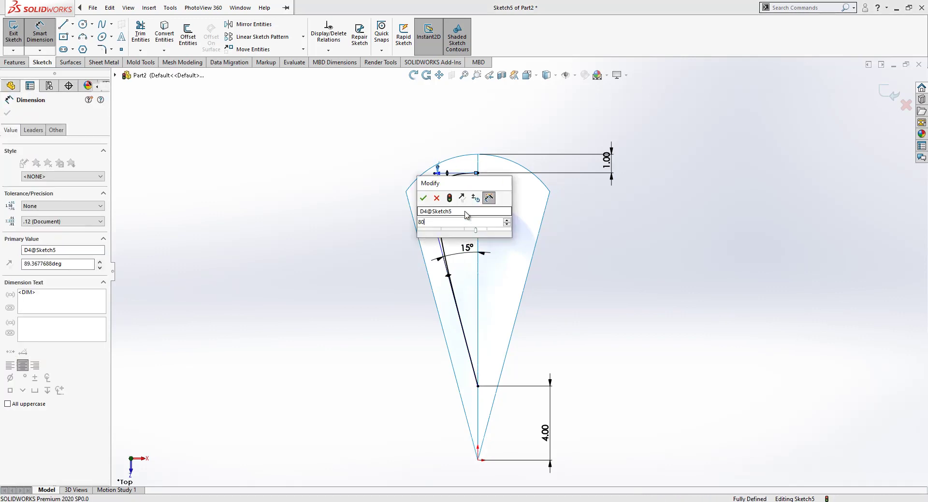
pyautogui.press('Return')
pyautogui.press('Escape')
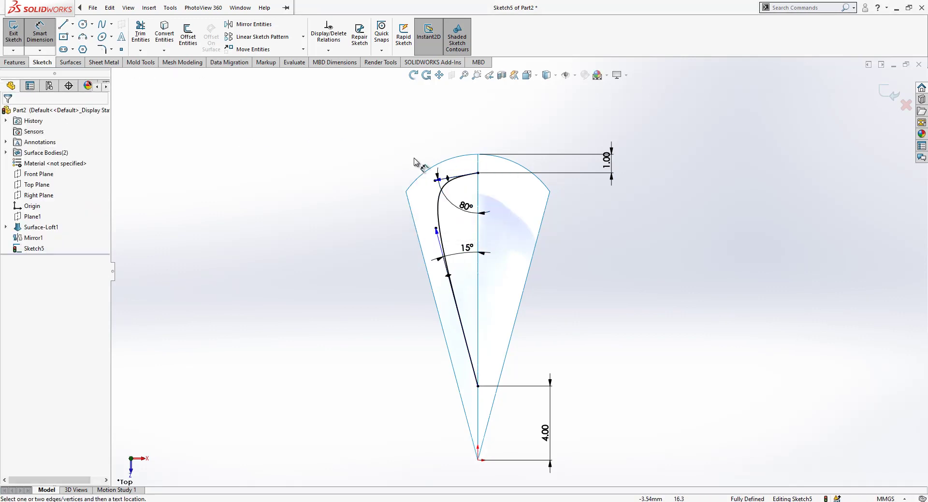
# - Dimension the tangent magnitude of the spline's upper handle as 15
pyautogui.click(434, 183)
pyautogui.click(321, 176)
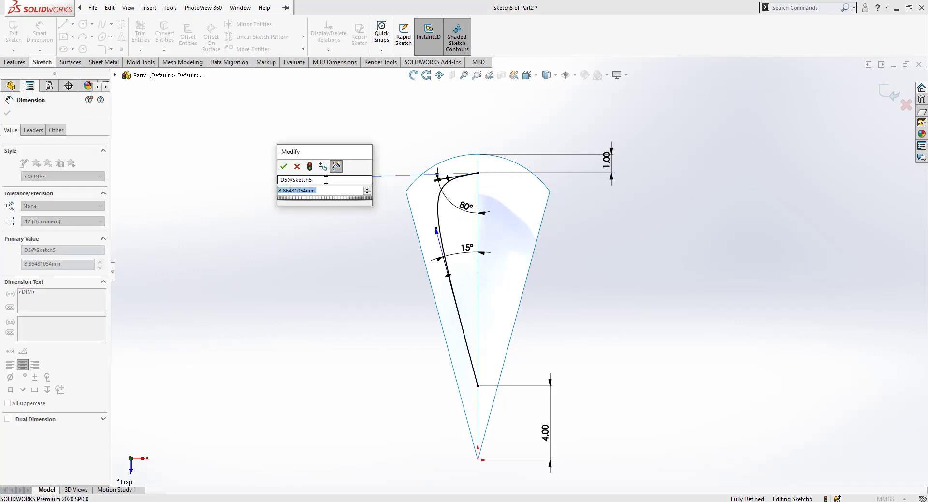
pyautogui.write('15')
pyautogui.press('Return')
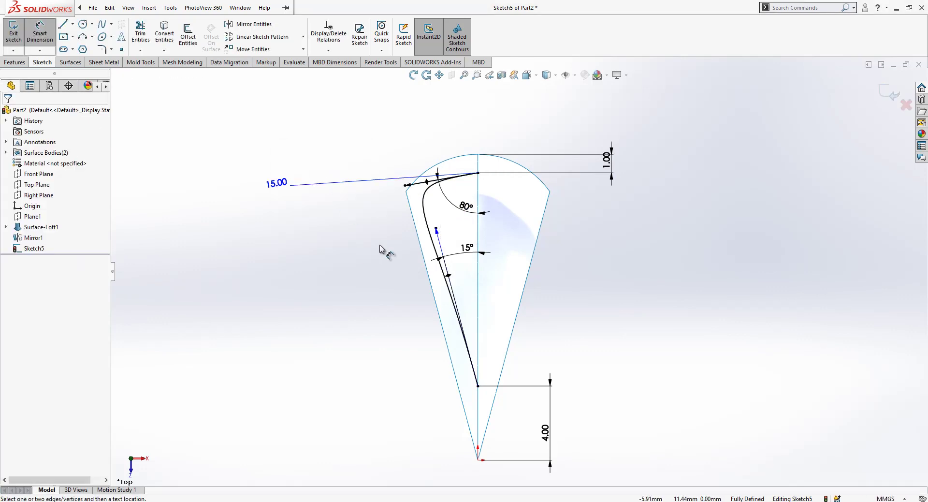
# - Dimension the tangent magnitude of the spline's lower handle as 15
pyautogui.scroll(-1, 441, 236)
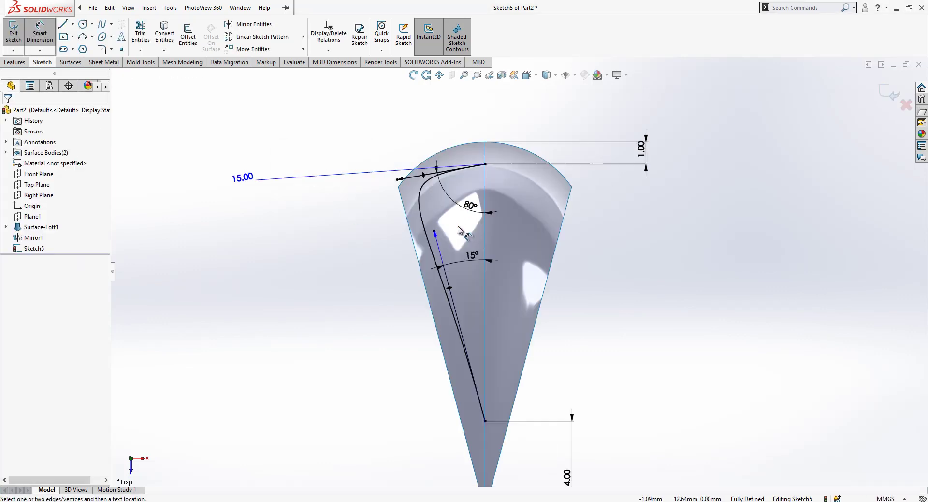
pyautogui.click(435, 232)
pyautogui.click(384, 309)
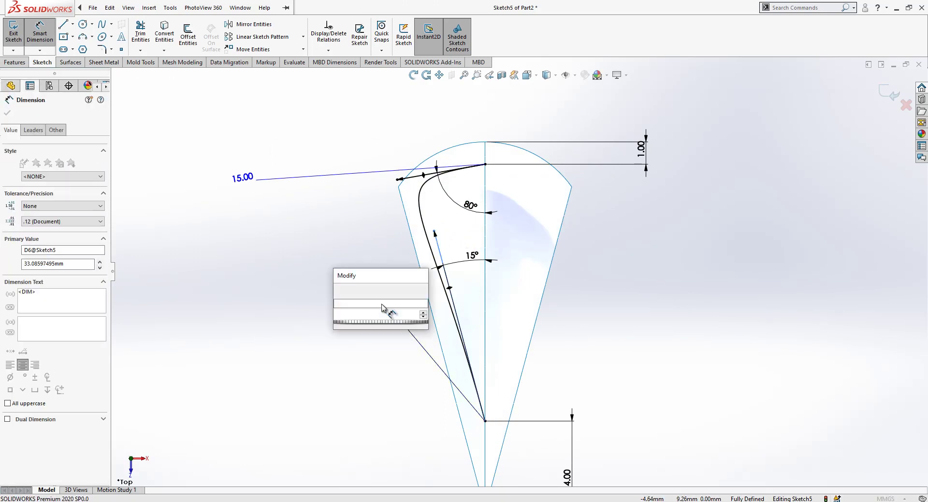
pyautogui.press('Return')
pyautogui.click(364, 269)
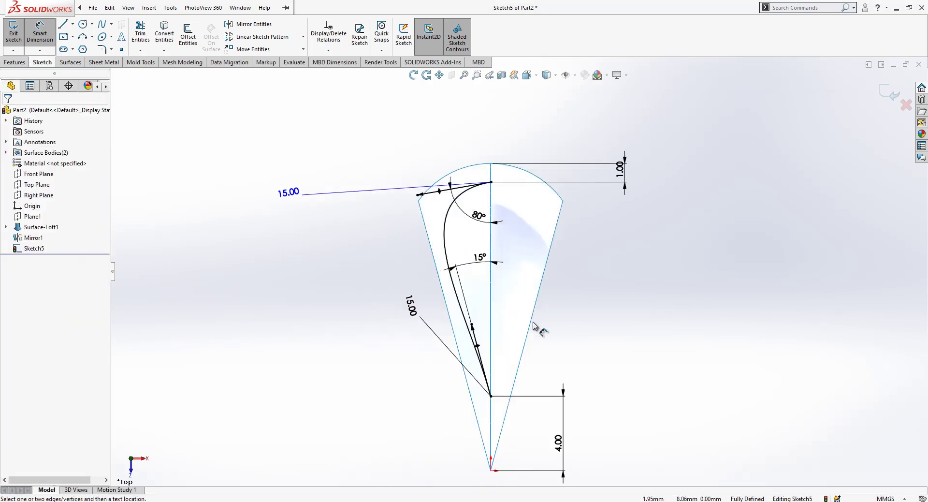
pyautogui.press('Escape')
# - Move the upper handle's 15.00 dimension label to the opposite side of the petal
pyautogui.moveTo(289, 192)
pyautogui.mouseDown()
pyautogui.moveTo(589, 129)
pyautogui.moveTo(531, 207)
pyautogui.moveTo(615, 248)
pyautogui.mouseUp()
pyautogui.scroll(1, 620, 266)
pyautogui.scroll(-1, 619, 266)
pyautogui.press('Escape')
pyautogui.click(348, 125)
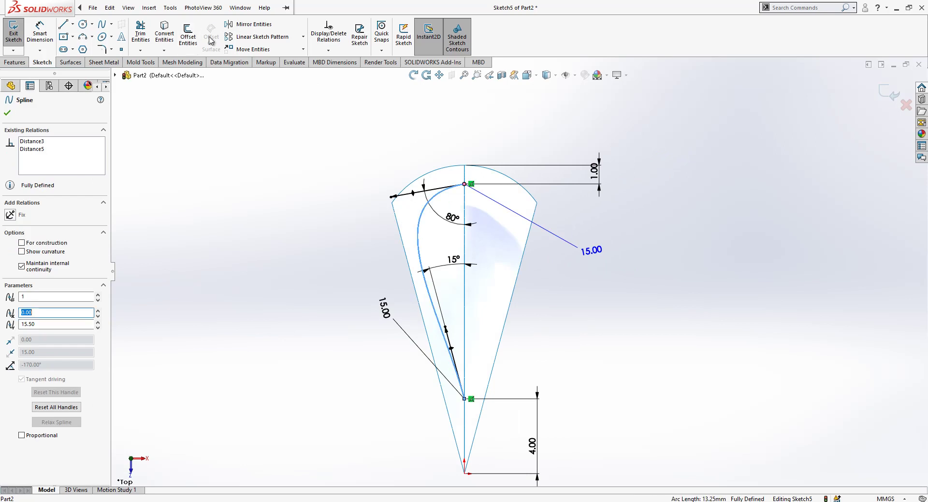
pyautogui.click(248, 24)
pyautogui.press('Escape')
pyautogui.scroll(1, 355, 199)
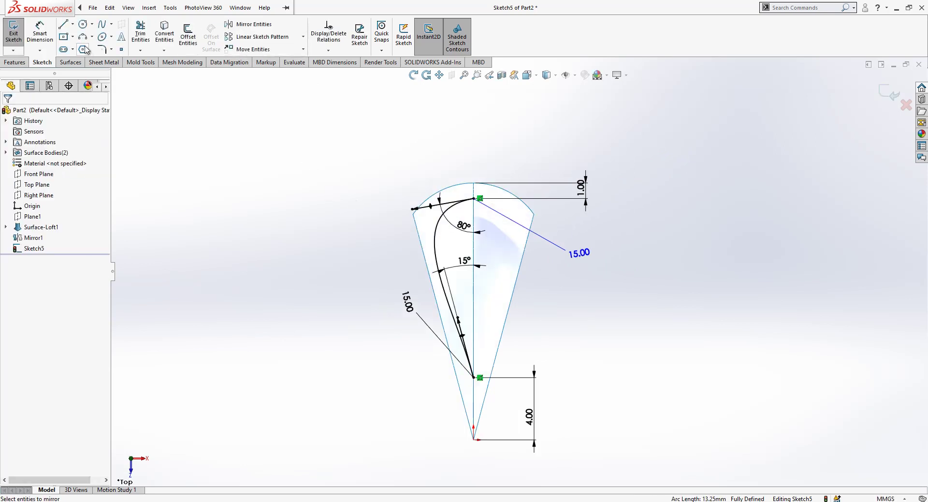
# - Draw a vertical line about 19.6 mm long from the origin past the petal's outer arc and make it construction geometry
pyautogui.click(63, 24)
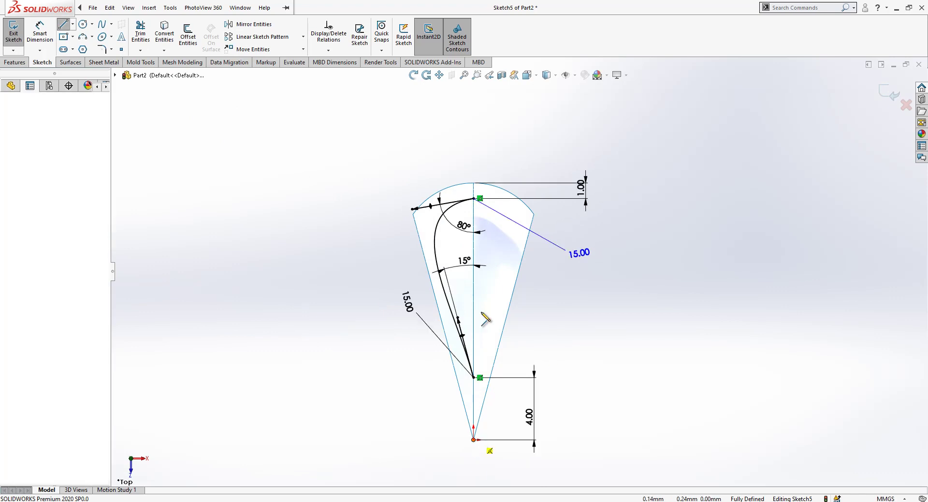
pyautogui.click(473, 440)
pyautogui.press('Escape')
pyautogui.click(474, 154)
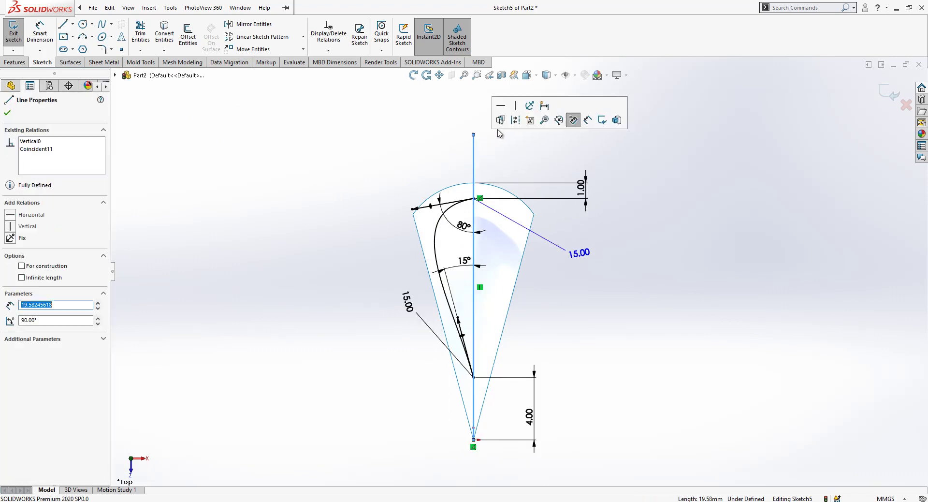
pyautogui.click(513, 123)
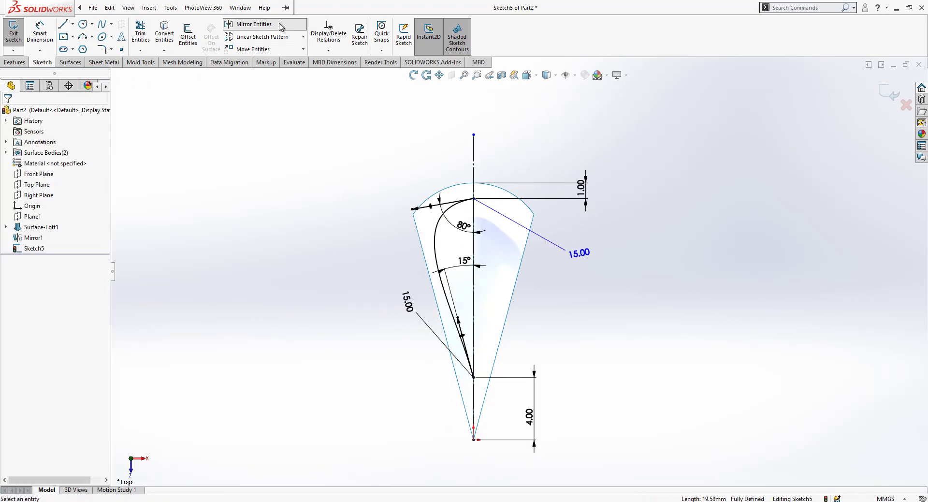
# - Mirror the spline about the vertical construction line to complete the teardrop outline
pyautogui.click(249, 24)
pyautogui.click(439, 234)
pyautogui.click(76, 233)
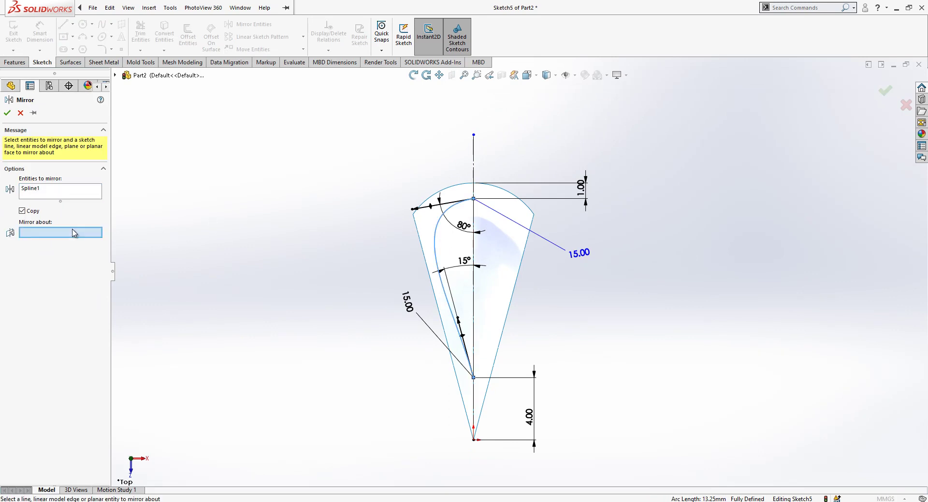
pyautogui.click(475, 165)
pyautogui.rightClick(476, 166)
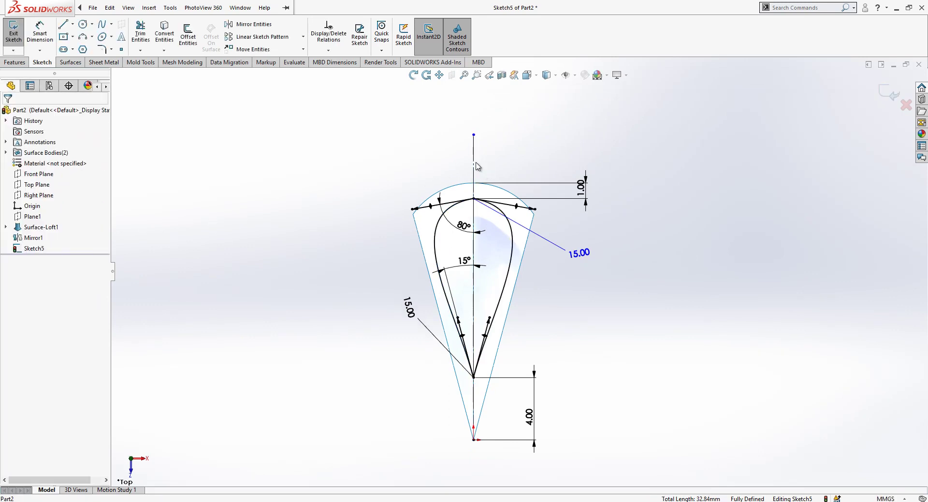
pyautogui.scroll(-1, 506, 312)
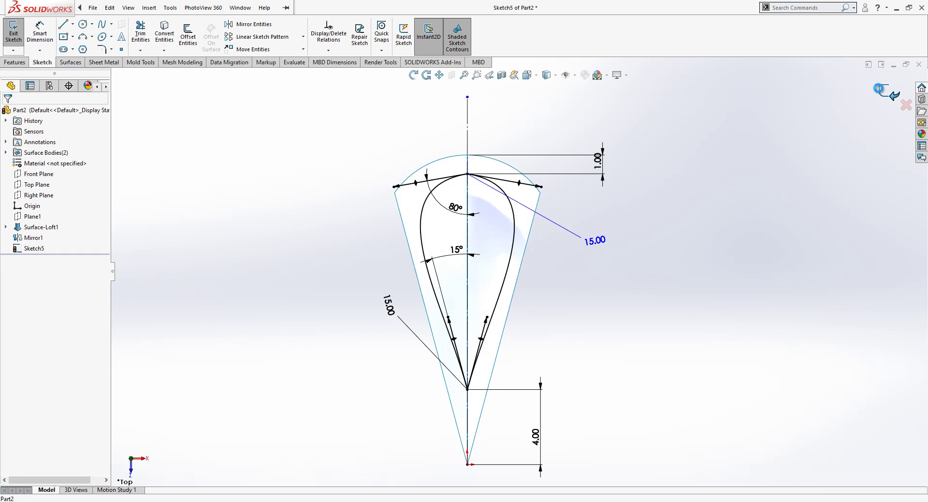
# - Close the teardrop sketch, start a new sketch on the Top Plane and convert the teardrop outline into it
pyautogui.click(881, 92)
pyautogui.click(299, 195)
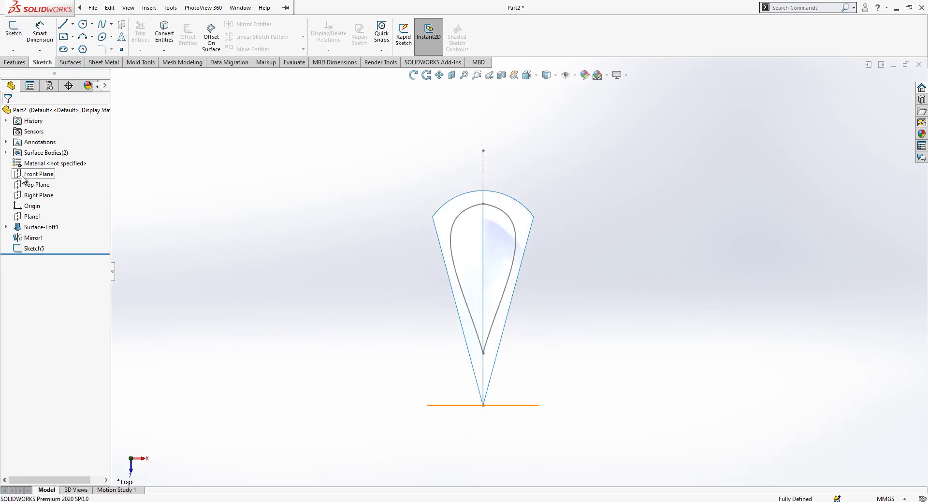
pyautogui.click(20, 189)
pyautogui.click(30, 174)
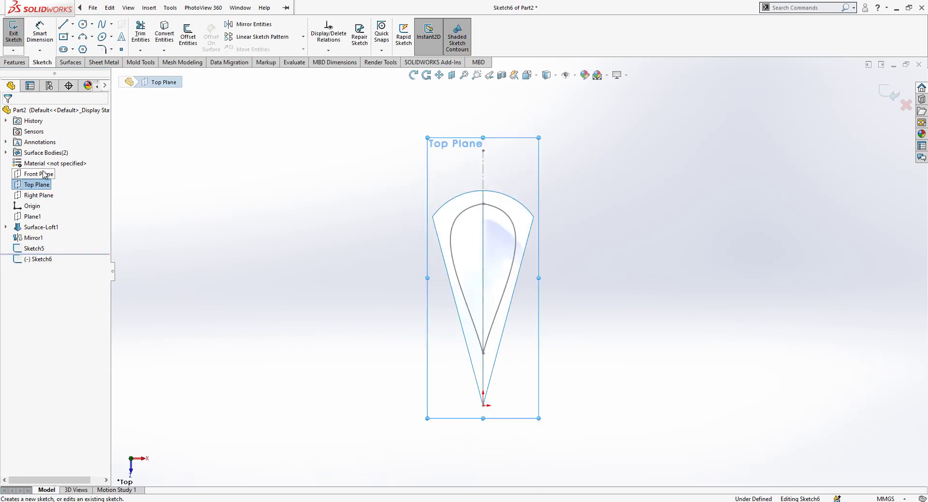
pyautogui.click(37, 248)
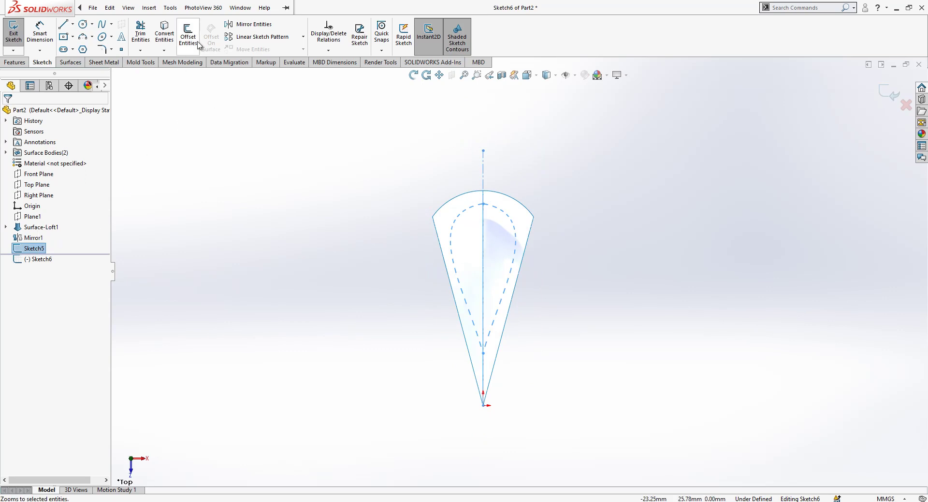
pyautogui.click(165, 34)
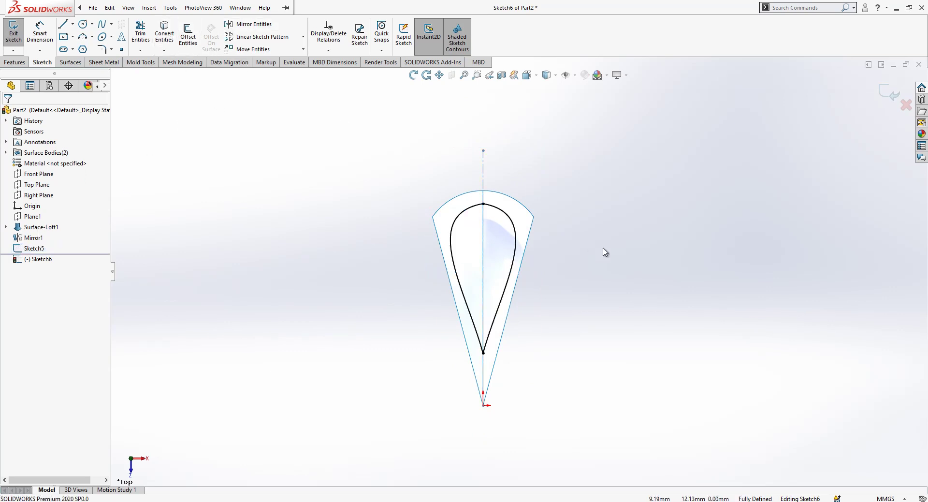
pyautogui.scroll(-2, 605, 250)
pyautogui.click(111, 51)
pyautogui.moveTo(471, 156); pyautogui.dragTo(381, 203)
pyautogui.click(44, 203)
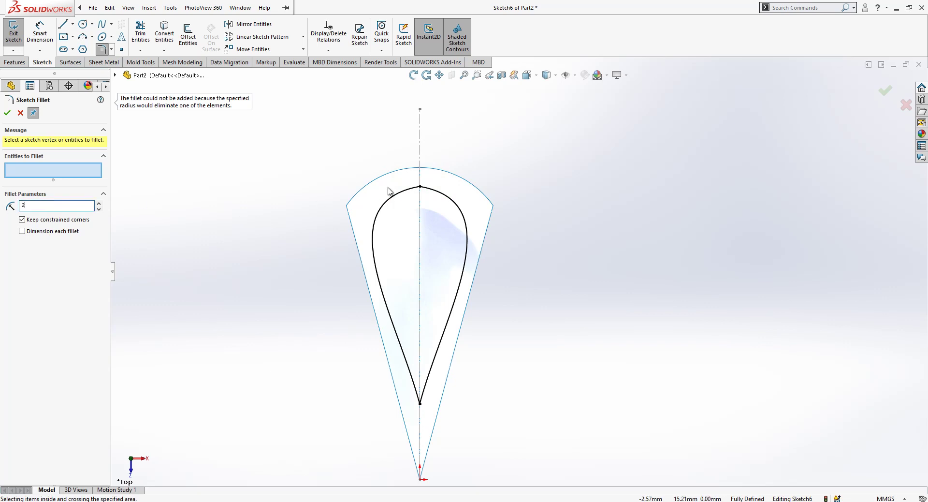
pyautogui.moveTo(480, 177); pyautogui.dragTo(393, 200)
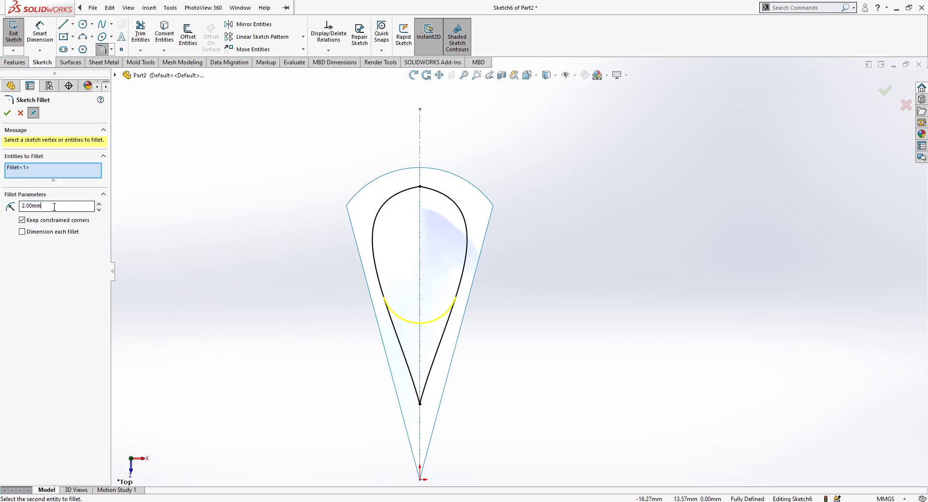
pyautogui.click(38, 206)
pyautogui.press('Return')
pyautogui.press('Escape')
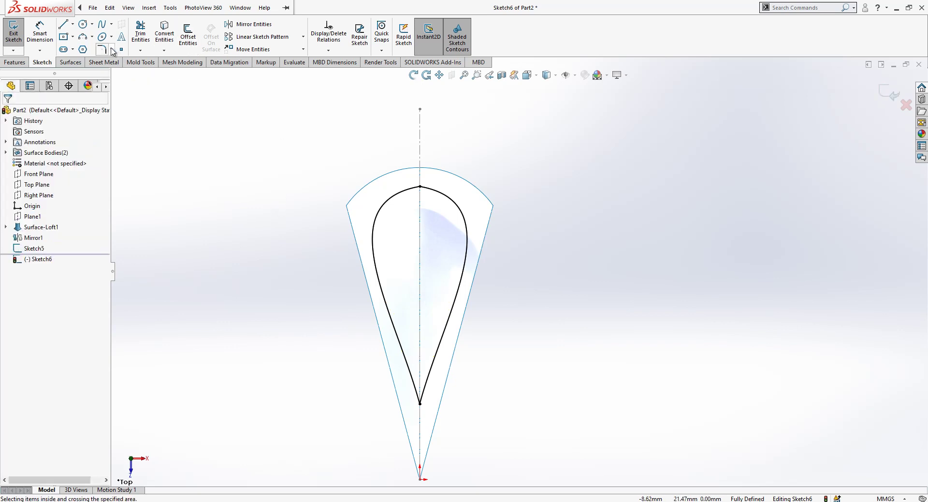
# - Fillet the upper corner of the converted teardrop outline with a 2 mm radius
pyautogui.click(111, 49)
pyautogui.click(126, 62)
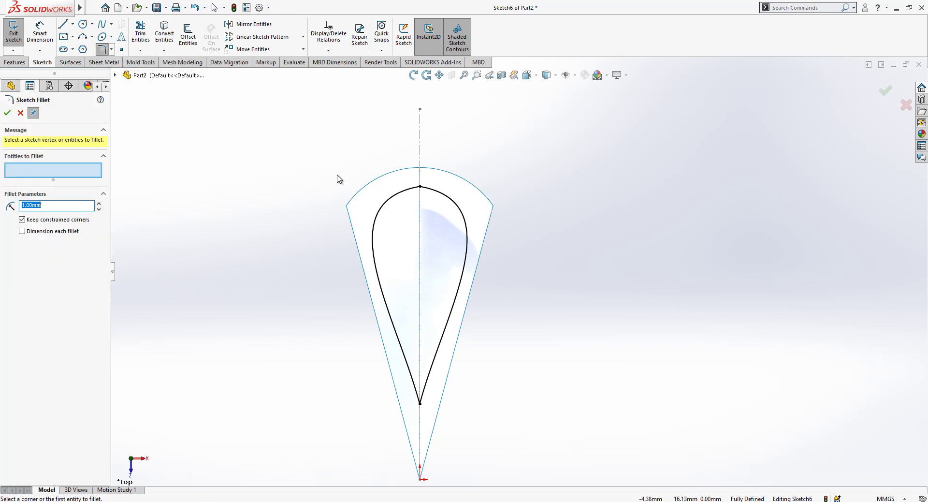
pyautogui.click(411, 190)
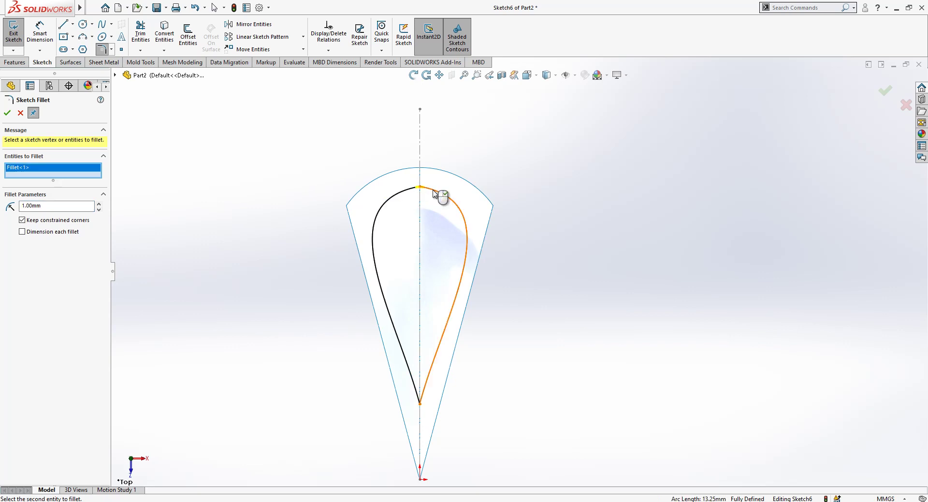
pyautogui.click(89, 205)
pyautogui.press('Return')
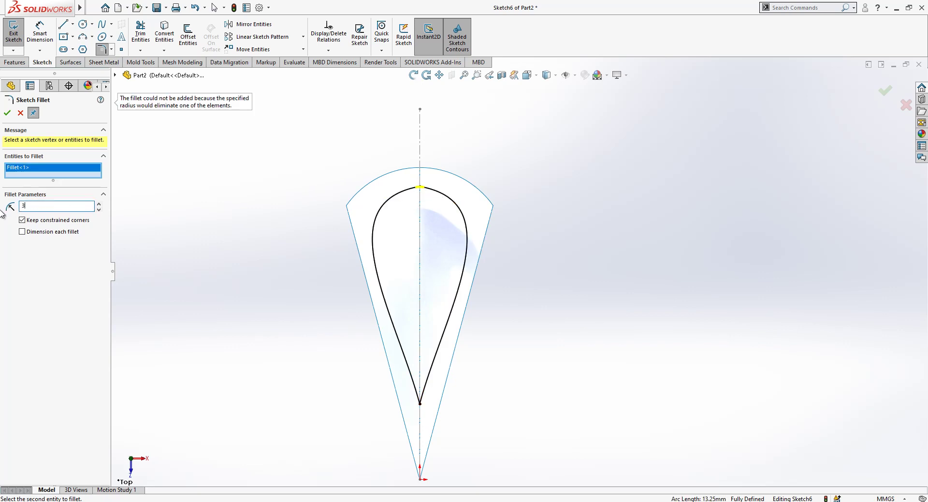
pyautogui.scroll(-3, 422, 187)
pyautogui.click(57, 205)
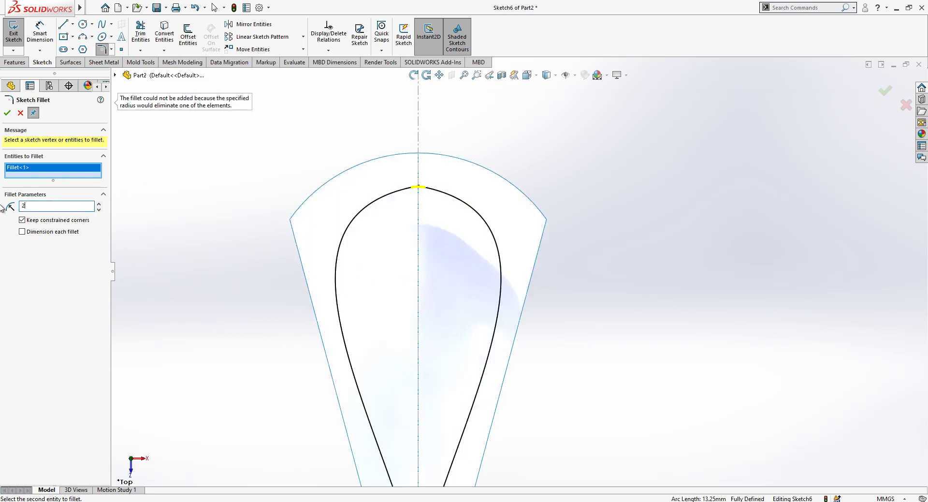
pyautogui.press('Return')
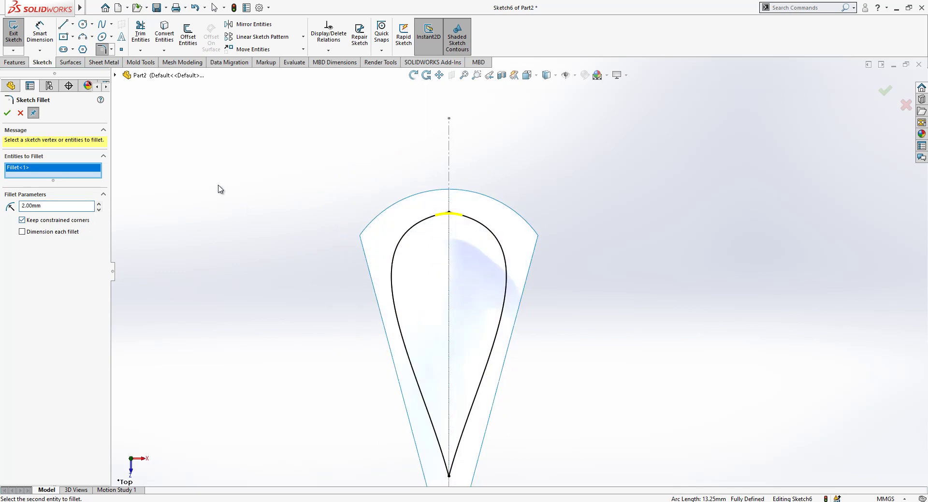
pyautogui.click(6, 114)
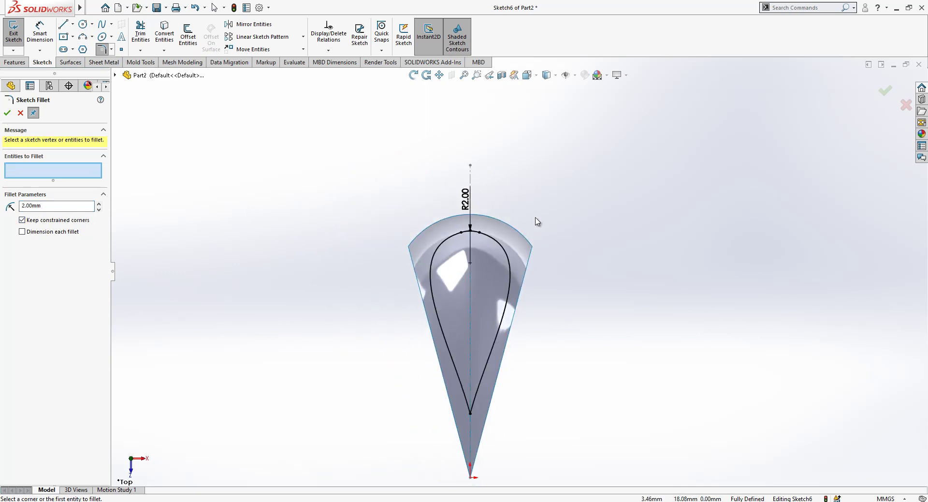
# - Fillet the teardrop's lower tip with a 0.25 mm radius
pyautogui.click(102, 49)
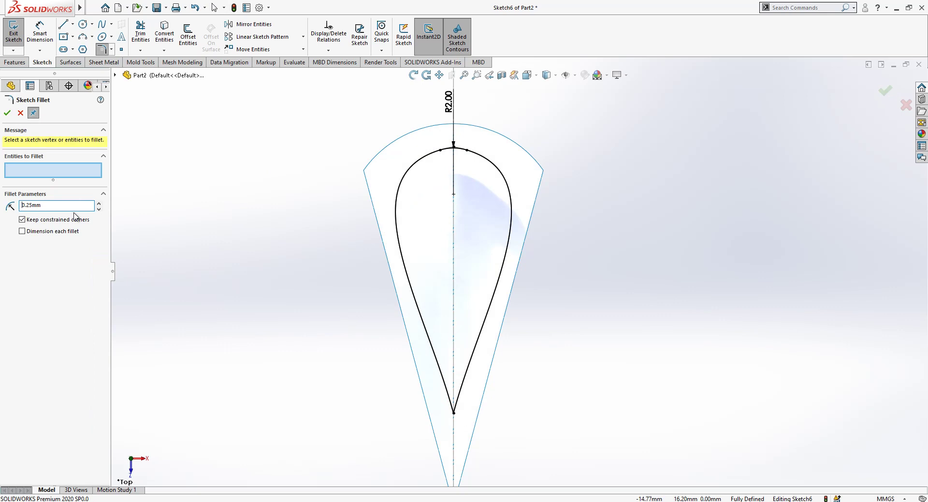
pyautogui.click(457, 397)
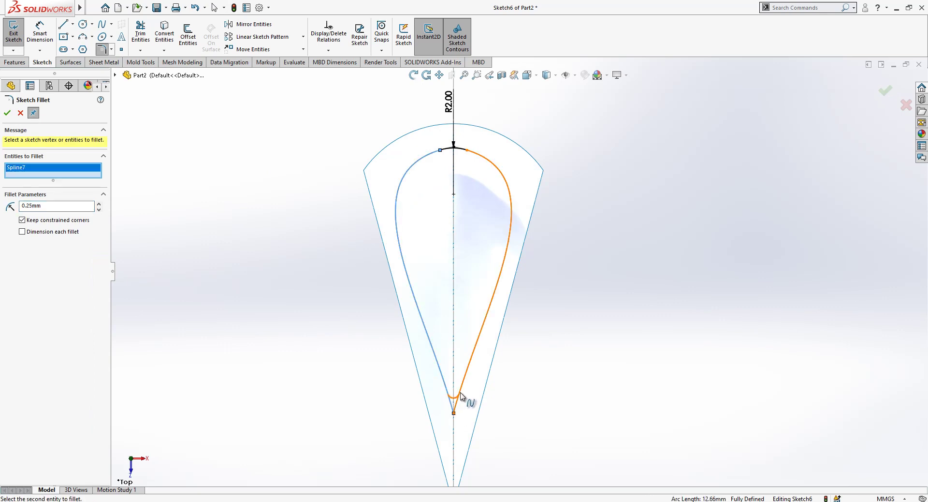
pyautogui.click(461, 393)
pyautogui.click(6, 114)
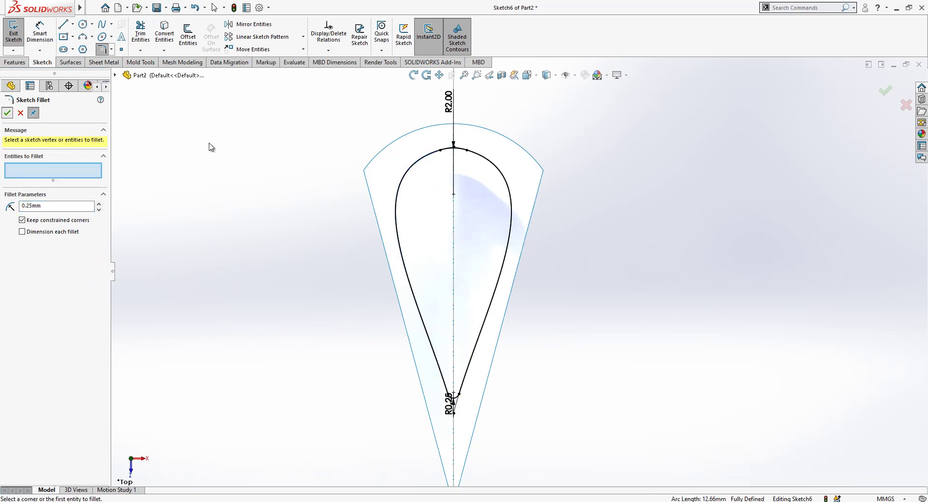
pyautogui.scroll(2, 512, 257)
pyautogui.scroll(-1, 550, 265)
pyautogui.press('Escape')
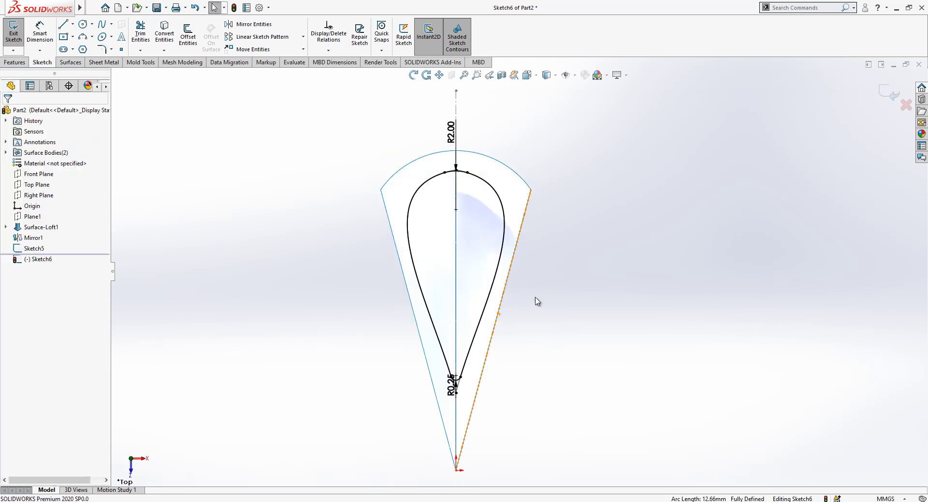
# - Close the filleted sketch and hide the original teardrop sketch with its construction line
pyautogui.hotkey('ctrl', 'b')
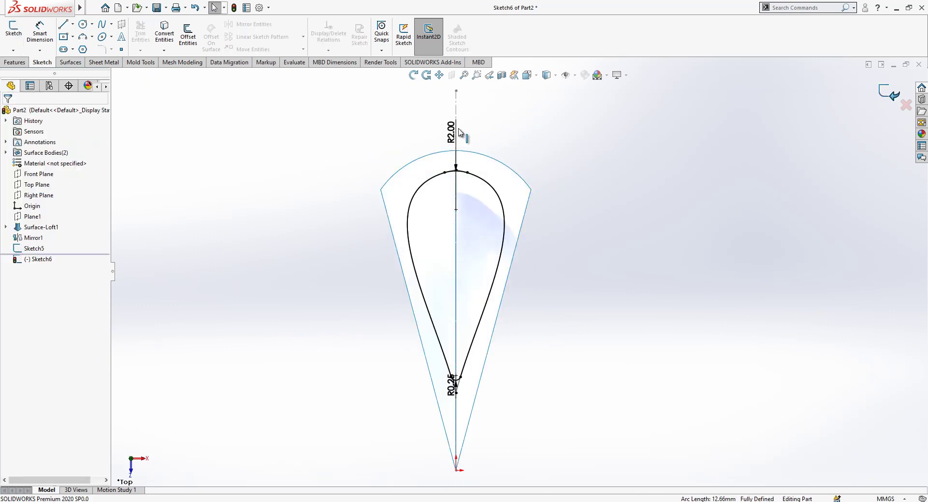
pyautogui.click(533, 381)
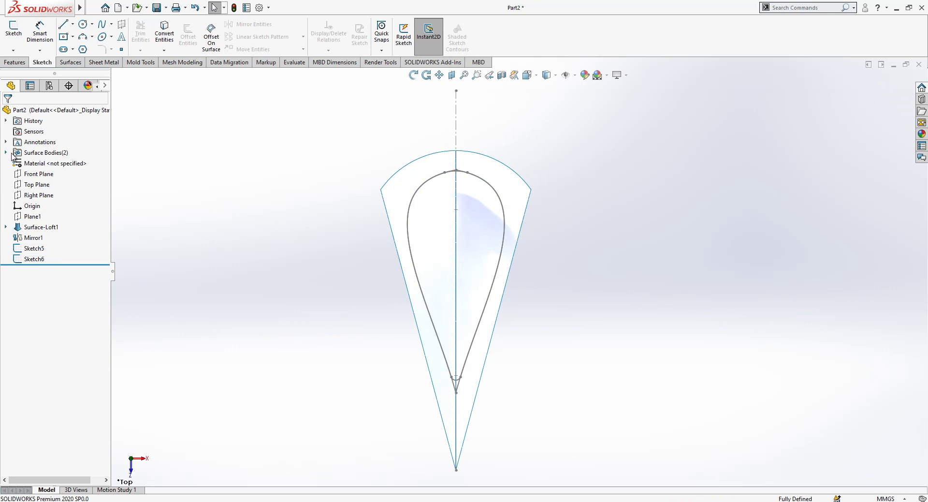
pyautogui.click(36, 248)
pyautogui.click(44, 233)
# - Split both halves of the petal surface with a projection split line from the filleted teardrop sketch
pyautogui.moveTo(541, 314)
pyautogui.mouseDown(button='middle')
pyautogui.moveTo(563, 297)
pyautogui.moveTo(491, 174)
pyautogui.moveTo(475, 246)
pyautogui.moveTo(497, 280)
pyautogui.mouseUp(button='middle')
pyautogui.moveTo(498, 323)
pyautogui.mouseDown(button='middle')
pyautogui.moveTo(508, 307)
pyautogui.moveTo(555, 306)
pyautogui.mouseUp(button='middle')
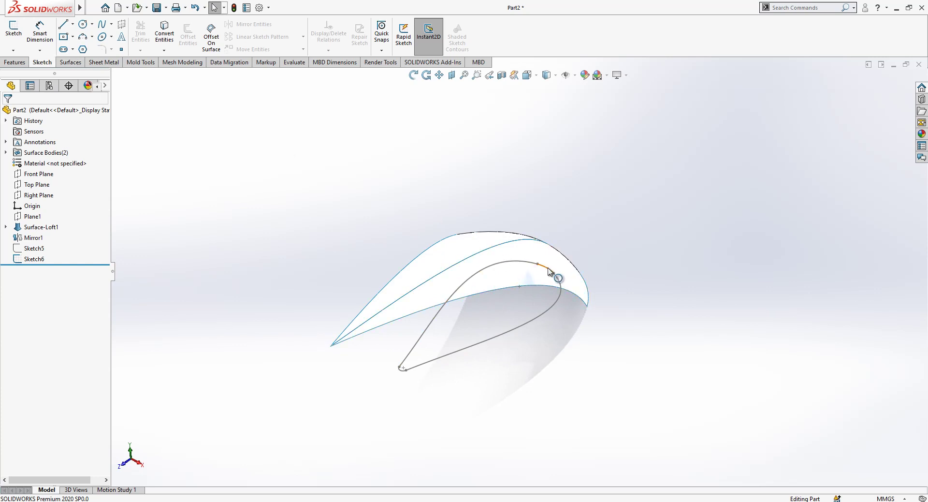
pyautogui.click(70, 62)
pyautogui.click(513, 35)
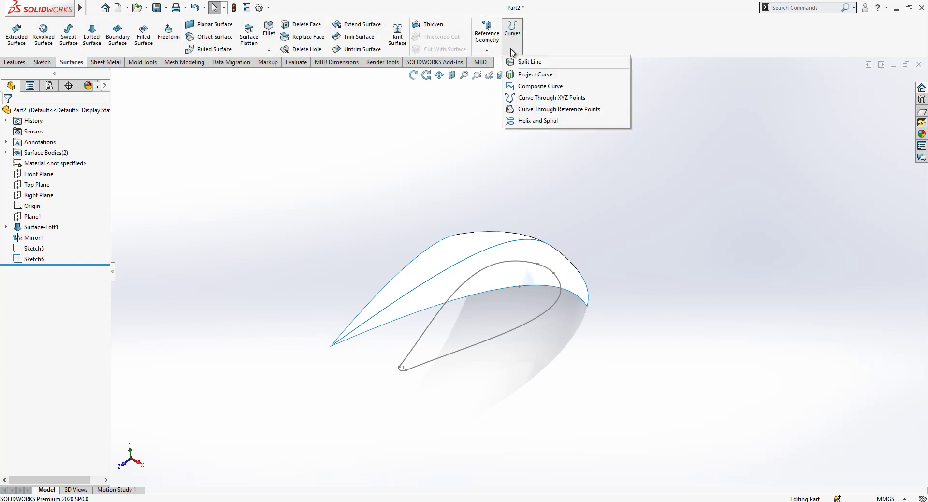
pyautogui.click(521, 61)
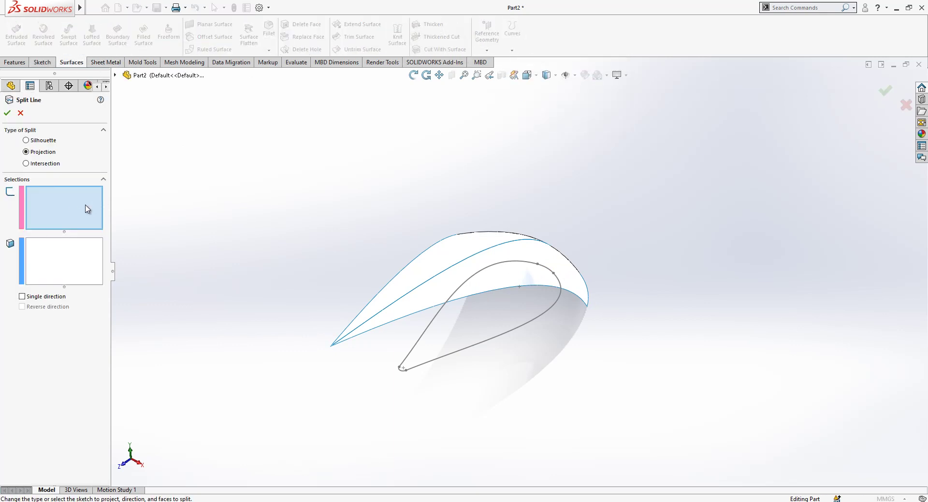
pyautogui.click(441, 316)
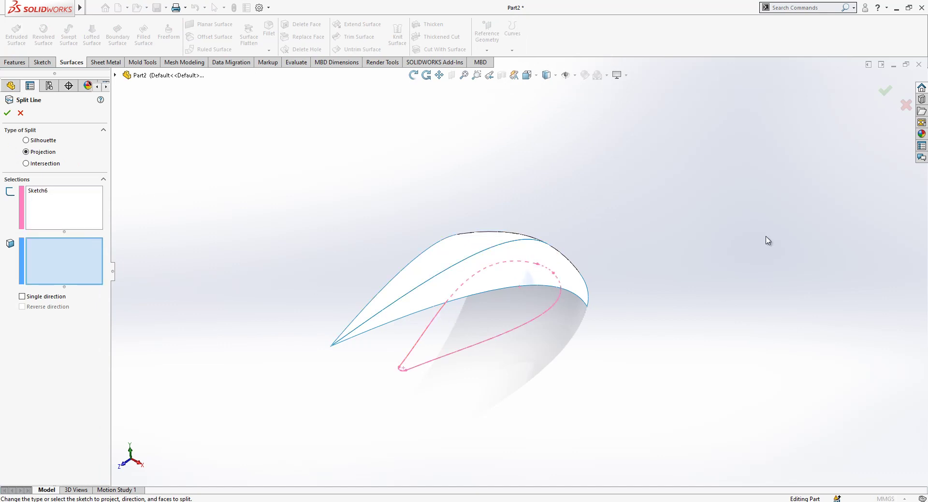
pyautogui.click(558, 277)
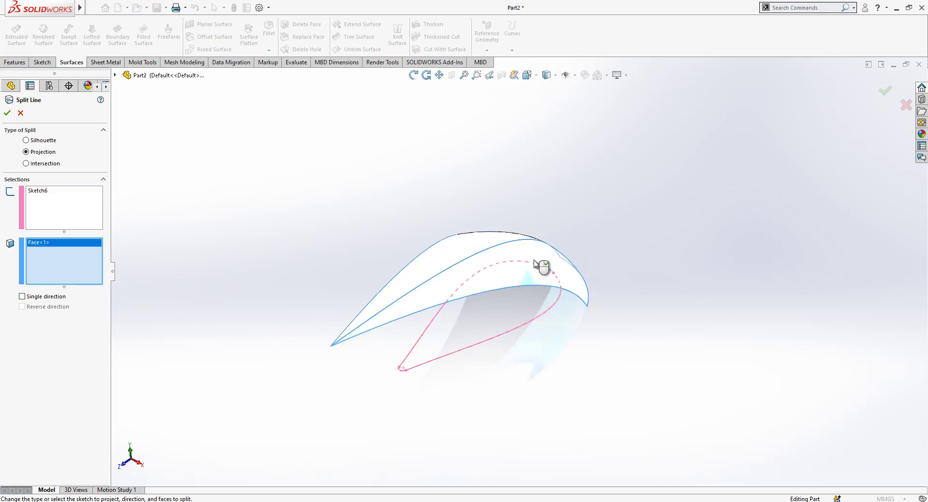
pyautogui.click(520, 255)
pyautogui.moveTo(497, 259); pyautogui.dragTo(566, 280, button='middle')
pyautogui.press('Return')
# - Delete the two faces inside the teardrop split line to open up the petal, using the Delete option
pyautogui.moveTo(594, 251)
pyautogui.mouseDown(button='middle')
pyautogui.moveTo(523, 267)
pyautogui.moveTo(590, 257)
pyautogui.mouseUp(button='middle')
pyautogui.click(307, 25)
pyautogui.click(482, 223)
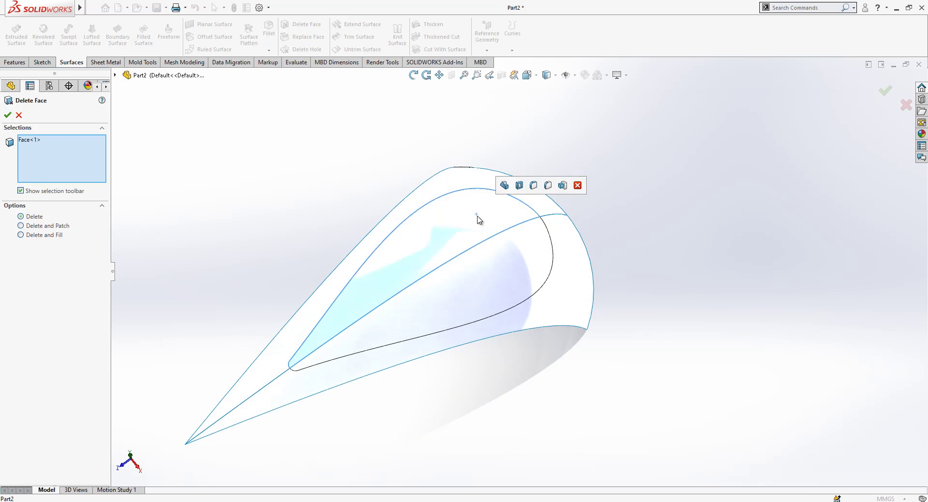
pyautogui.click(499, 269)
pyautogui.press('Return')
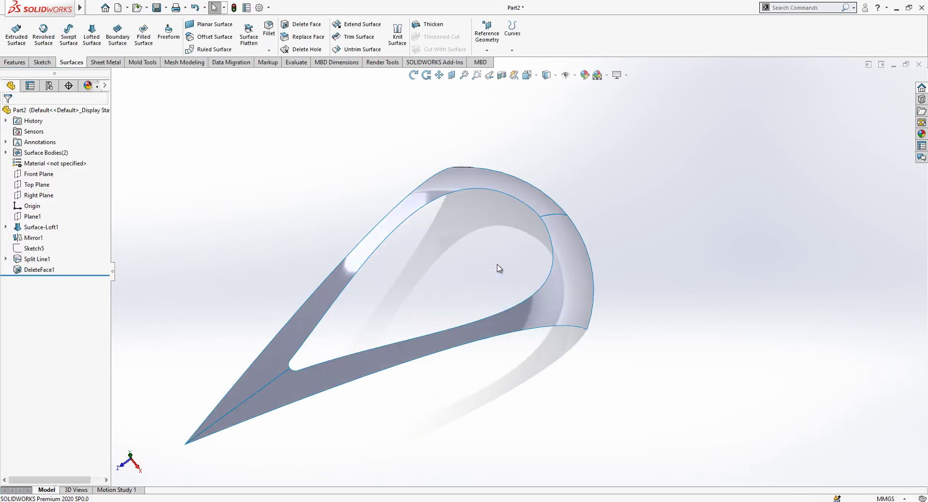
# - Create a reference axis through the origin and perpendicular to the Top Plane
pyautogui.moveTo(620, 239); pyautogui.dragTo(631, 290, button='middle')
pyautogui.scroll(1, 692, 208)
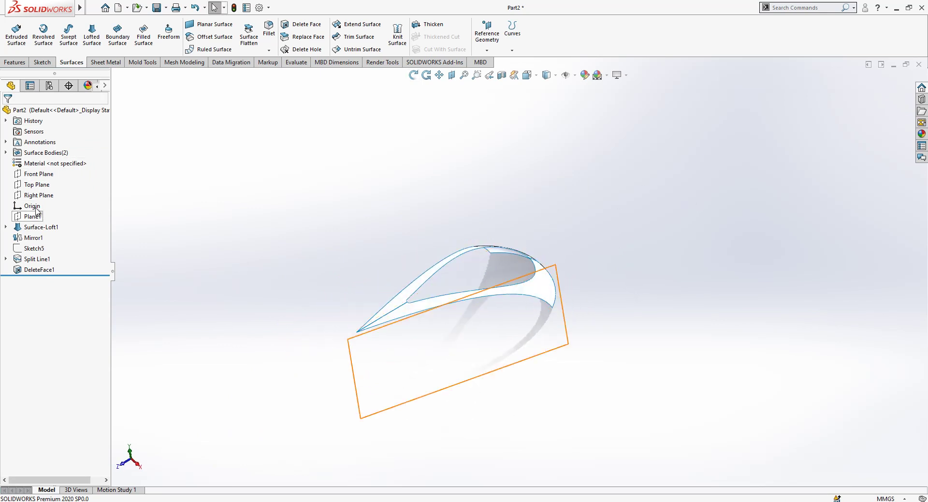
pyautogui.click(335, 174)
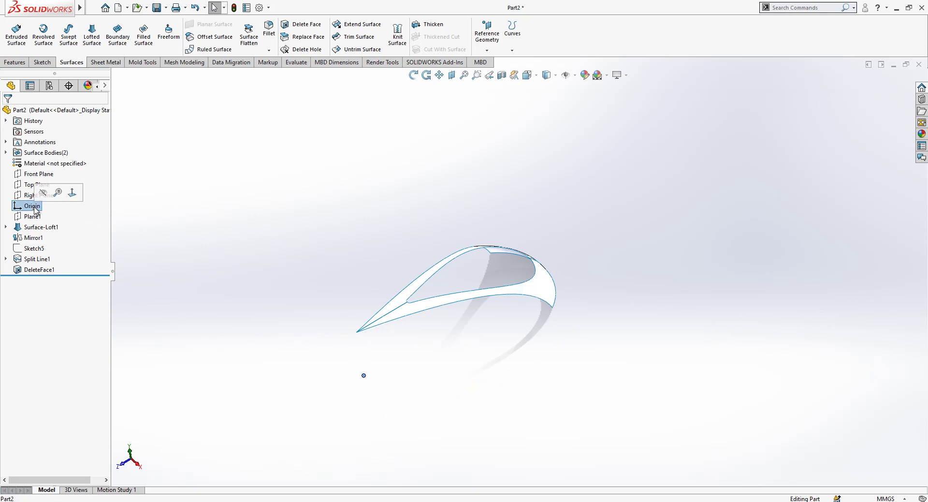
pyautogui.click(36, 206)
pyautogui.keyDown('ctrl'); pyautogui.click(55, 182); pyautogui.keyUp('ctrl')
pyautogui.click(487, 49)
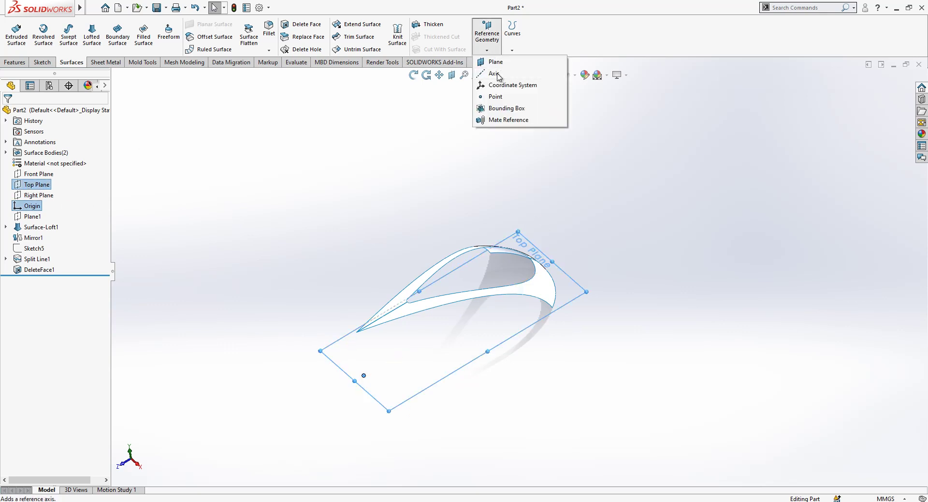
pyautogui.click(498, 74)
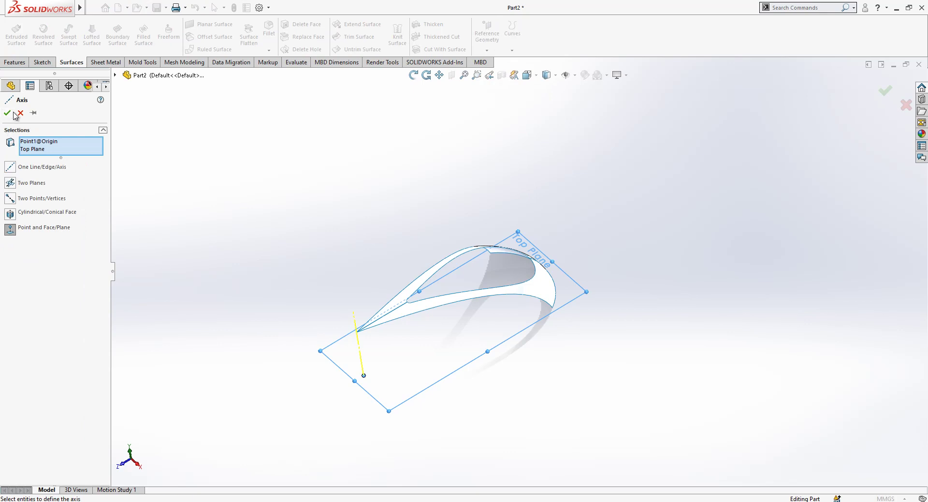
pyautogui.click(6, 114)
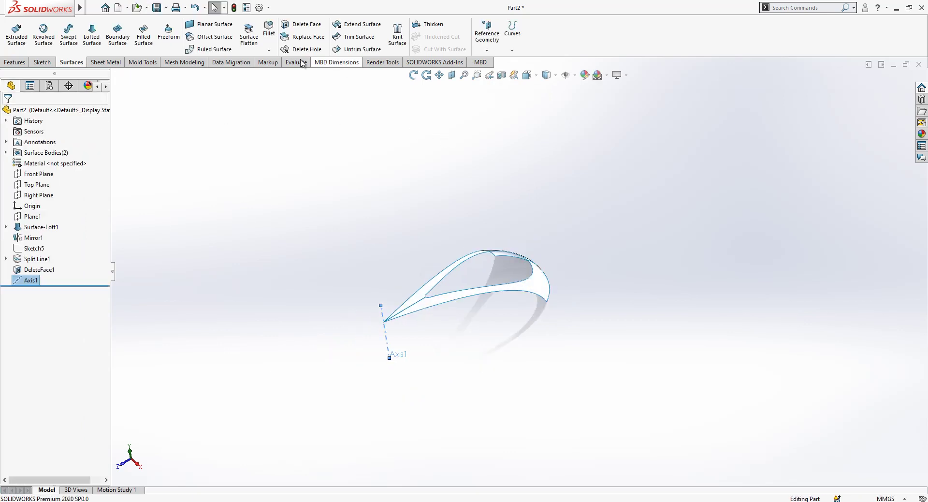
# - Circular-pattern both petal surface bodies around the reference axis with 12 equally spaced instances over 360 degrees
pyautogui.click(4, 65)
pyautogui.click(288, 50)
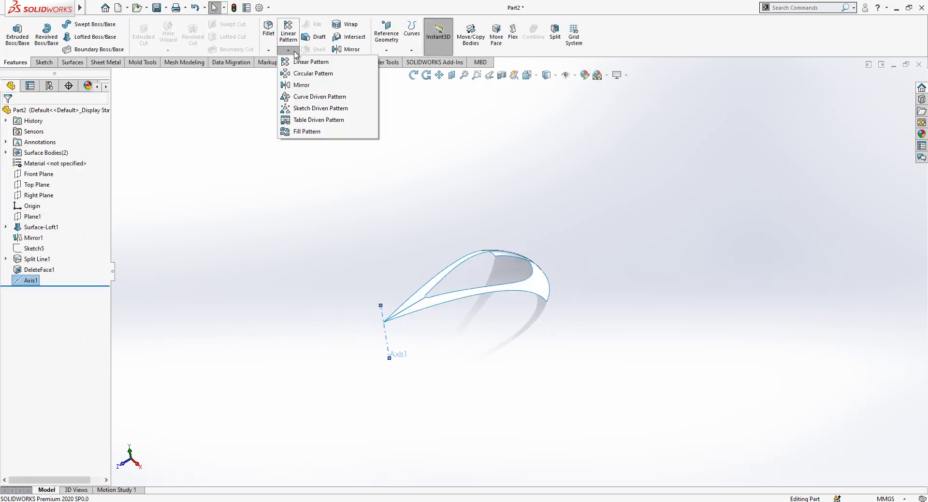
pyautogui.click(315, 75)
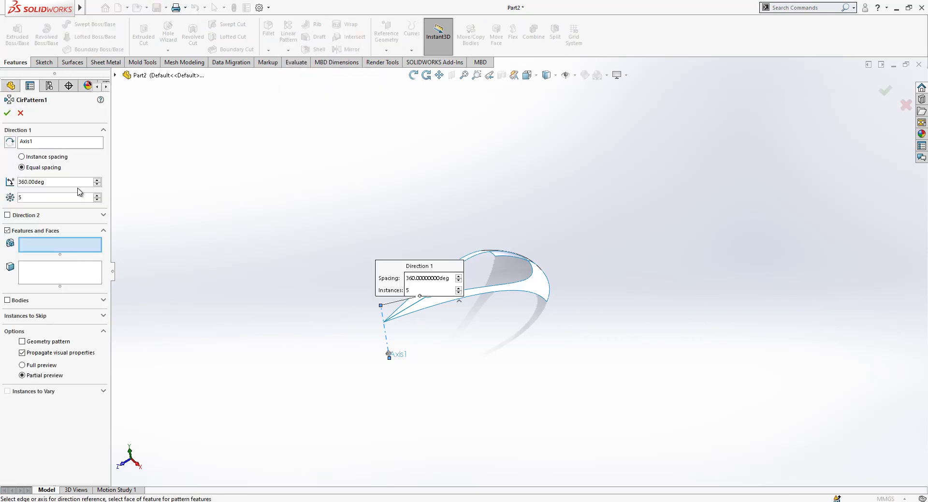
pyautogui.write('12')
pyautogui.click(23, 301)
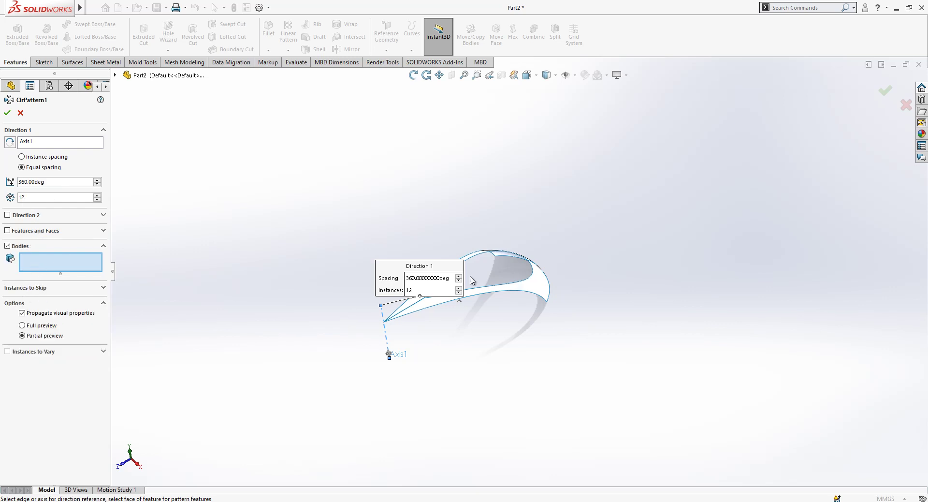
pyautogui.click(527, 291)
pyautogui.click(498, 259)
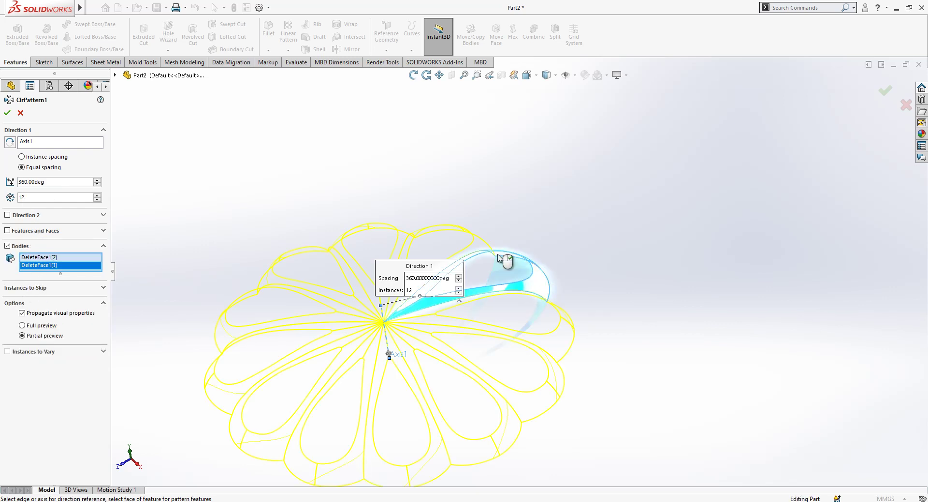
pyautogui.click(7, 113)
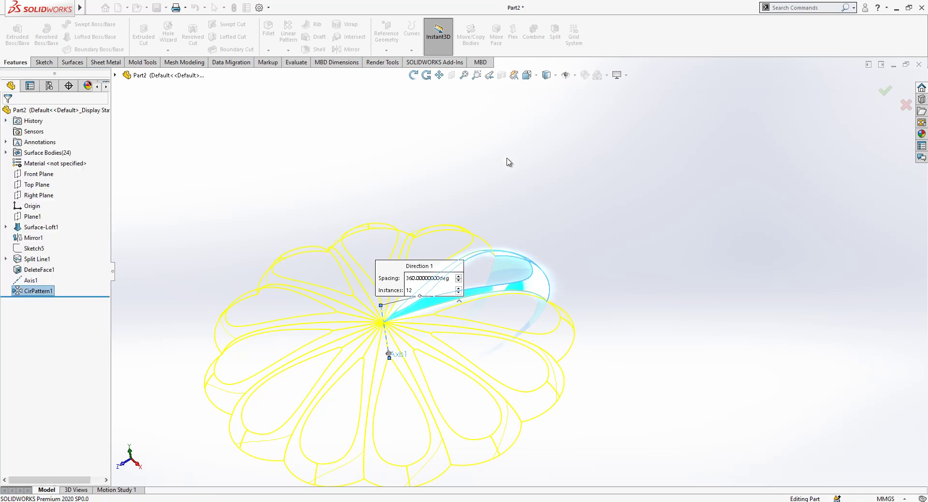
# - Mirror all the petal surface bodies about the Top Plane, leaving the knit surfaces option off
pyautogui.moveTo(545, 182); pyautogui.dragTo(409, 381, button='middle')
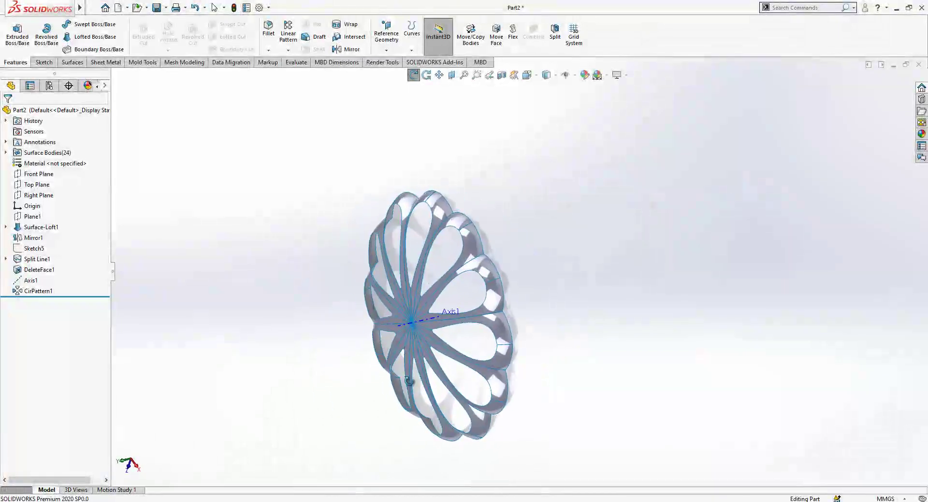
pyautogui.click(36, 184)
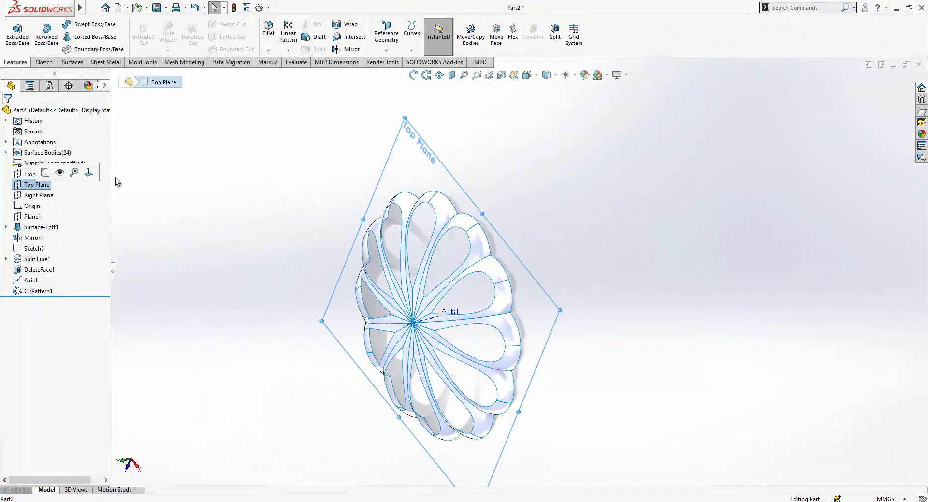
pyautogui.click(352, 51)
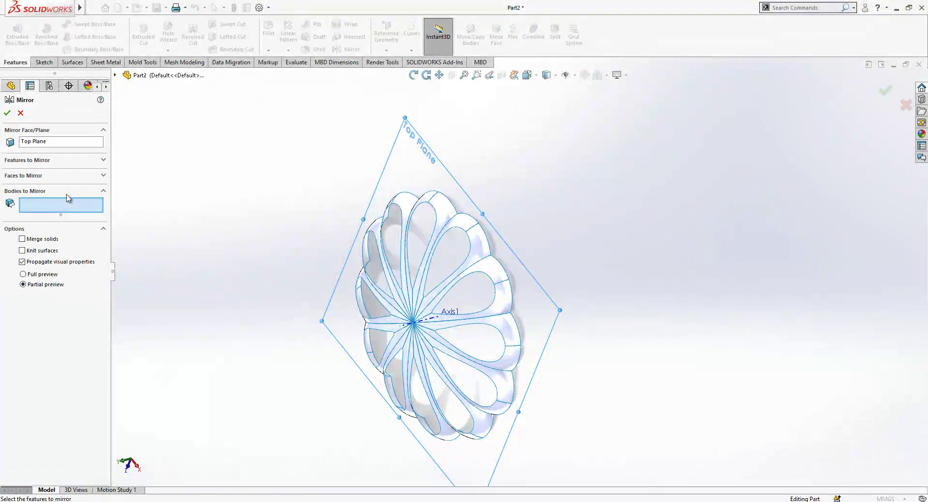
pyautogui.click(115, 76)
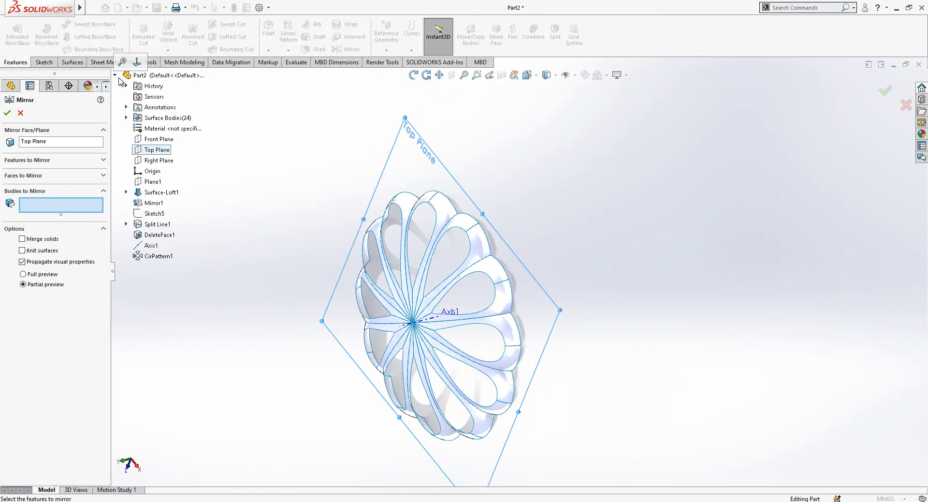
pyautogui.click(129, 118)
pyautogui.click(172, 129)
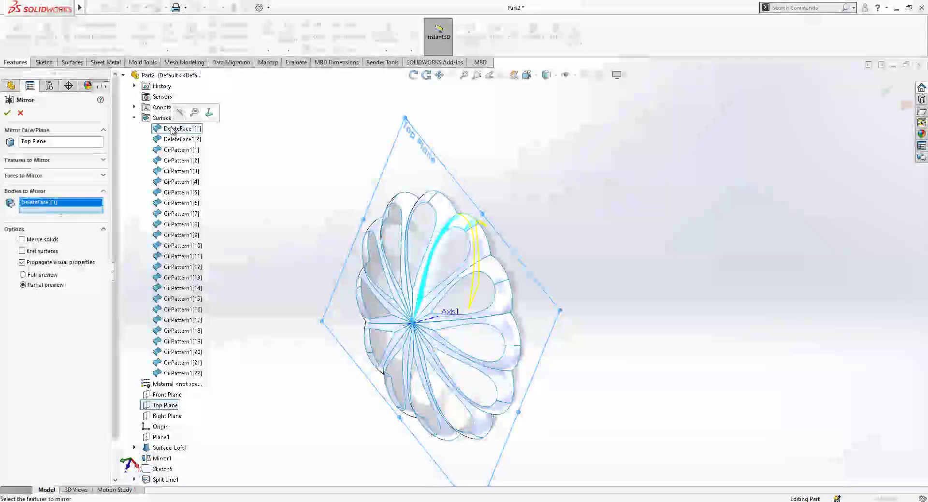
pyautogui.keyDown('shift'); pyautogui.click(189, 373); pyautogui.keyUp('shift')
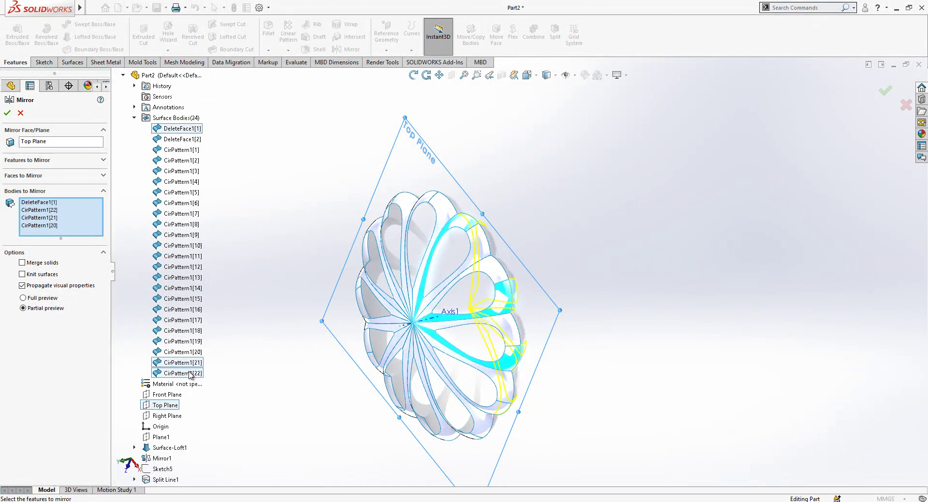
pyautogui.hotkey('shift', 'Up')
pyautogui.hotkey('shift', 'Up')
pyautogui.hotkey('shift', 'Up')
pyautogui.hotkey('shift', 'Up')
pyautogui.hotkey('shift', 'Up')
pyautogui.hotkey('shift', 'Up')
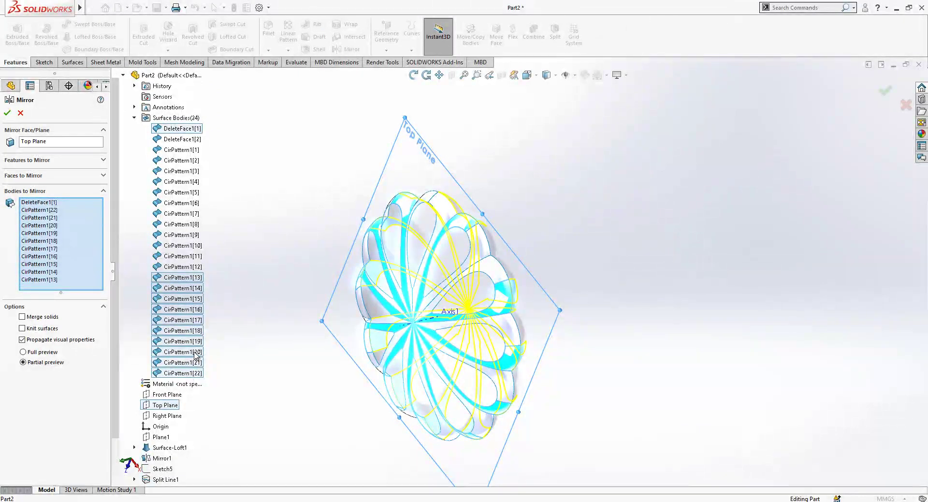
pyautogui.hotkey('shift', 'Up')
pyautogui.hotkey('shift', 'Up')
pyautogui.hotkey('shift', 'Up')
pyautogui.hotkey('shift', 'Up')
pyautogui.hotkey('shift', 'Up')
pyautogui.hotkey('shift', 'Up')
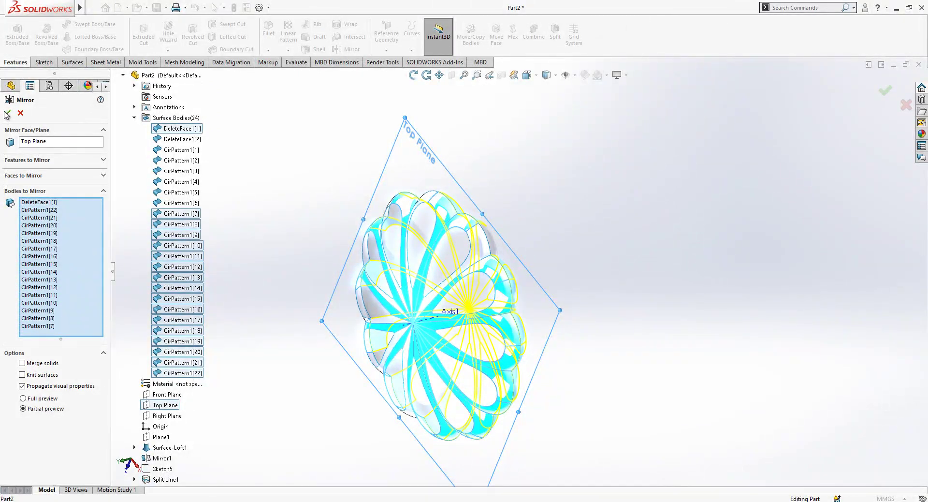
pyautogui.hotkey('shift', 'Up')
pyautogui.hotkey('shift', 'Up')
pyautogui.hotkey('shift', 'Up')
pyautogui.hotkey('shift', 'Up')
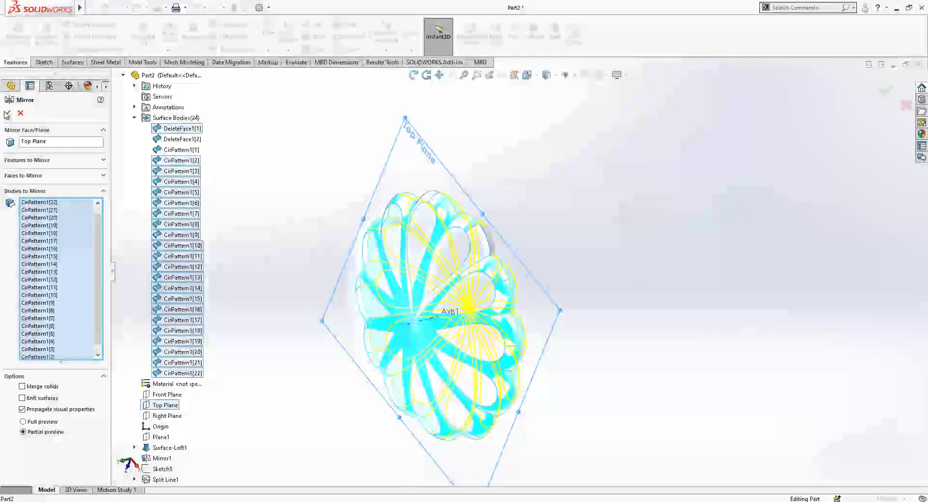
pyautogui.click(6, 114)
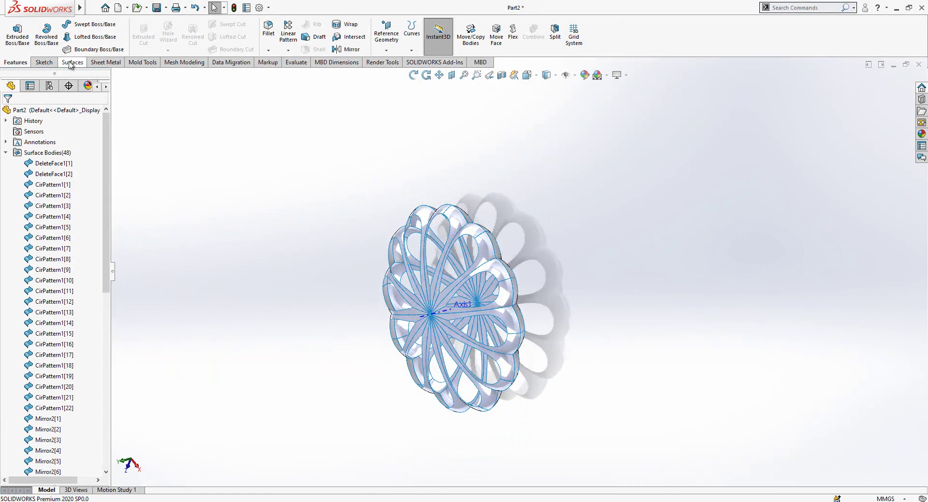
# - Knit all the original and mirrored petal surfaces into a single surface body
pyautogui.click(72, 62)
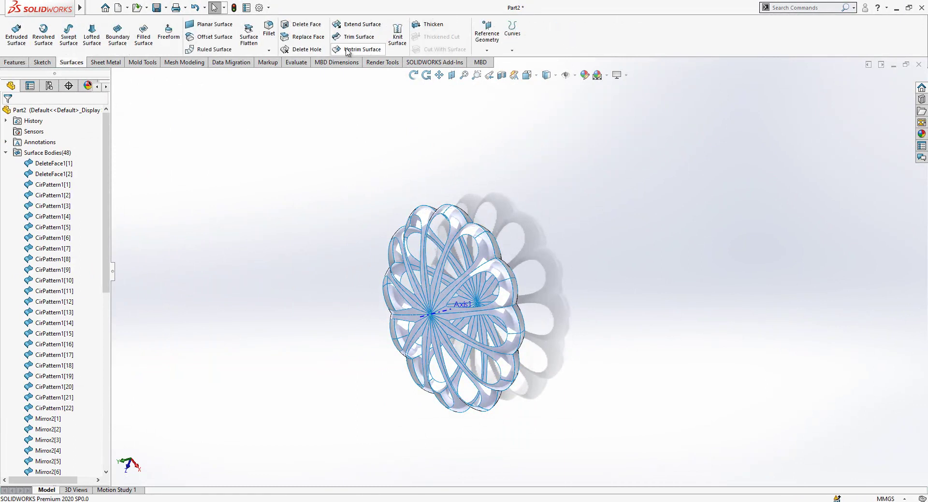
pyautogui.click(398, 33)
pyautogui.moveTo(672, 141); pyautogui.dragTo(289, 475)
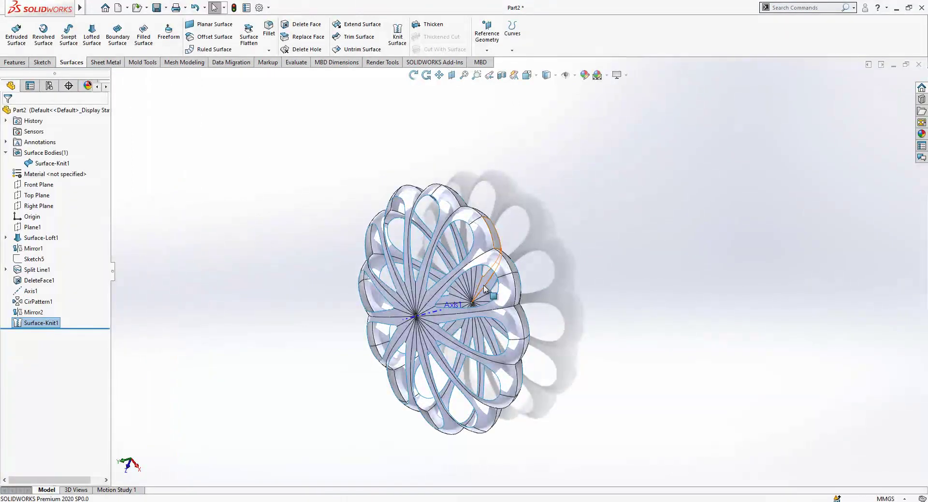
# - Thicken the knitted surface by 0.5 mm toward the inside of the ear ring
pyautogui.scroll(-2, 489, 294)
pyautogui.moveTo(484, 289); pyautogui.dragTo(528, 266, button='middle')
pyautogui.scroll(3, 530, 266)
pyautogui.click(430, 26)
pyautogui.scroll(-1, 505, 222)
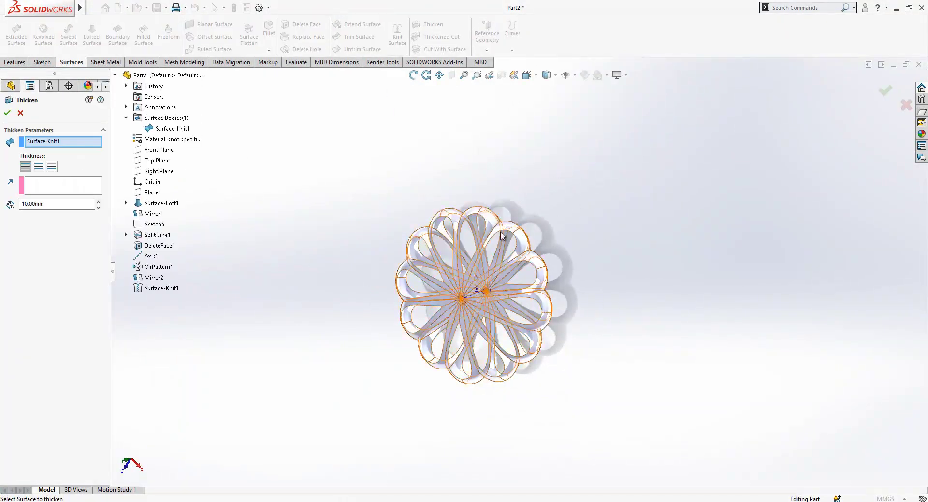
pyautogui.scroll(-3, 501, 239)
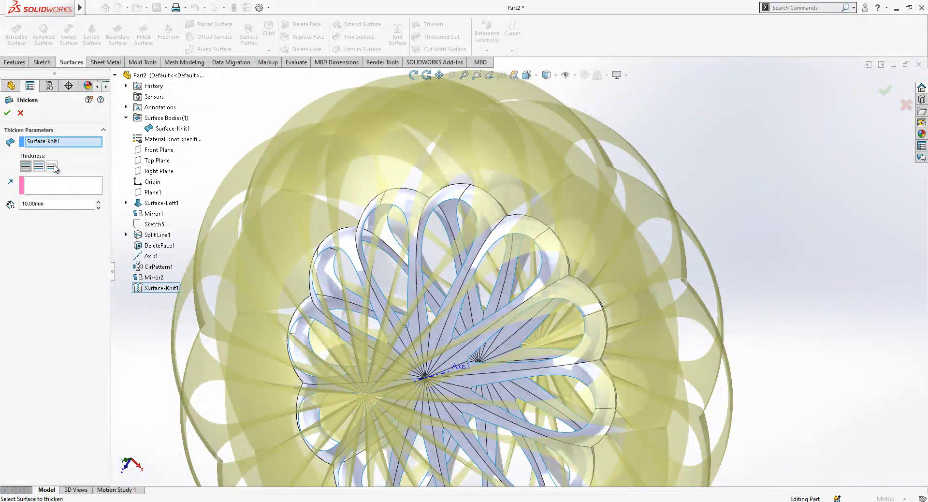
pyautogui.click(52, 167)
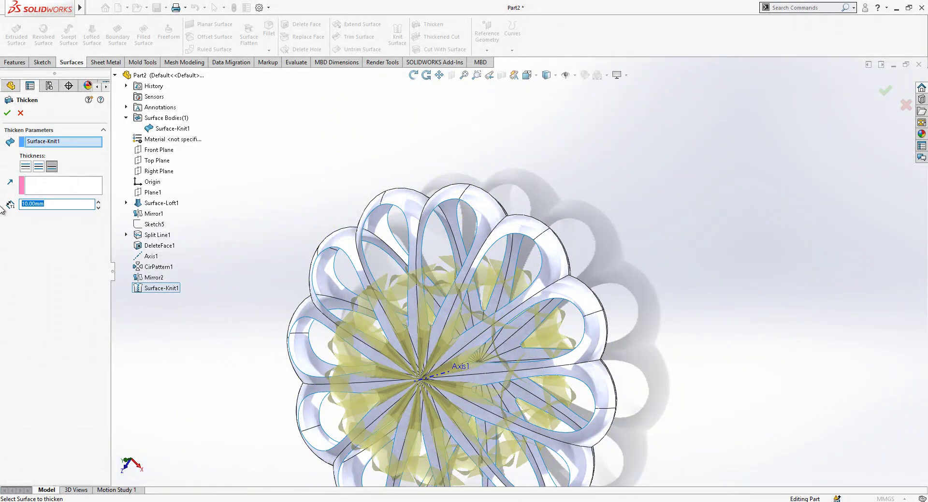
pyautogui.write('0.5')
pyautogui.press('Return')
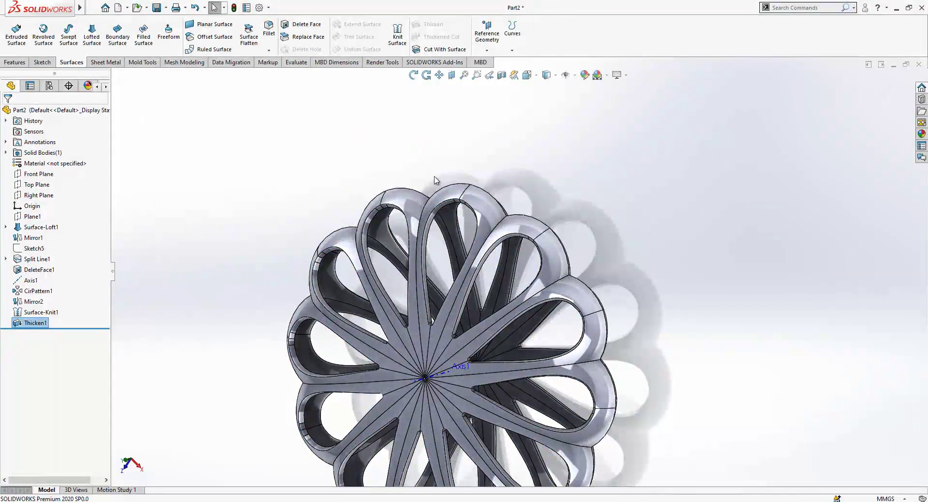
# - Apply the black medium gloss plastic appearance to the thickened ear ring
pyautogui.moveTo(418, 145); pyautogui.dragTo(503, 270, button='middle')
pyautogui.scroll(2, 503, 270)
pyautogui.scroll(-1, 459, 334)
pyautogui.moveTo(460, 334); pyautogui.dragTo(465, 332, button='middle')
pyautogui.scroll(-1, 457, 320)
pyautogui.click(922, 134)
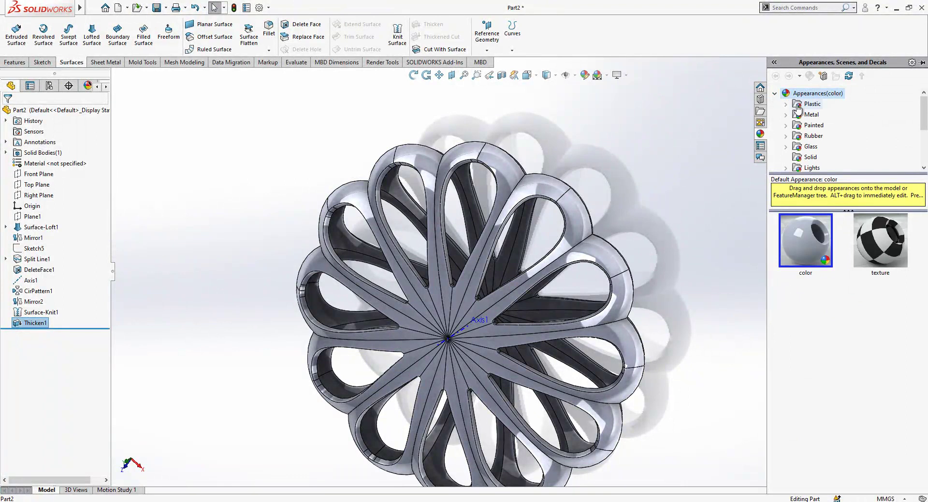
pyautogui.click(786, 105)
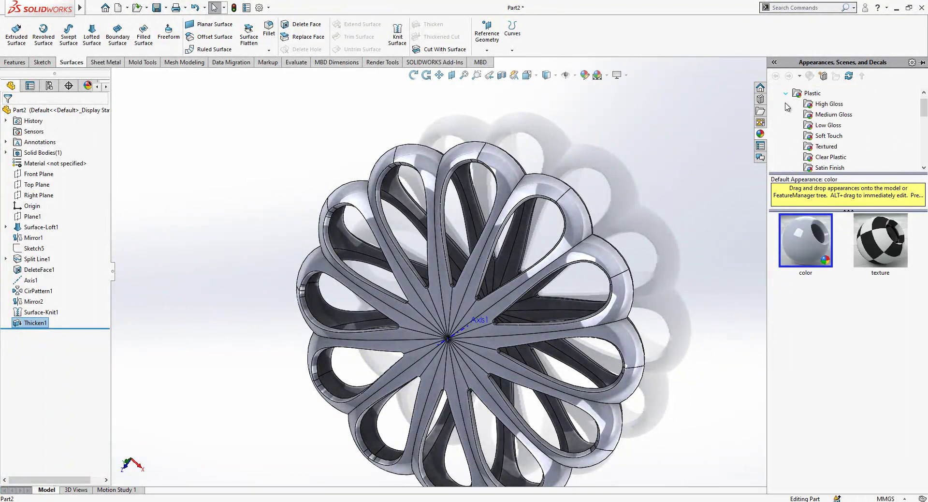
pyautogui.click(832, 114)
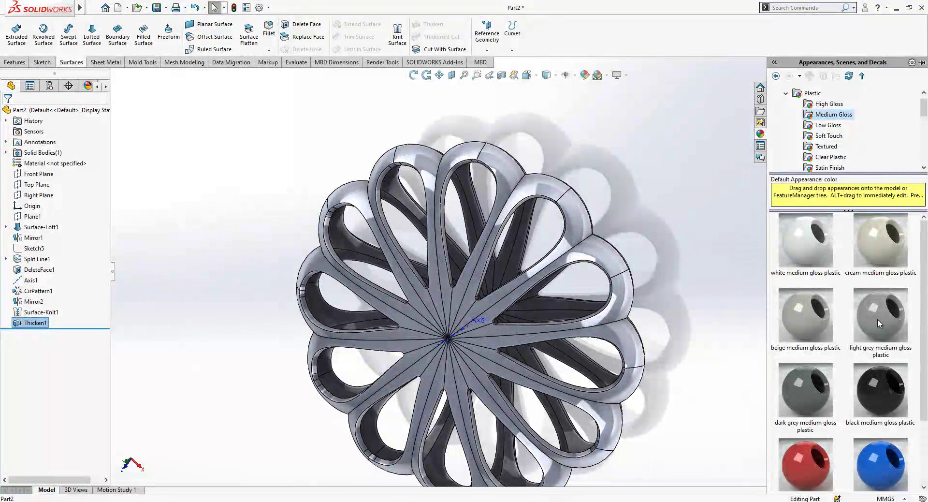
pyautogui.moveTo(841, 410); pyautogui.dragTo(563, 251)
pyautogui.click(582, 235)
# - Start a symmetric 0.25 mm constant-radius fillet with the outer edge of one petal's teardrop opening selected
pyautogui.moveTo(572, 202); pyautogui.dragTo(570, 138, button='middle')
pyautogui.click(531, 75)
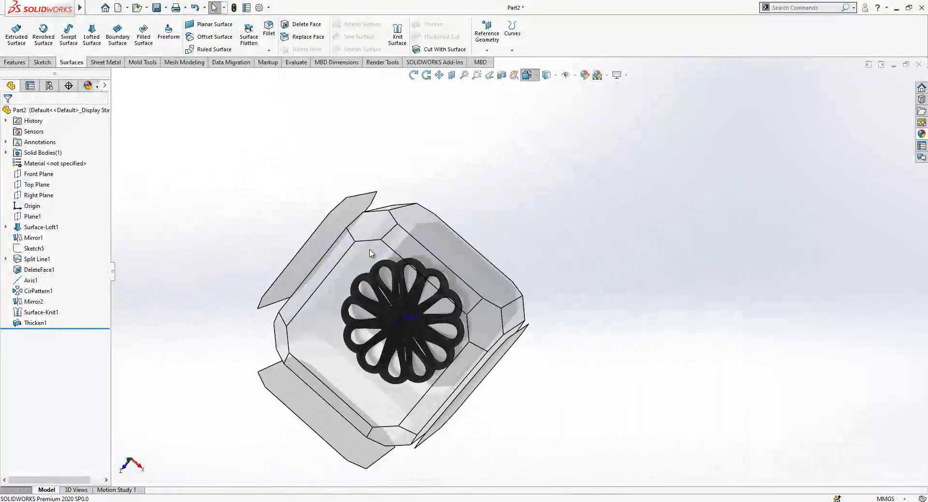
pyautogui.click(386, 250)
pyautogui.moveTo(387, 254); pyautogui.dragTo(508, 235, button='middle')
pyautogui.scroll(-3, 533, 188)
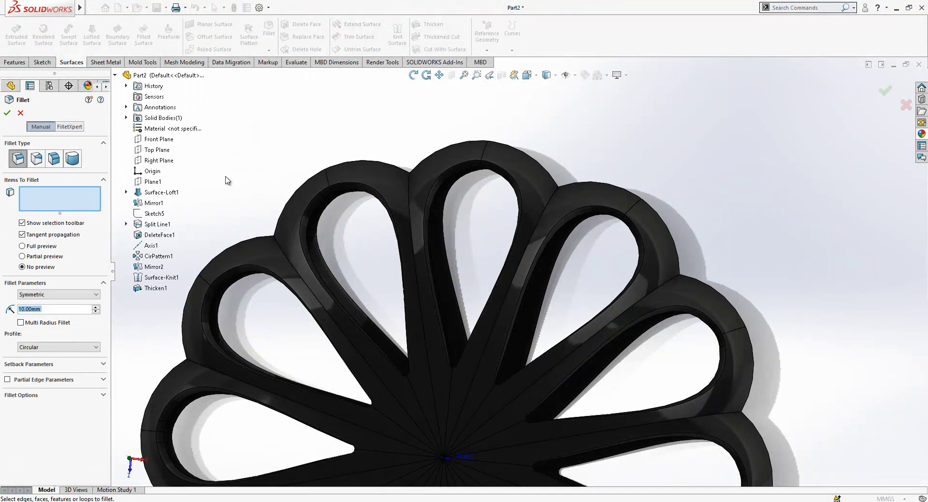
pyautogui.write('25')
pyautogui.press('Return')
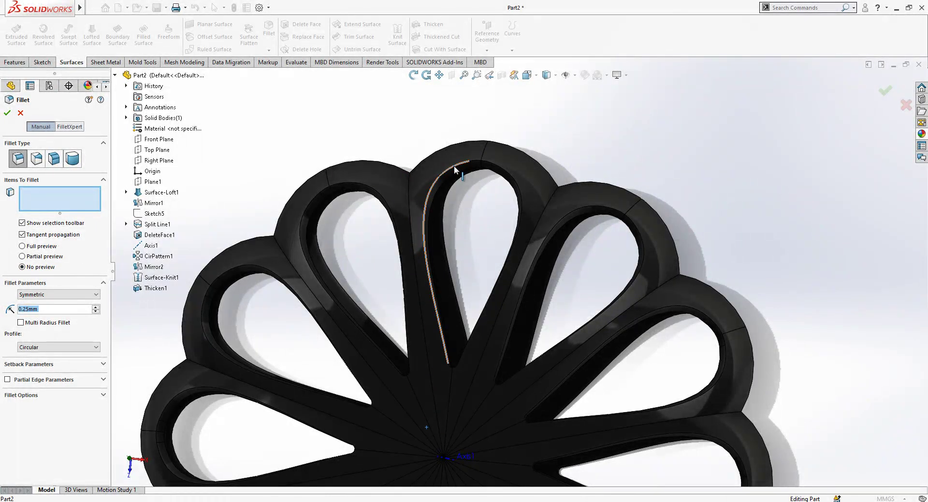
pyautogui.click(454, 165)
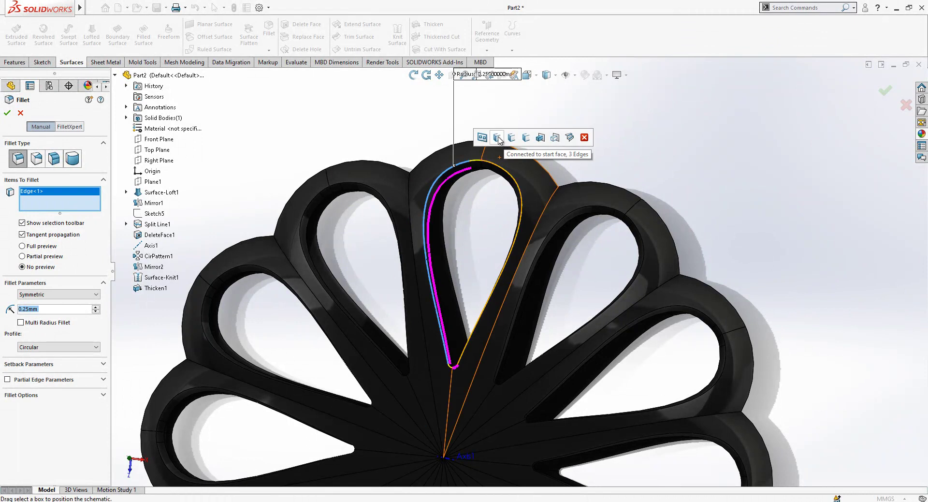
# - Add the inner edge of that opening and both opening edges of the two neighbouring petals to the fillet
pyautogui.scroll(2, 547, 245)
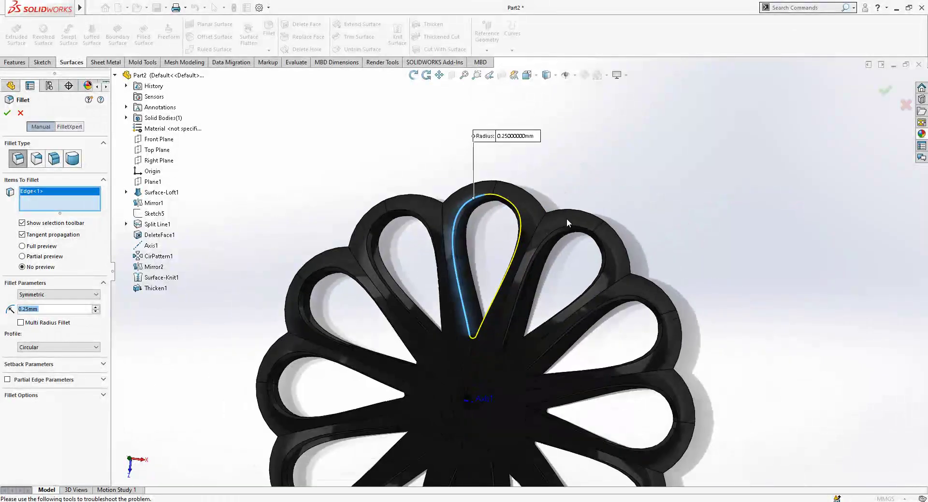
pyautogui.scroll(-2, 546, 247)
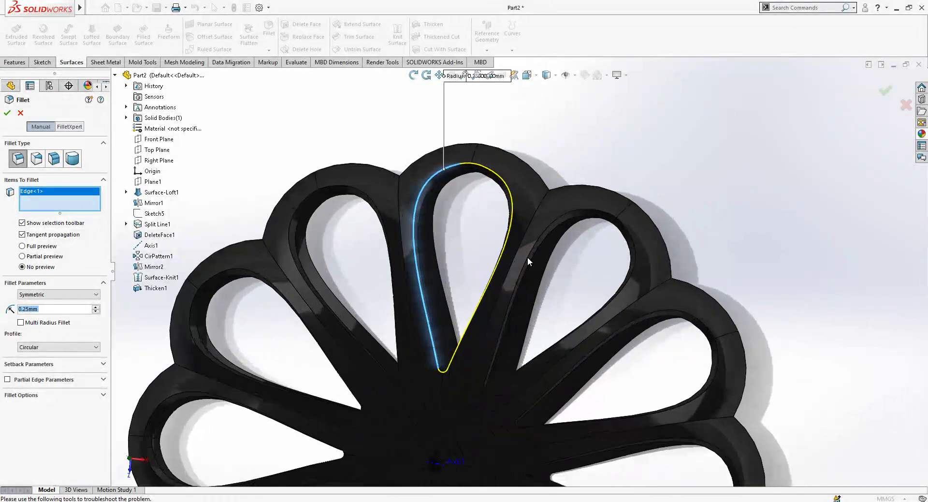
pyautogui.click(589, 219)
pyautogui.click(588, 219)
pyautogui.scroll(2, 541, 249)
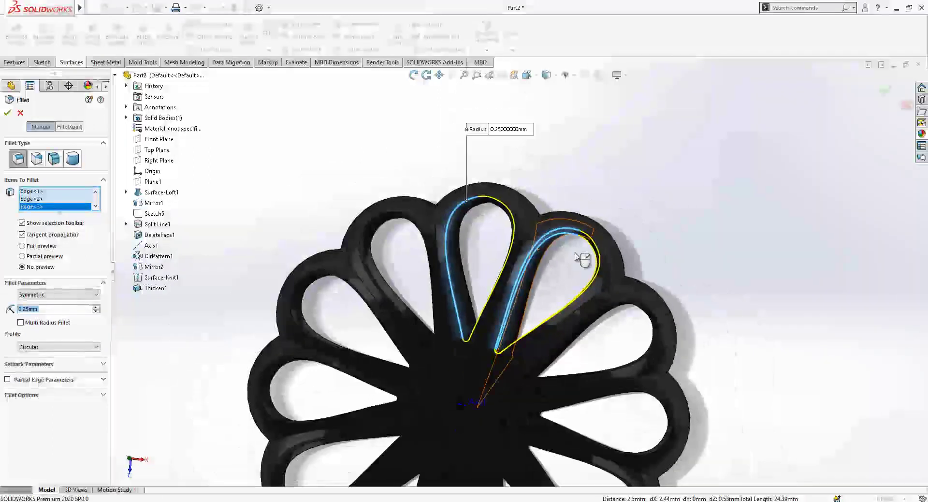
pyautogui.scroll(-5, 468, 198)
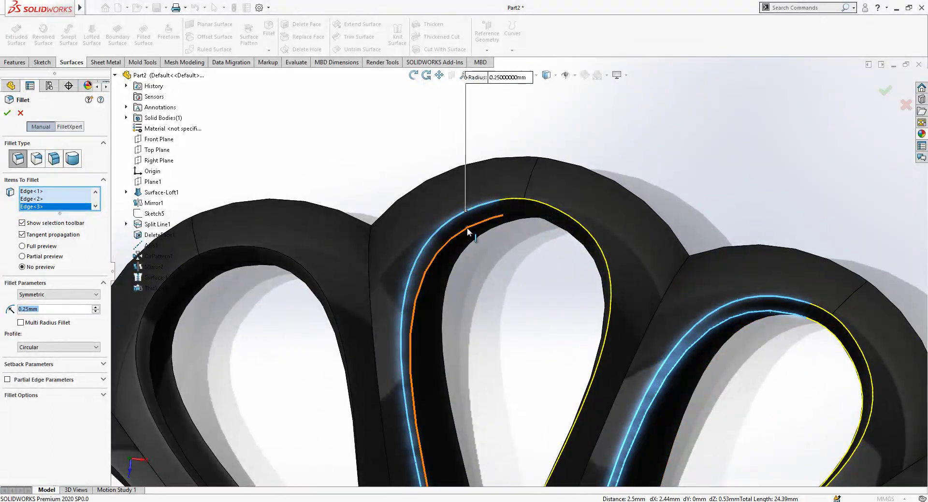
pyautogui.click(467, 227)
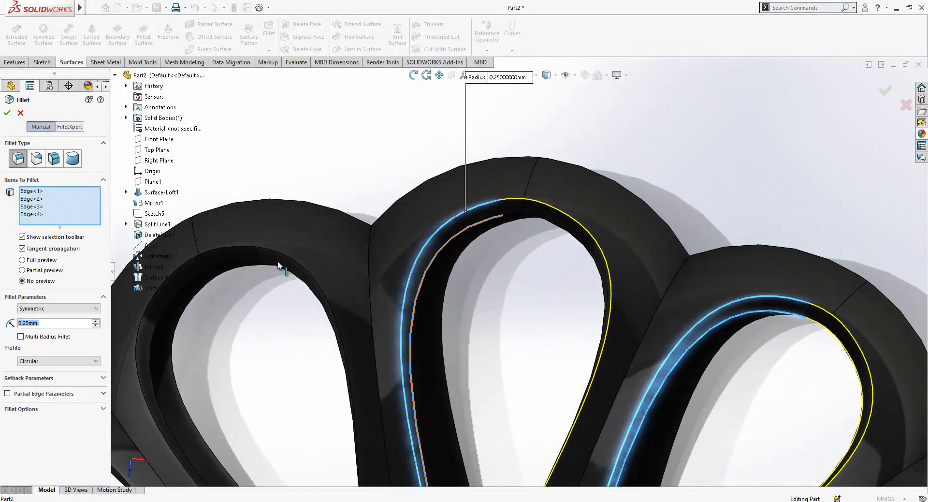
pyautogui.click(249, 251)
pyautogui.click(186, 285)
# - Add the outer and inner edges of the teardrop openings on the next two petals to the fillet
pyautogui.scroll(5, 561, 200)
pyautogui.scroll(5, 543, 290)
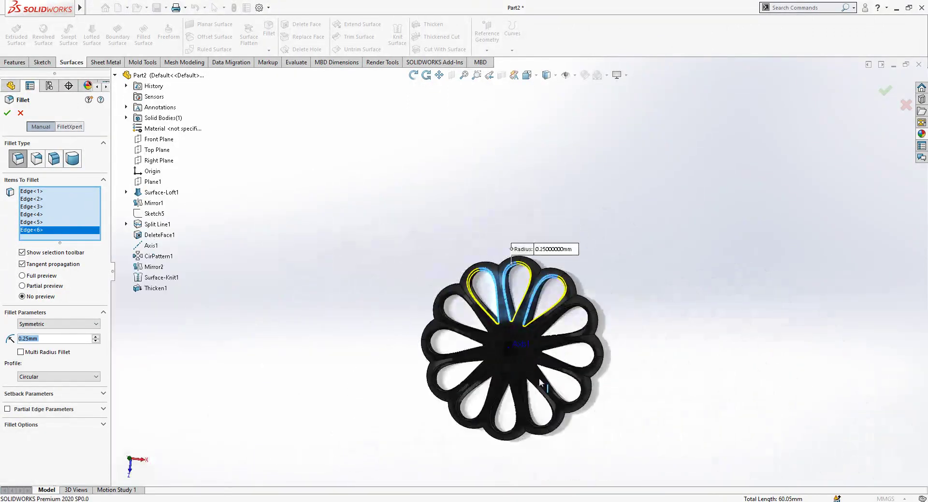
pyautogui.scroll(-4, 548, 367)
pyautogui.moveTo(562, 319); pyautogui.dragTo(576, 208, button='middle')
pyautogui.scroll(-4, 591, 193)
pyautogui.scroll(-3, 602, 217)
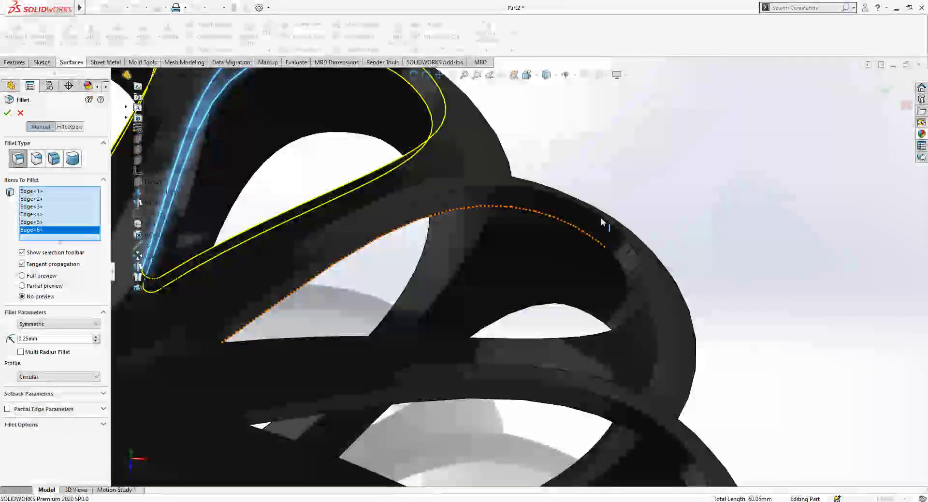
pyautogui.click(600, 216)
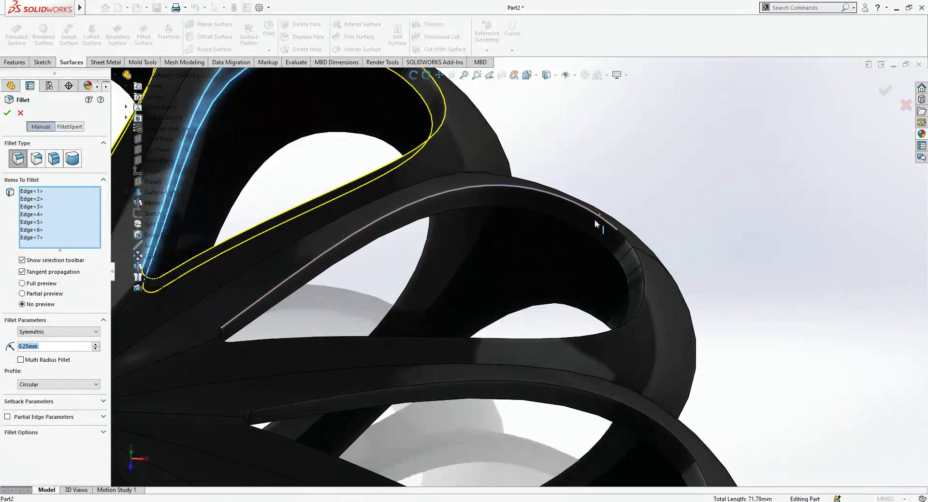
pyautogui.click(588, 234)
pyautogui.scroll(3, 594, 305)
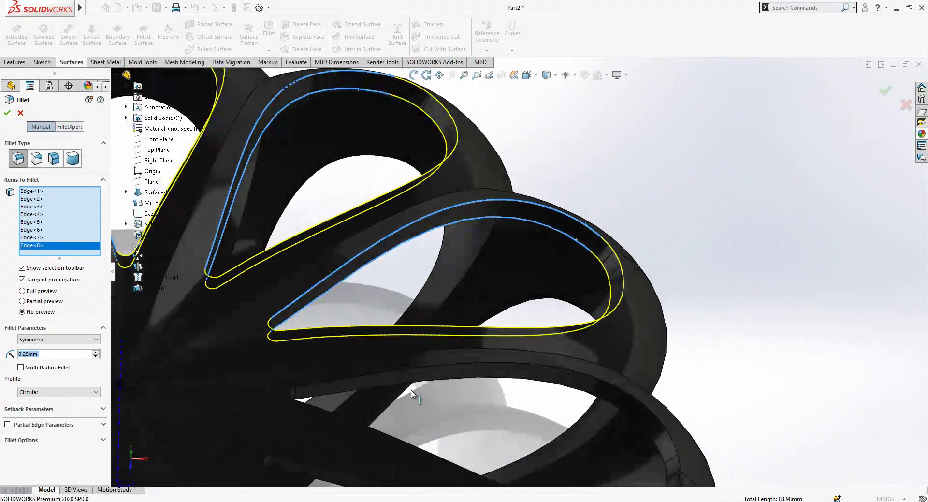
pyautogui.click(382, 376)
pyautogui.click(374, 385)
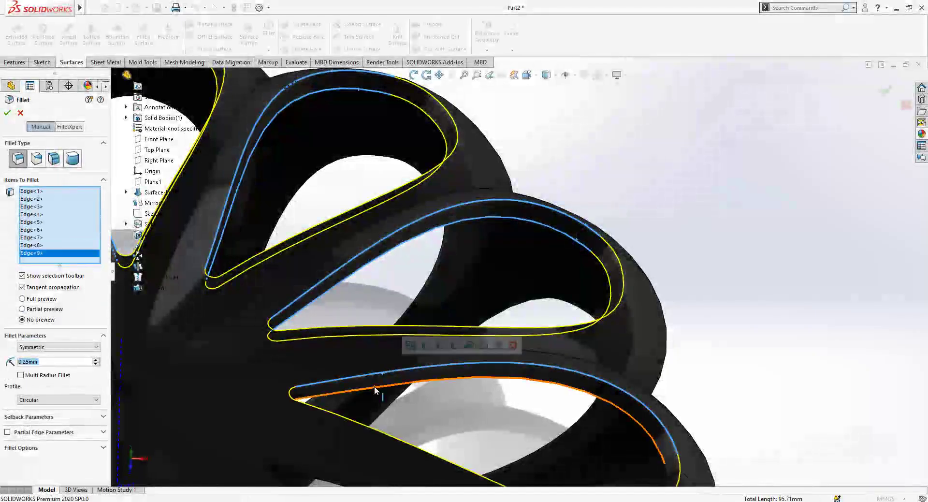
# - Add both opening edges of the following two petals around the ring to the fillet
pyautogui.scroll(5, 507, 379)
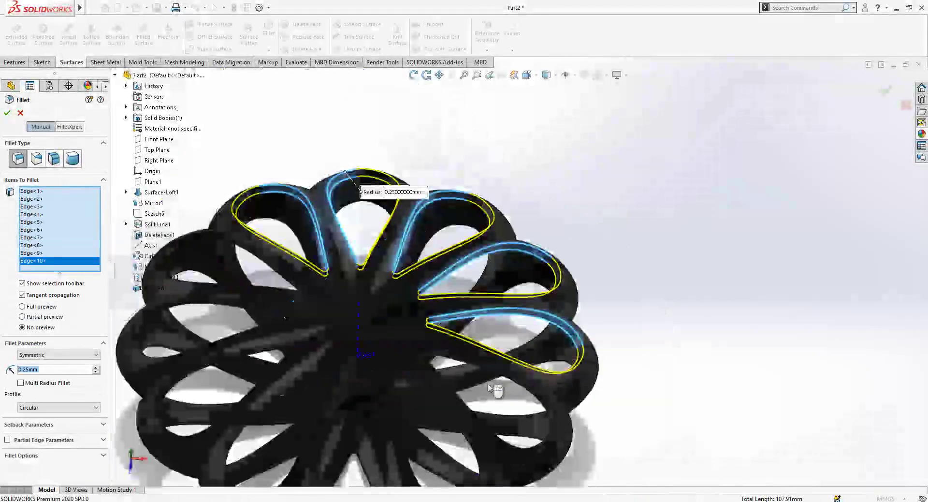
pyautogui.scroll(-5, 494, 386)
pyautogui.click(416, 296)
pyautogui.click(417, 299)
pyautogui.click(317, 357)
pyautogui.scroll(5, 369, 367)
pyautogui.scroll(-8, 372, 368)
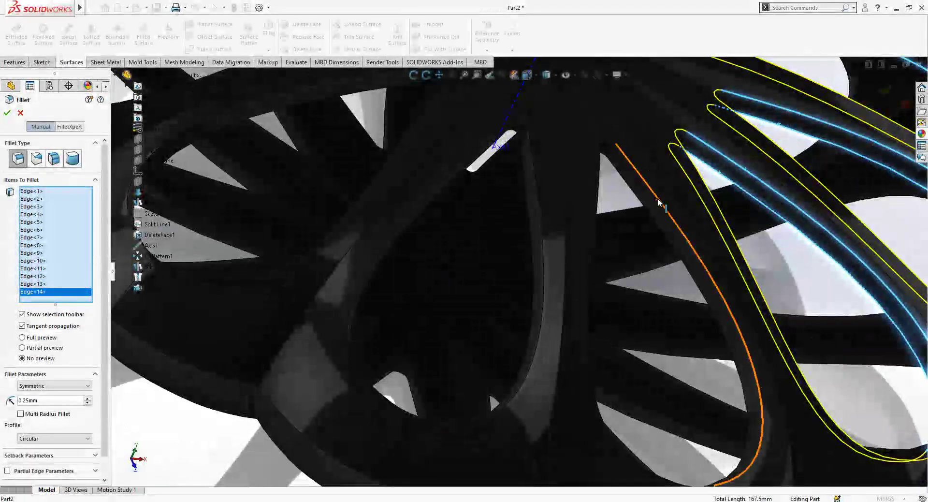
# - Add one edge and the inner wall face of the next petal opening, plus the neighbouring opening's inner wall face, to the fillet
pyautogui.click(659, 200)
pyautogui.click(640, 198)
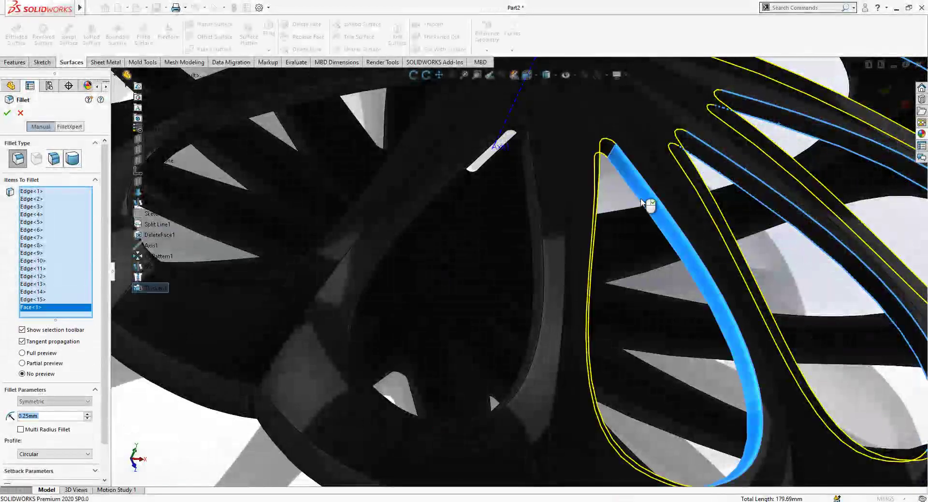
pyautogui.click(530, 174)
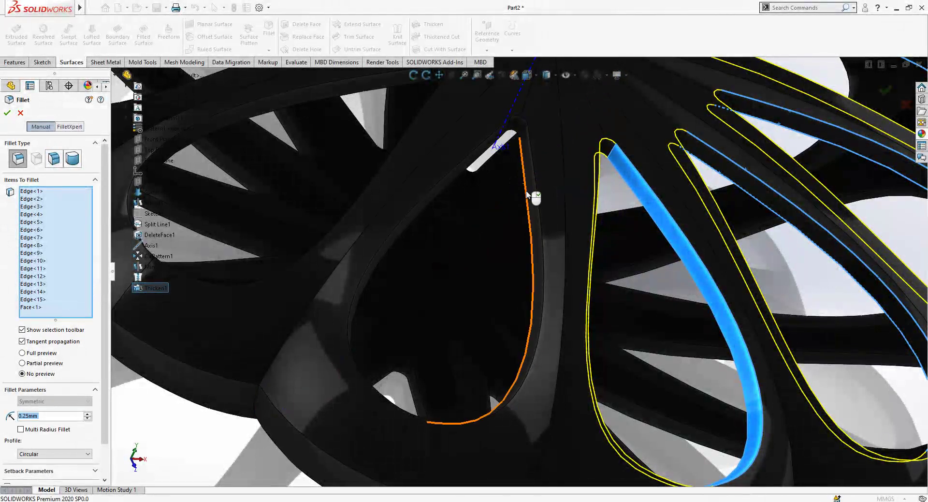
pyautogui.click(535, 202)
# - Add the inner wall faces of the three remaining petal openings and apply the 0.25 mm fillet
pyautogui.scroll(5, 536, 214)
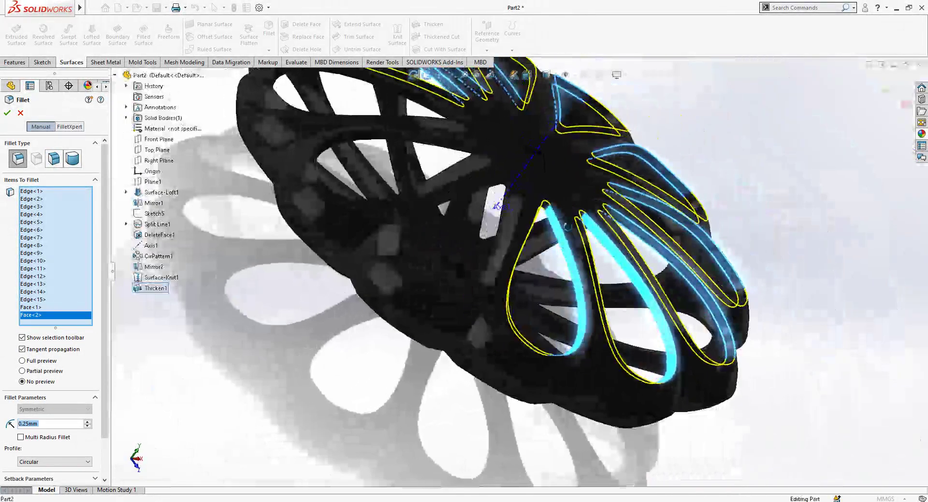
pyautogui.scroll(-5, 512, 223)
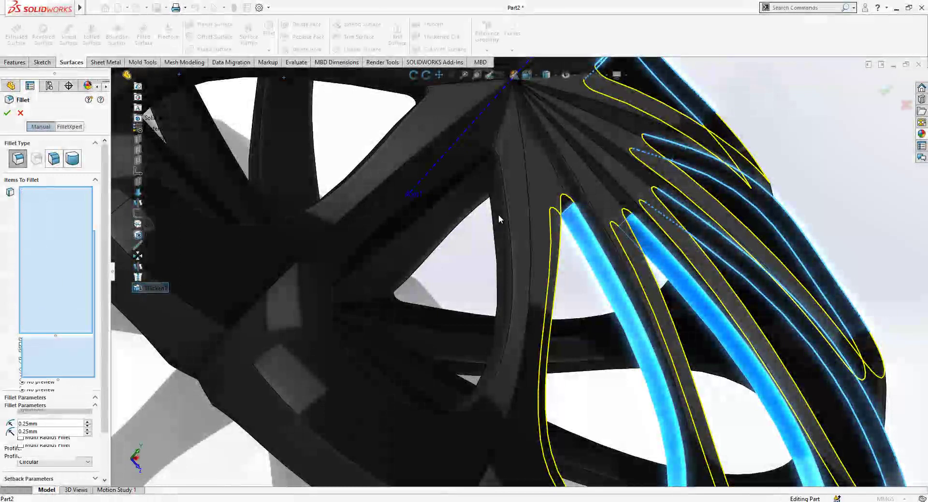
pyautogui.scroll(6, 503, 215)
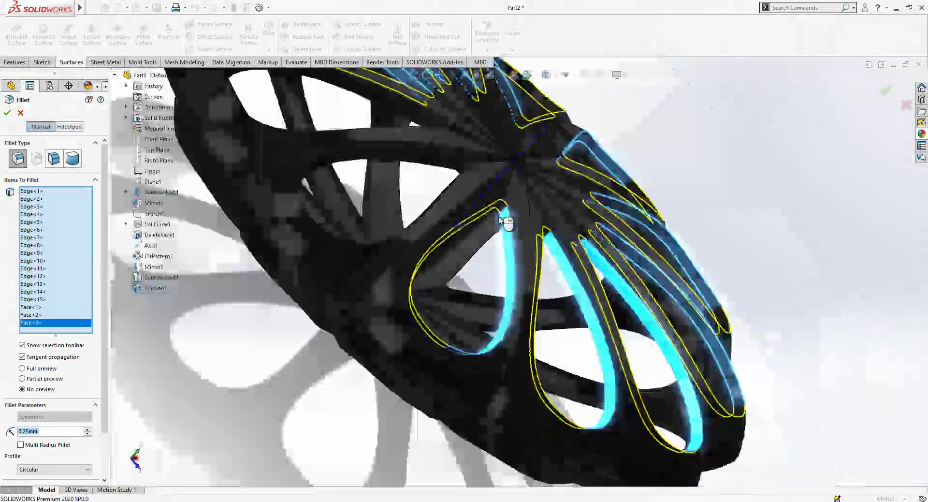
pyautogui.scroll(-5, 457, 179)
pyautogui.click(460, 176)
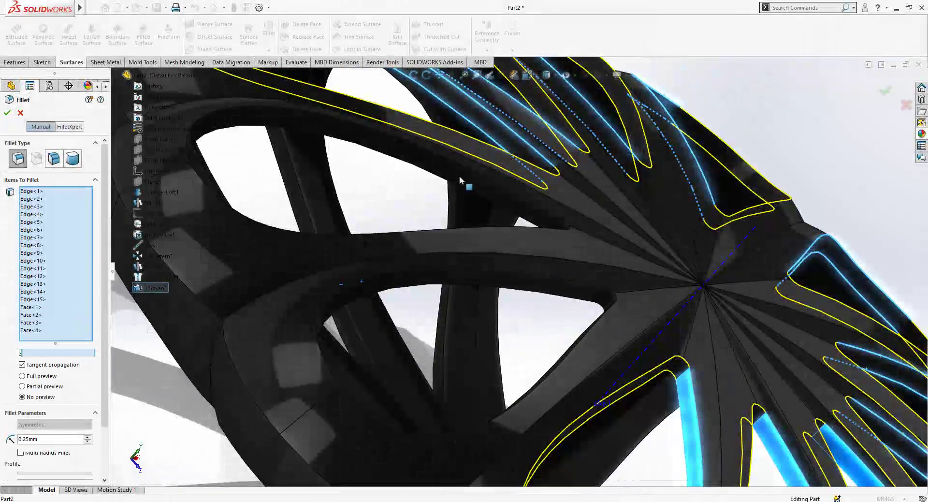
pyautogui.click(522, 277)
pyautogui.scroll(5, 522, 279)
pyautogui.moveTo(546, 292); pyautogui.dragTo(504, 306, button='middle')
pyautogui.scroll(-3, 508, 298)
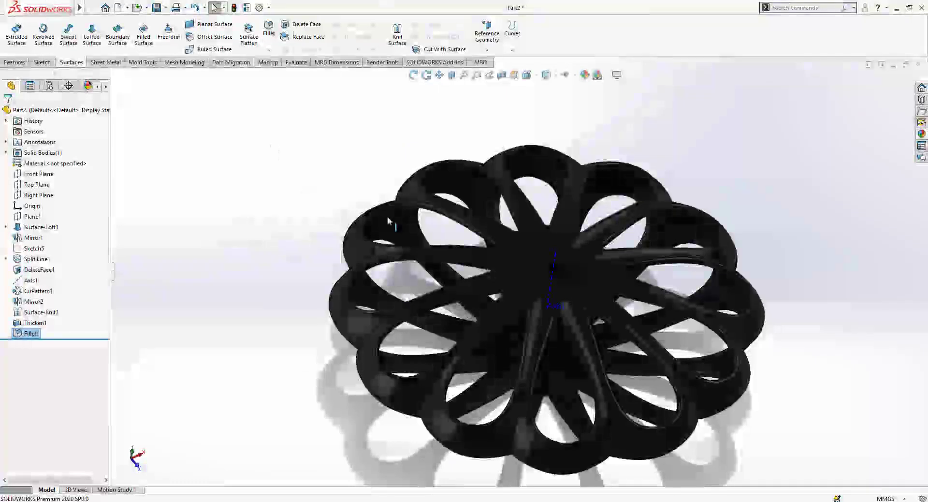
# - Cut the filleted body with the Top Plane, keeping the upper half of the ear ring
pyautogui.scroll(-5, 397, 249)
pyautogui.moveTo(358, 353)
pyautogui.mouseDown(button='middle')
pyautogui.moveTo(298, 334)
pyautogui.moveTo(364, 366)
pyautogui.mouseUp(button='middle')
pyautogui.scroll(6, 471, 189)
pyautogui.moveTo(625, 300); pyautogui.dragTo(601, 256, button='middle')
pyautogui.click(42, 186)
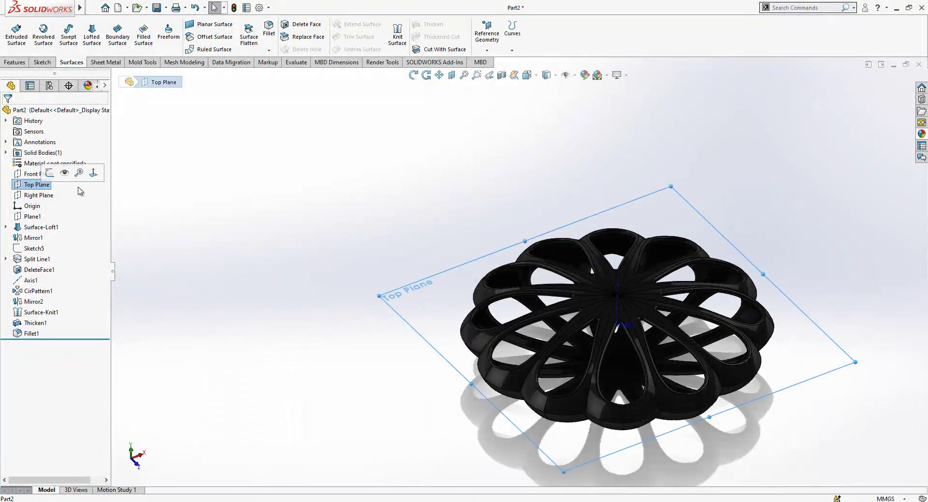
pyautogui.click(439, 49)
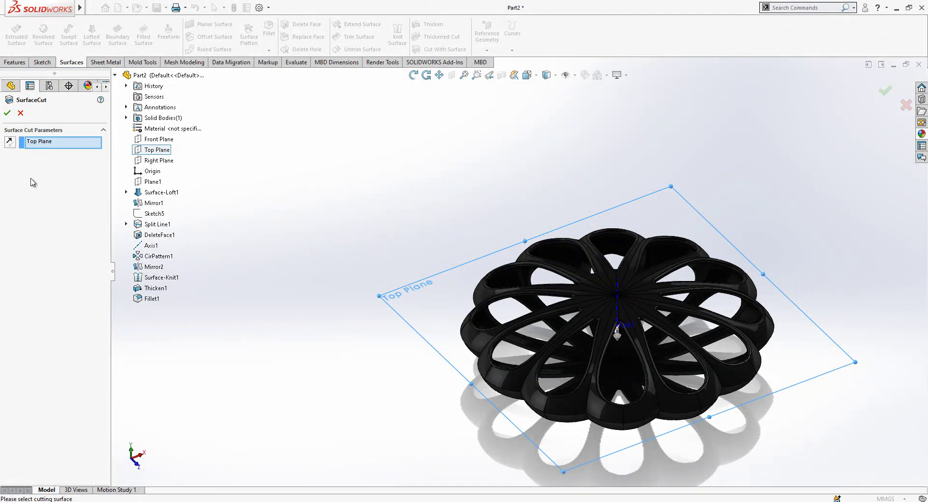
pyautogui.click(8, 114)
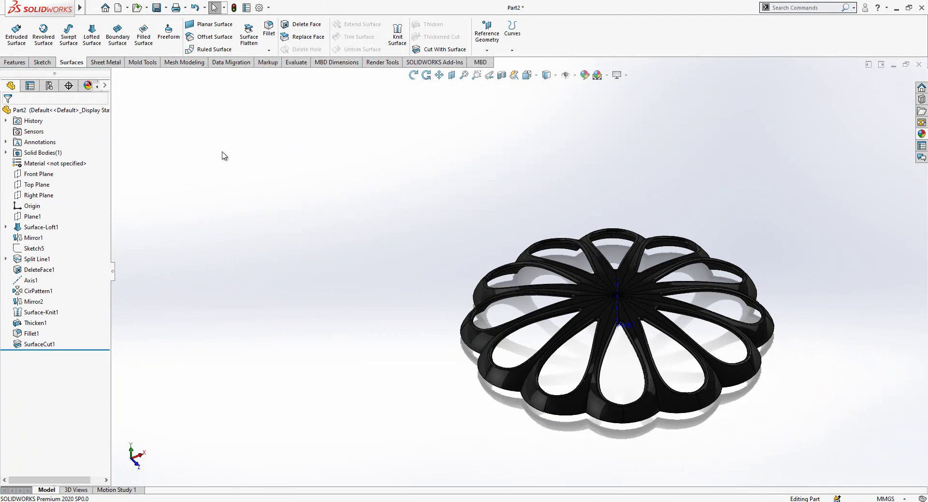
# - Mirror the remaining half body about the Top Plane with Merge solids enabled
pyautogui.click(42, 187)
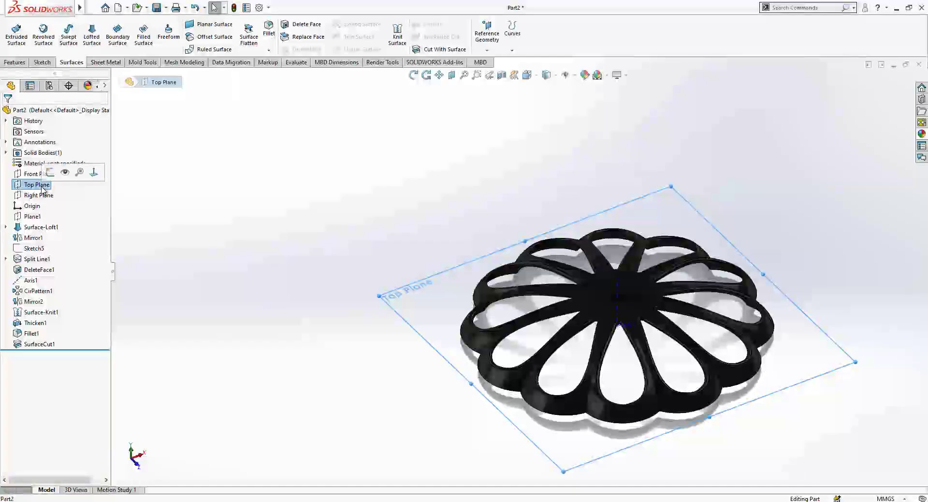
pyautogui.click(15, 62)
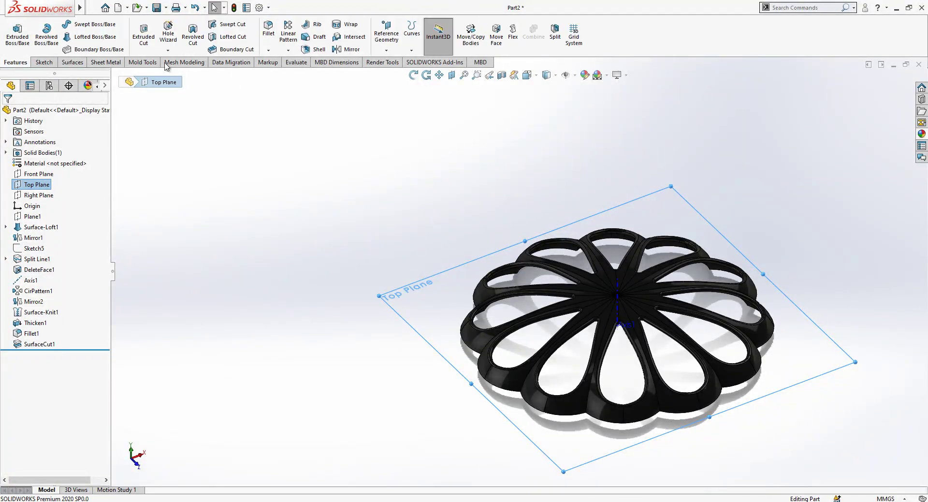
pyautogui.click(335, 49)
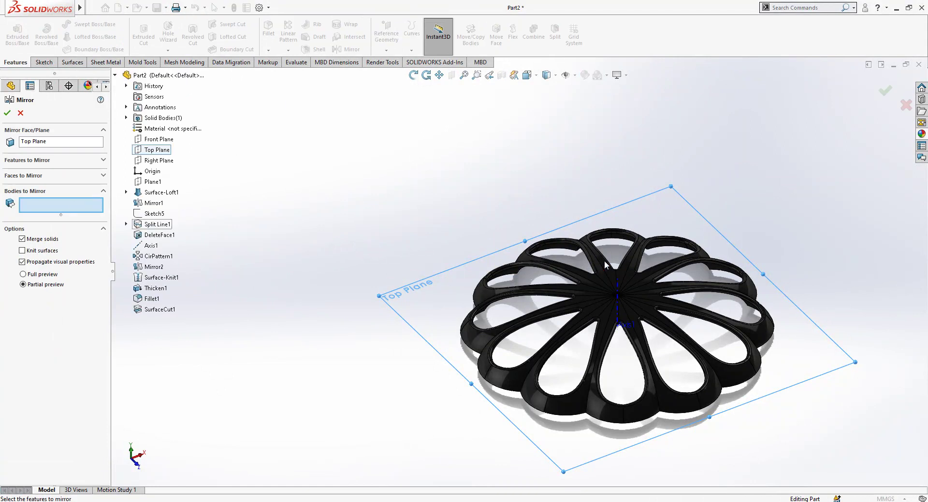
pyautogui.click(604, 279)
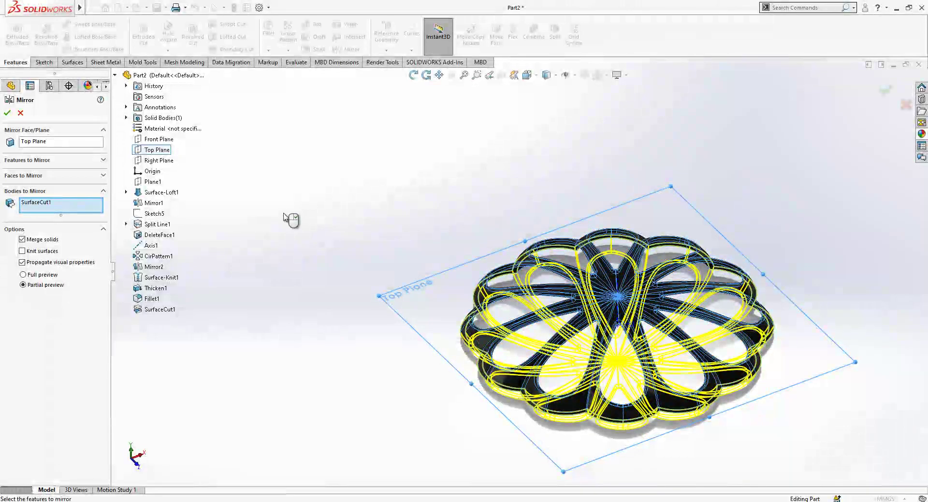
pyautogui.click(6, 113)
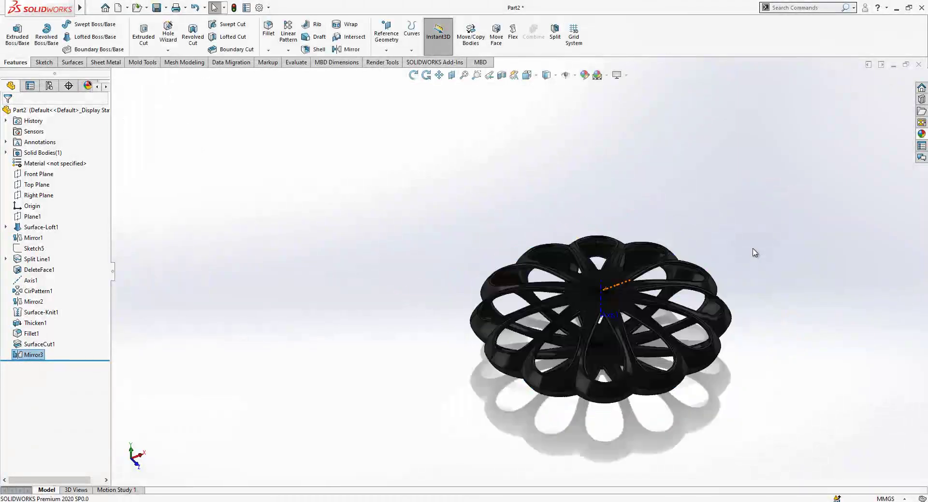
# - Start a symmetric 0.25 mm fillet with the outer rim edges of four adjacent petals selected
pyautogui.scroll(-6, 715, 367)
pyautogui.moveTo(571, 238); pyautogui.dragTo(599, 235, button='middle')
pyautogui.scroll(6, 599, 235)
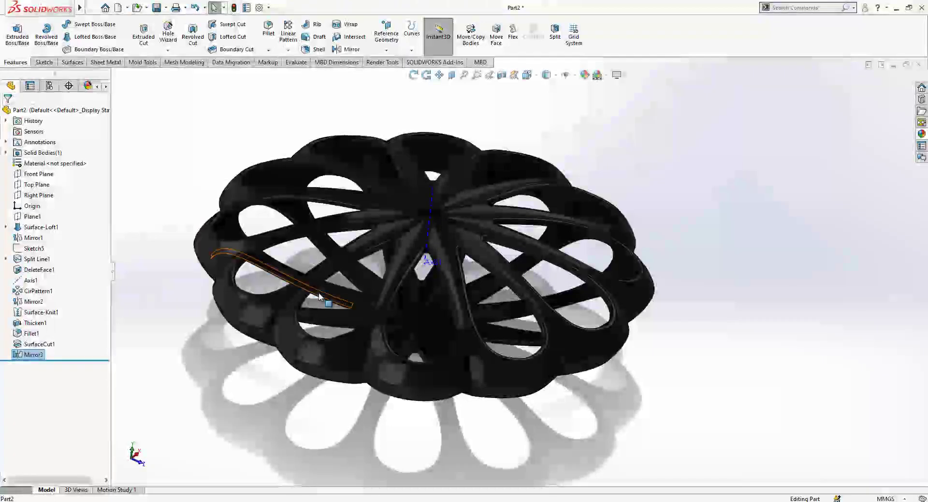
pyautogui.click(268, 30)
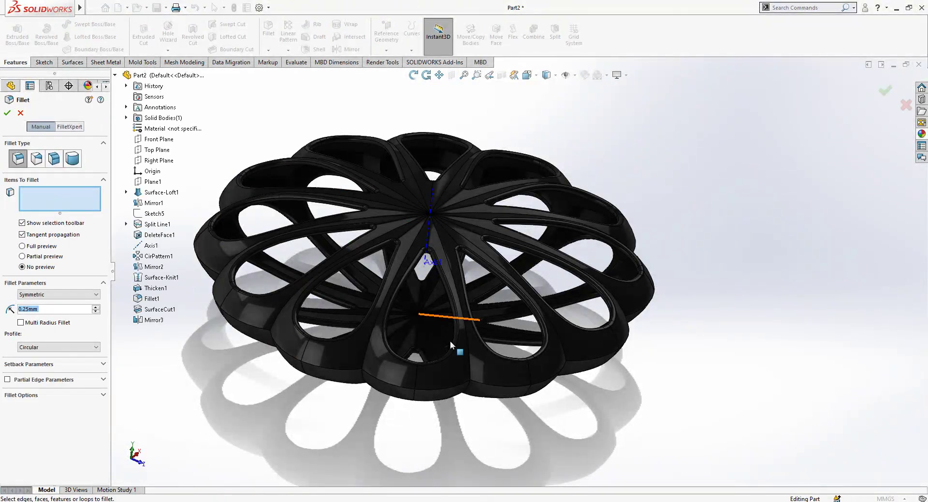
pyautogui.click(400, 391)
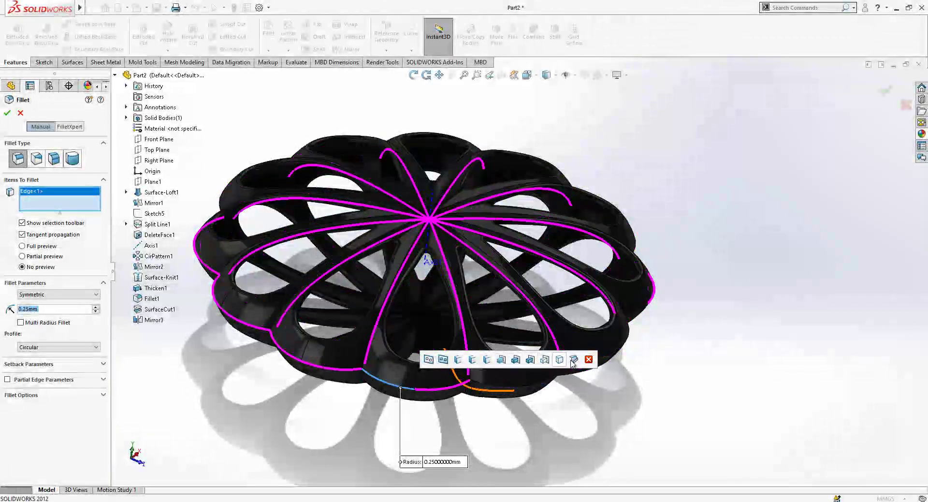
pyautogui.scroll(-5, 440, 369)
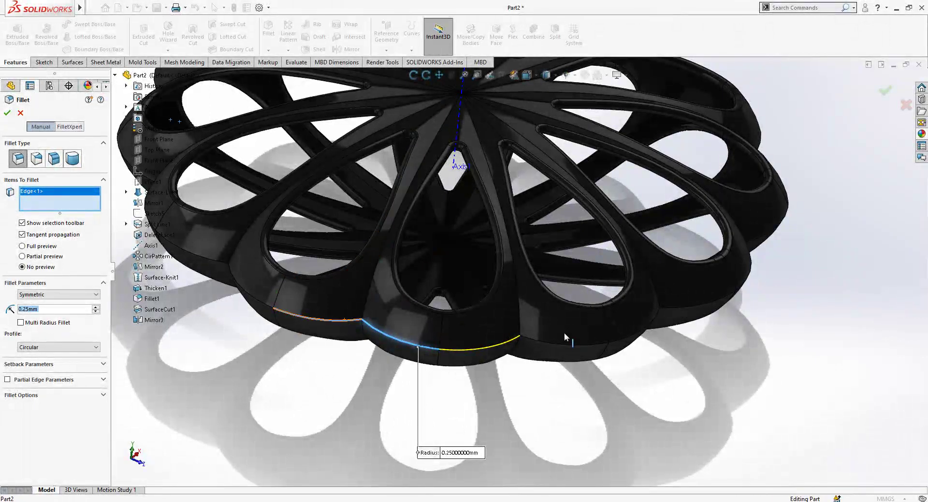
pyautogui.click(568, 345)
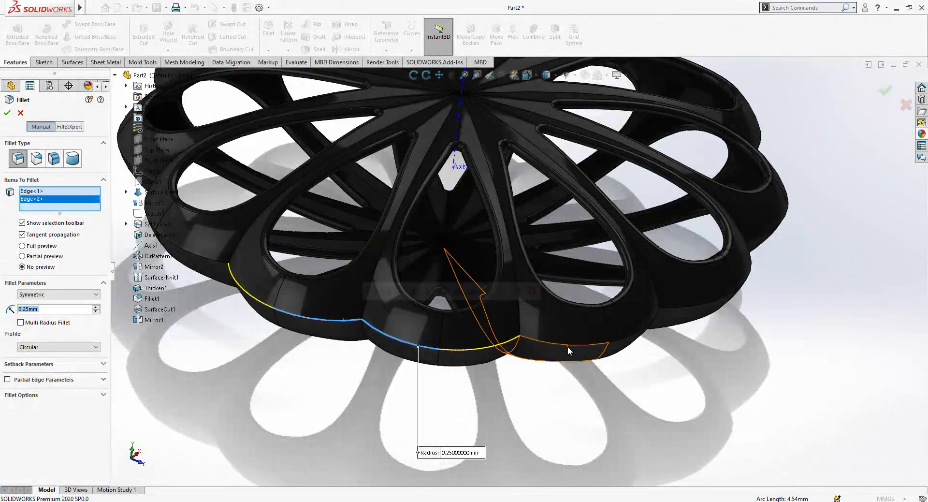
pyautogui.click(700, 305)
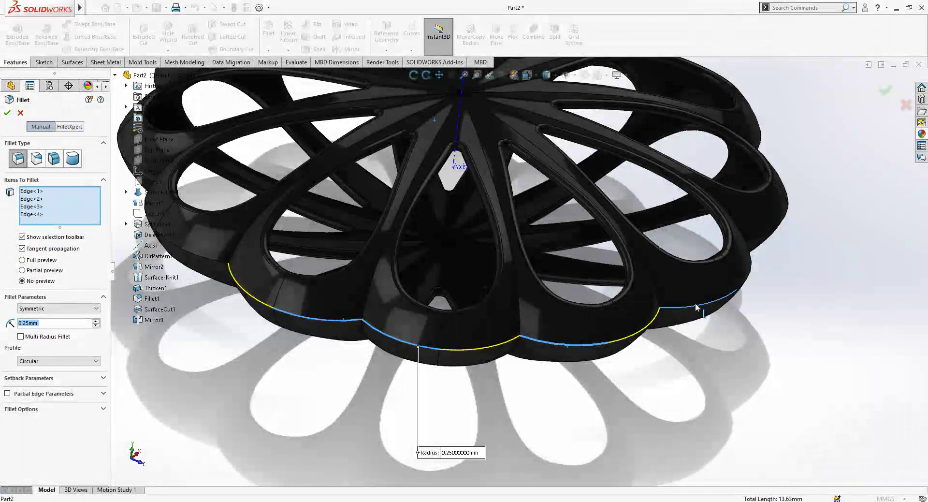
# - Add the outer rim edges of the next four petals around the ring to the fillet
pyautogui.moveTo(632, 311); pyautogui.dragTo(634, 253, button='middle')
pyautogui.click(629, 250)
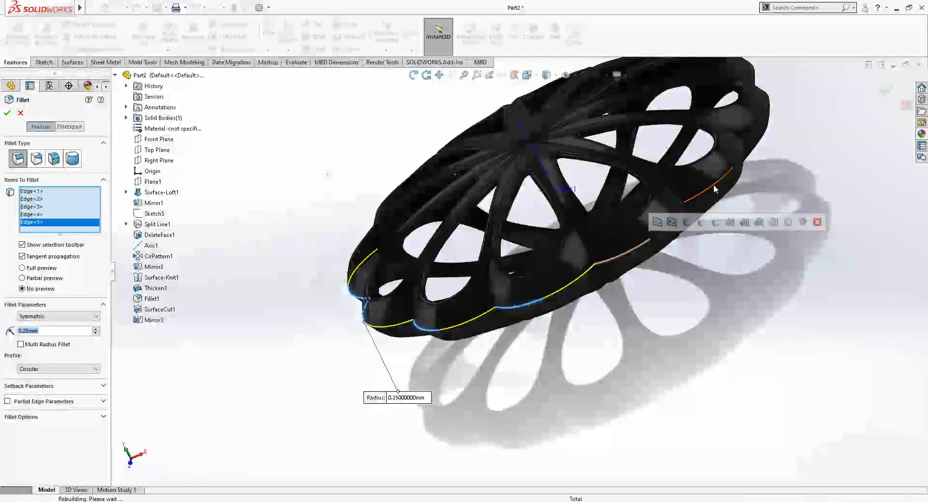
pyautogui.moveTo(607, 283); pyautogui.dragTo(610, 222, button='middle')
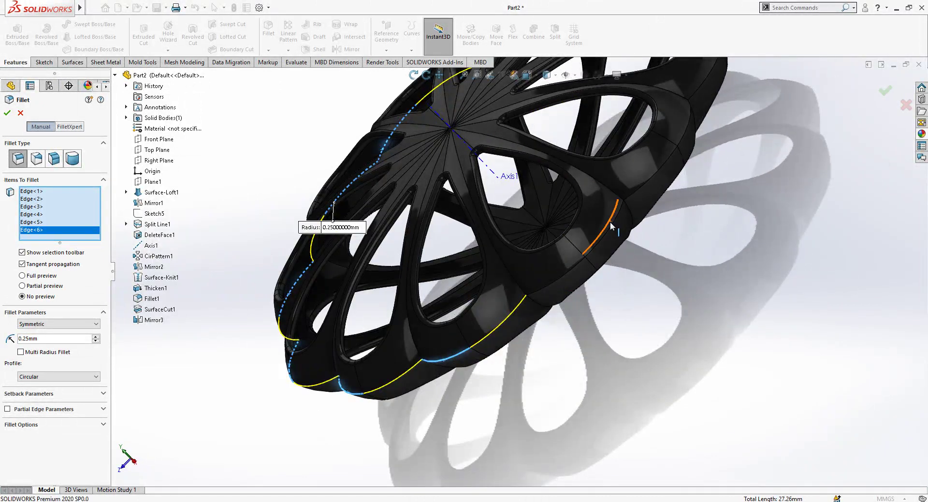
pyautogui.click(611, 222)
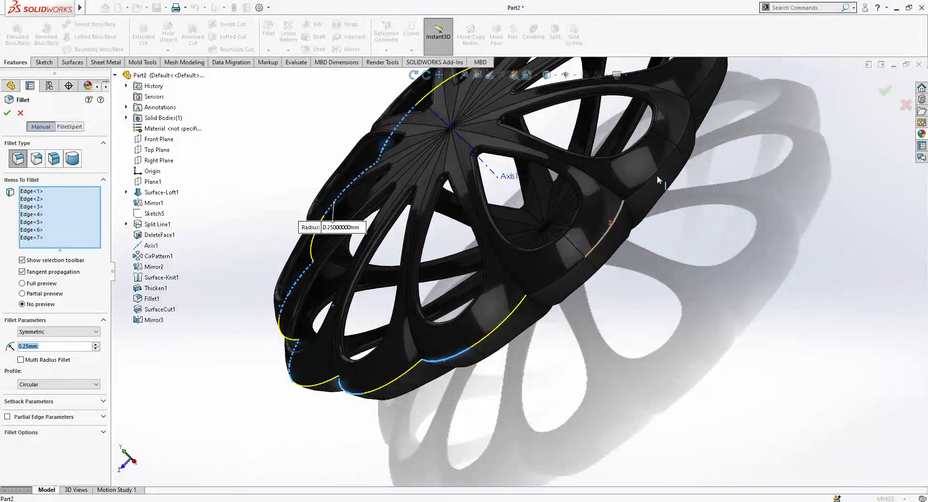
pyautogui.click(657, 169)
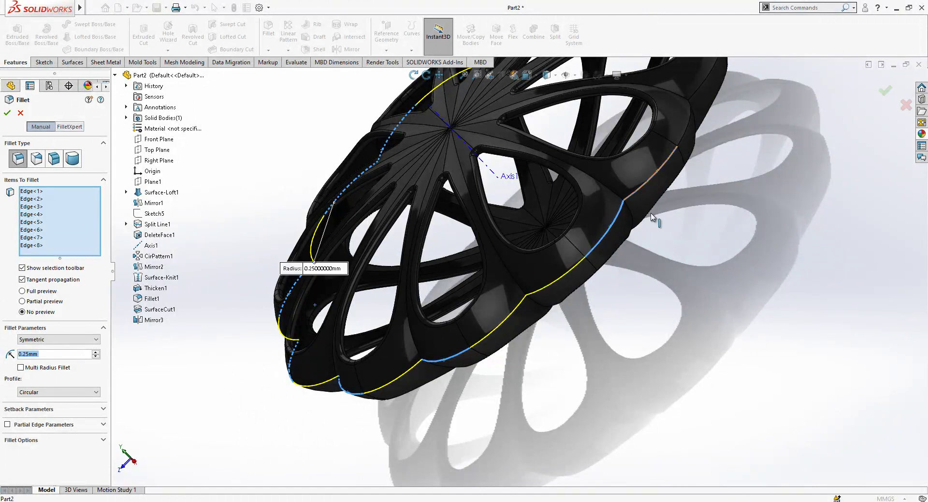
# - Add the outer rim edges of the remaining four petals to the 0.25 mm fillet and apply it
pyautogui.scroll(4, 672, 217)
pyautogui.scroll(-6, 568, 202)
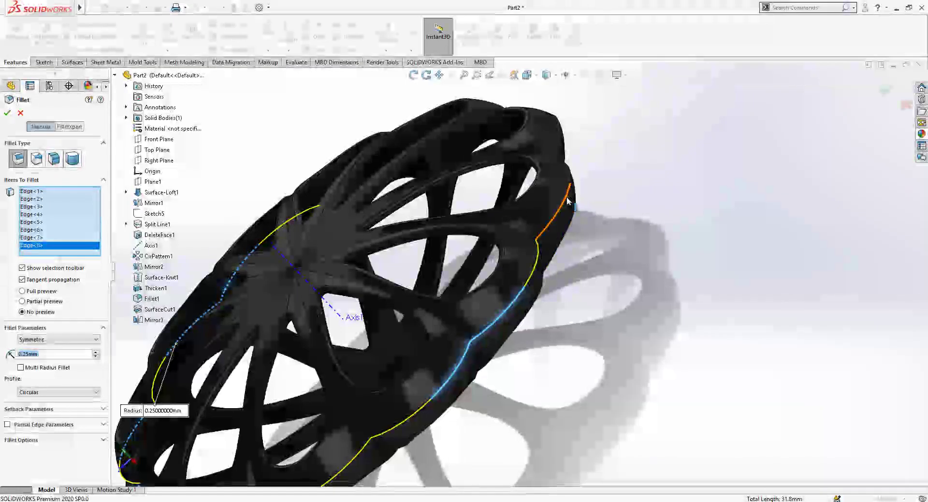
pyautogui.click(568, 203)
pyautogui.moveTo(604, 264); pyautogui.dragTo(594, 362, button='middle')
pyautogui.scroll(-5, 446, 131)
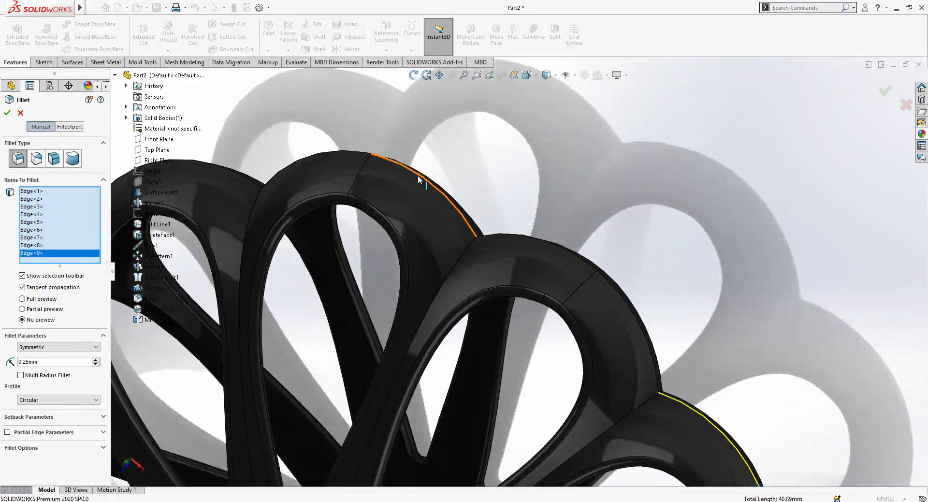
pyautogui.click(423, 179)
pyautogui.click(547, 244)
pyautogui.scroll(3, 649, 255)
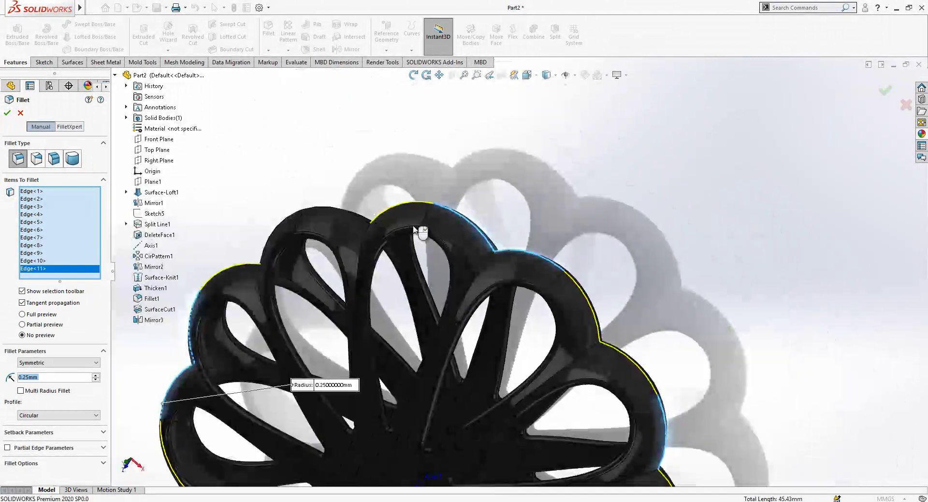
pyautogui.scroll(-4, 358, 216)
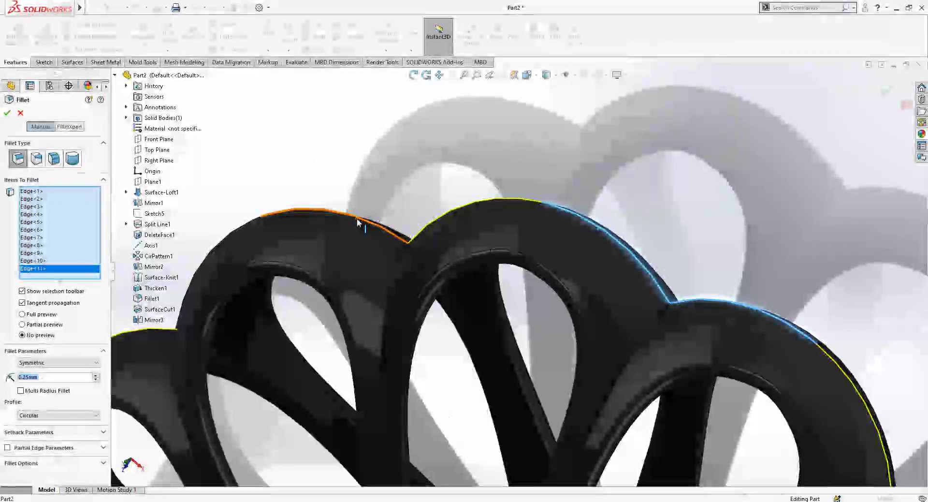
pyautogui.click(356, 218)
pyautogui.scroll(5, 662, 213)
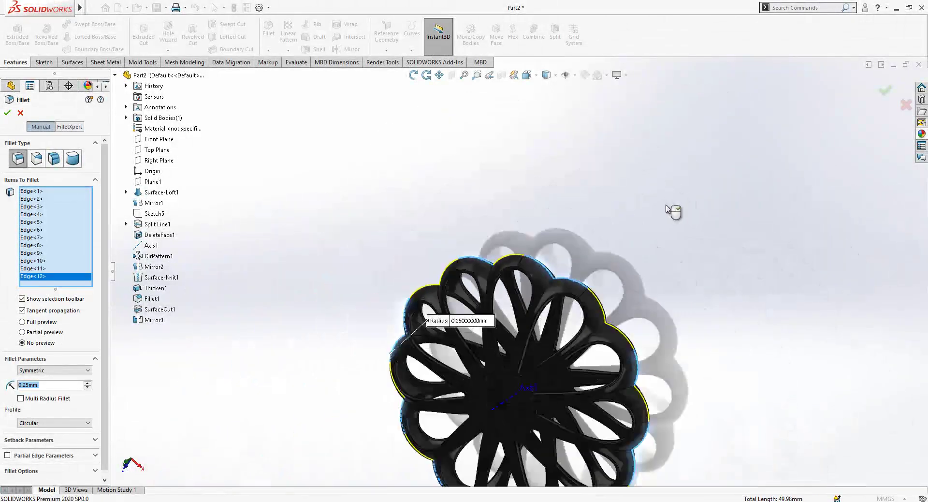
pyautogui.moveTo(665, 224); pyautogui.dragTo(605, 257, button='middle')
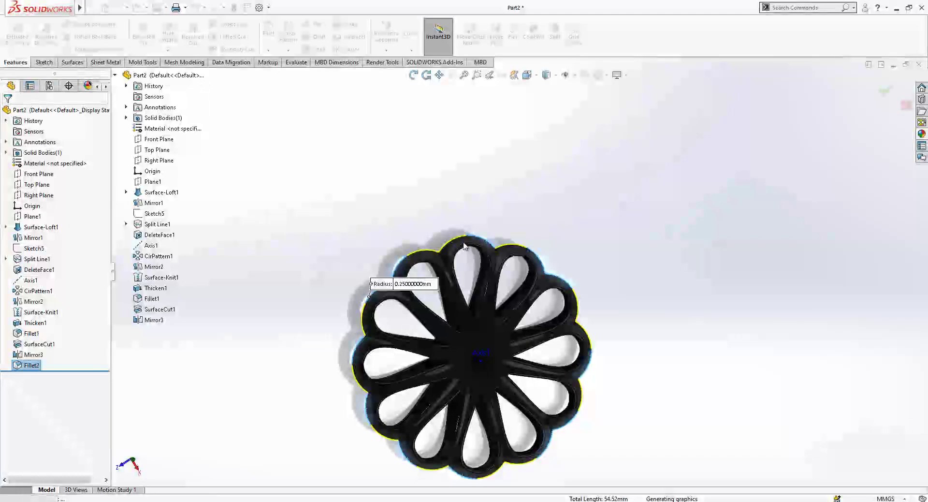
# - Edit the outer rim fillet feature and set its radius to 0.5 mm
pyautogui.scroll(-6, 462, 265)
pyautogui.moveTo(445, 206); pyautogui.dragTo(416, 333, button='middle')
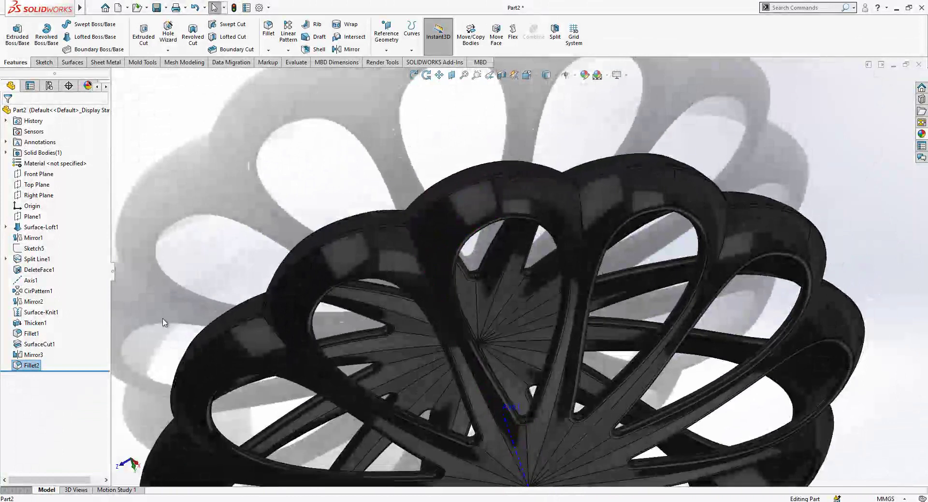
pyautogui.rightClick(47, 363)
pyautogui.click(46, 279)
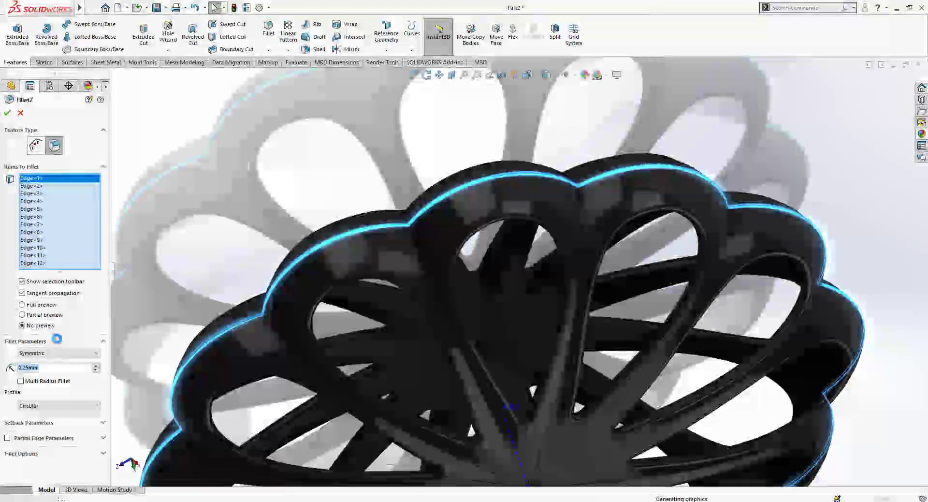
pyautogui.write('0.5')
pyautogui.press('Return')
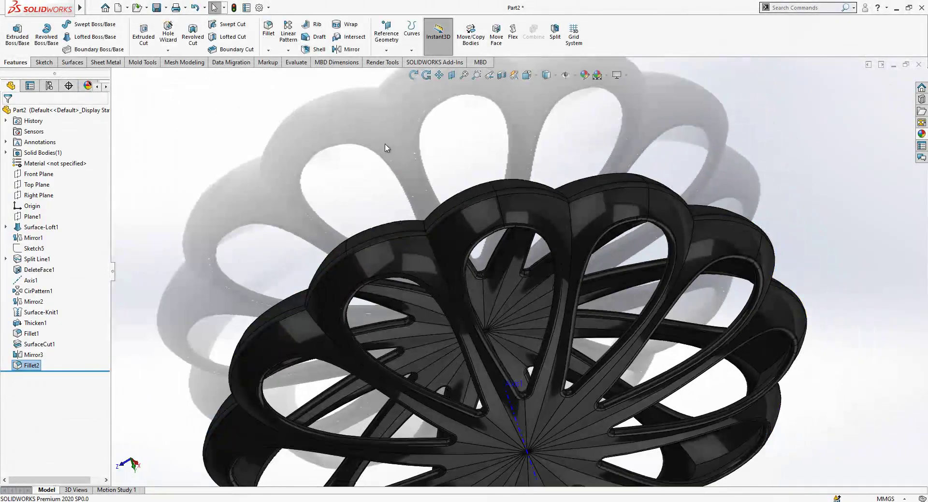
# - Orient the model to the top view and open a new sketch on the Top Plane
pyautogui.scroll(5, 506, 208)
pyautogui.moveTo(601, 265); pyautogui.dragTo(542, 168, button='middle')
pyautogui.click(527, 75)
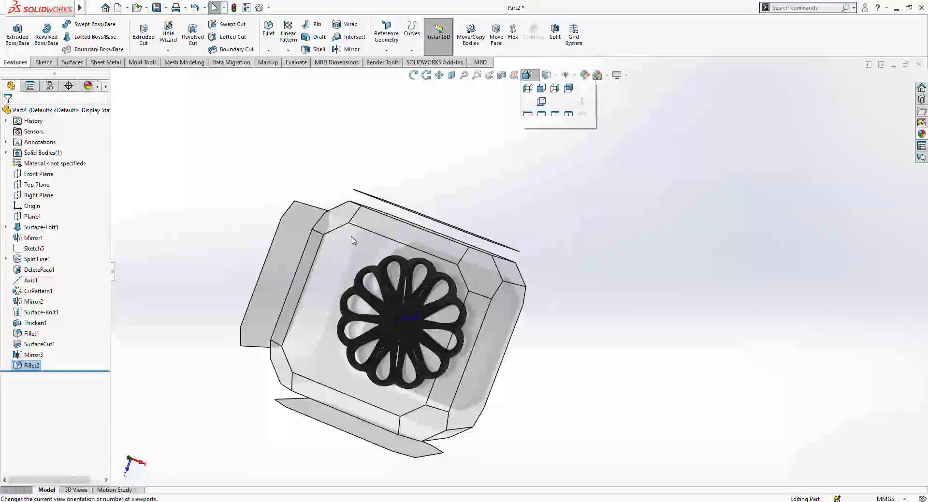
pyautogui.click(352, 236)
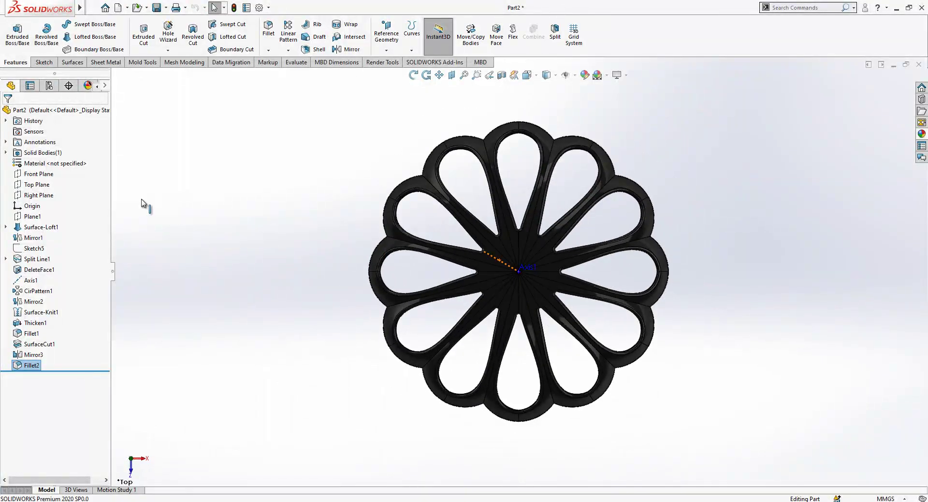
pyautogui.click(38, 184)
pyautogui.click(44, 167)
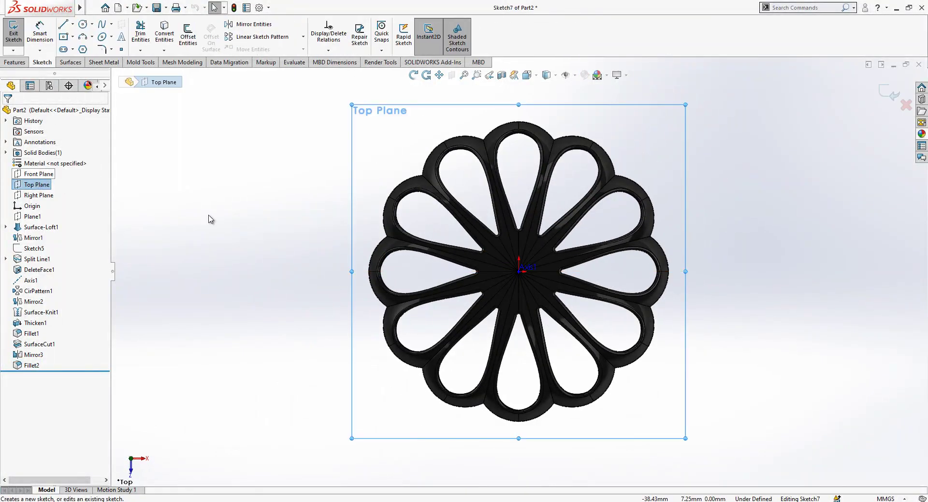
pyautogui.click(82, 24)
pyautogui.scroll(-3, 367, 271)
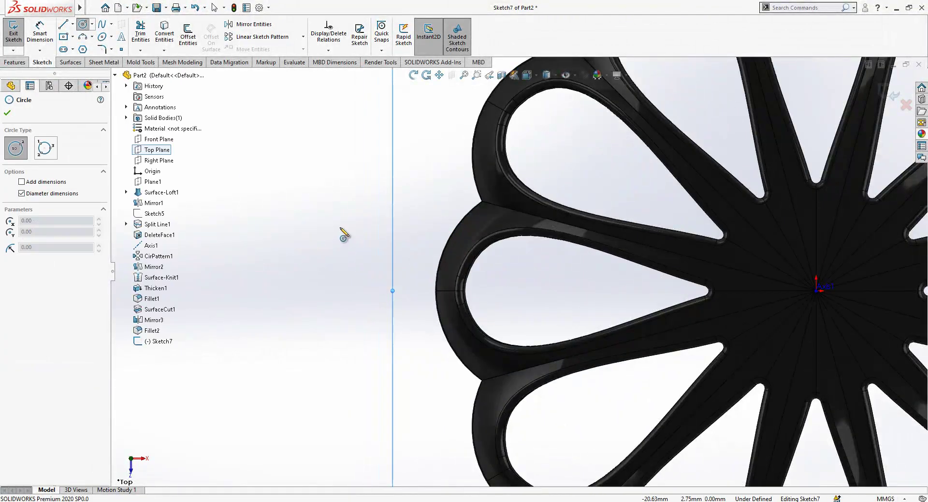
pyautogui.press('f')
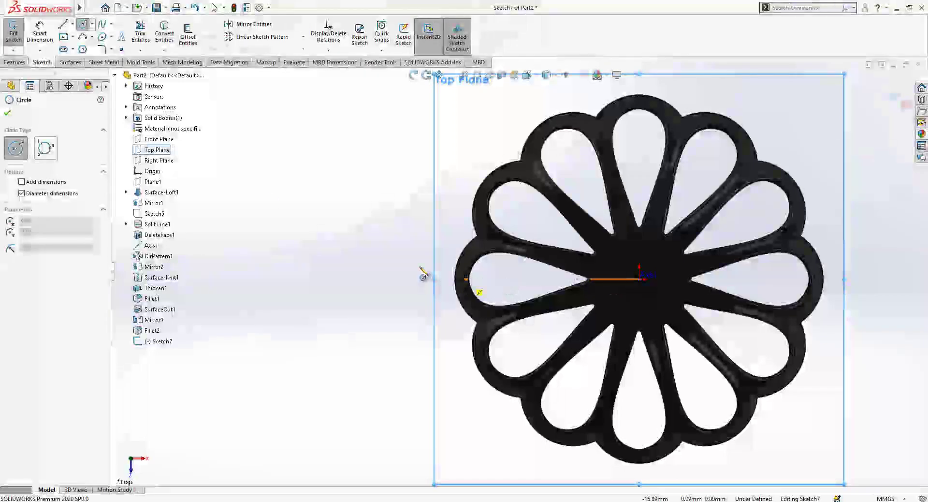
# - Sketch a horizontal line about 20 mm long from the origin outward past the petal on the negative X side and make it construction geometry
pyautogui.press('l')
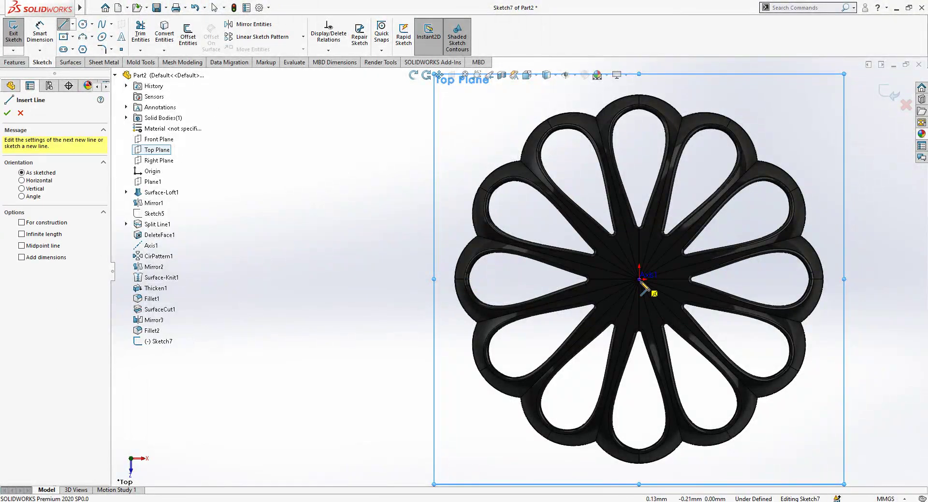
pyautogui.click(639, 279)
pyautogui.scroll(-2, 416, 280)
pyautogui.click(412, 280)
pyautogui.press('Escape')
pyautogui.click(437, 280)
pyautogui.click(476, 251)
pyautogui.scroll(-2, 465, 244)
# - Sketch a circle about 4.46 mm in diameter centred on the outer endpoint of the construction line
pyautogui.click(83, 25)
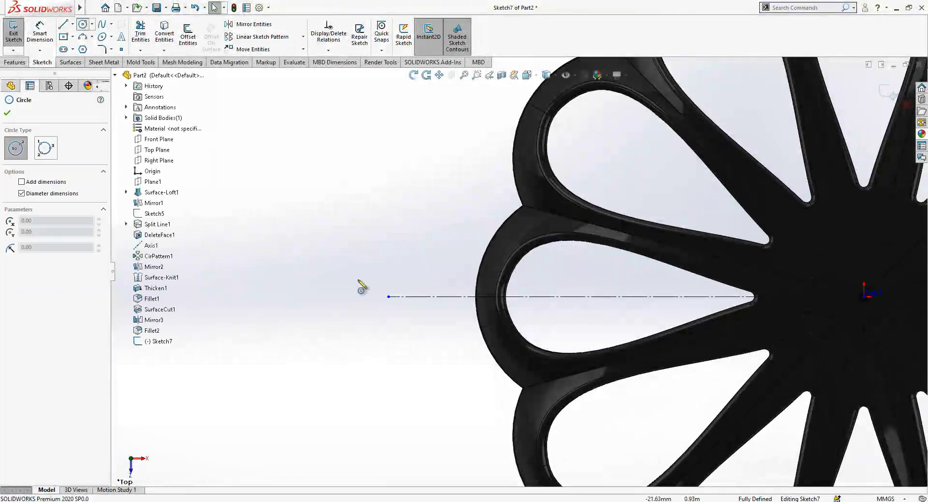
pyautogui.click(389, 297)
pyautogui.click(396, 246)
pyautogui.press('Escape')
# - Offset the circle inward by 0.5 mm to form a concentric inner circle
pyautogui.click(188, 33)
pyautogui.click(395, 245)
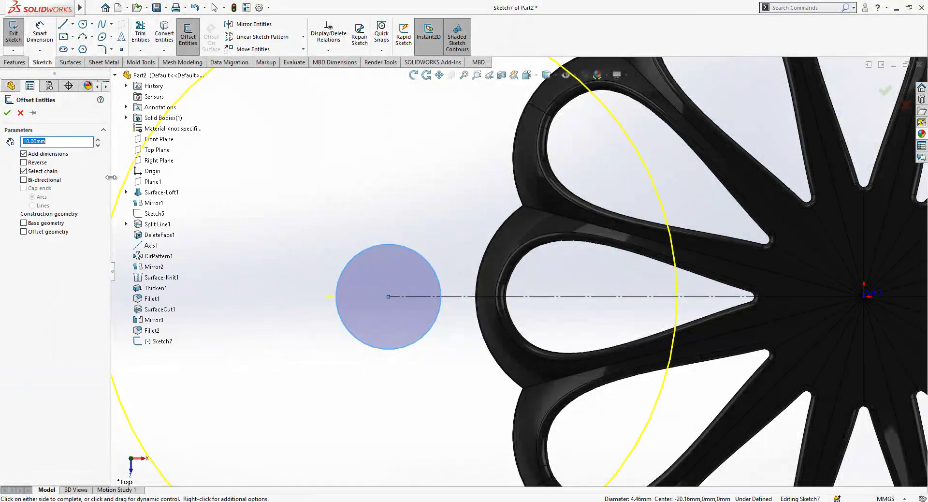
pyautogui.write('0.5')
pyautogui.press('Return')
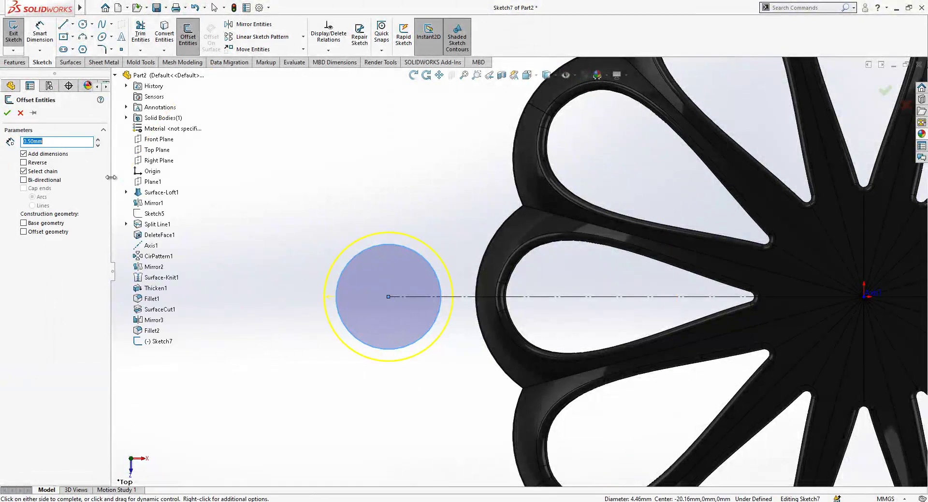
pyautogui.click(25, 171)
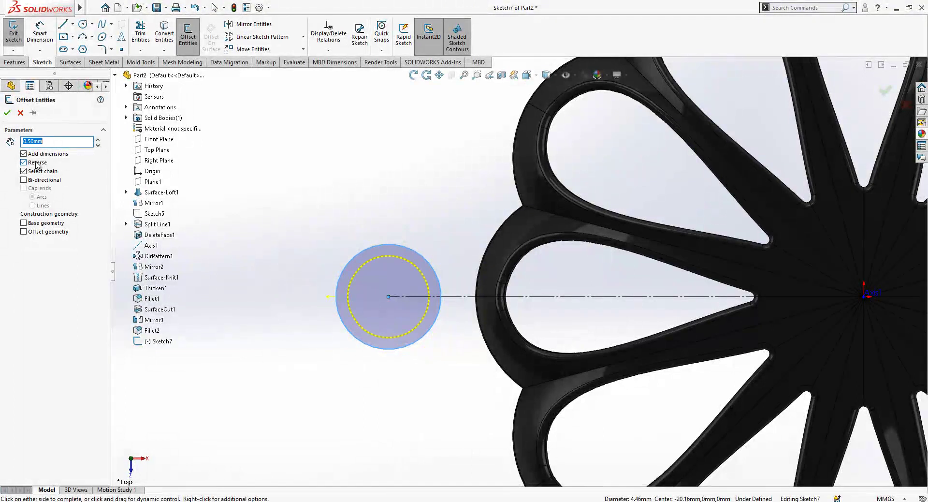
pyautogui.click(7, 112)
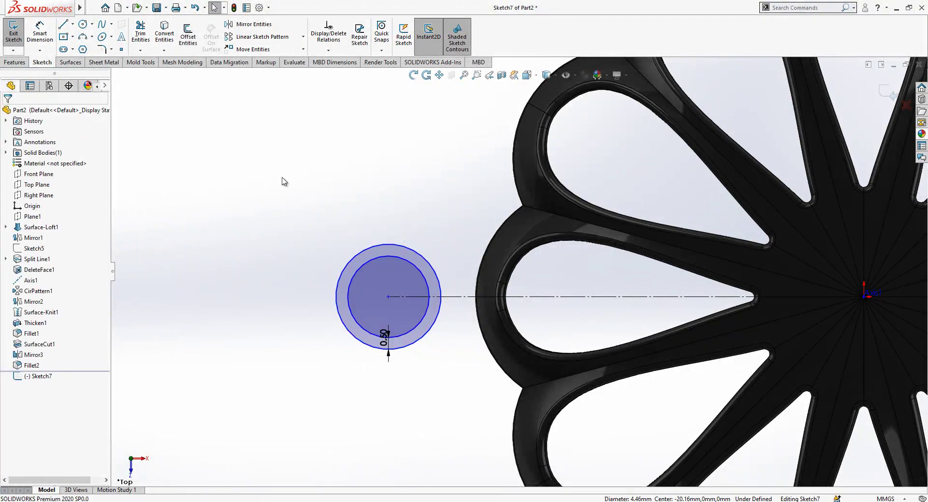
# - Dimension the outer circle's diameter as 3.5 mm and set the offset between the circles to 0.75 mm
pyautogui.click(33, 30)
pyautogui.click(402, 247)
pyautogui.click(394, 230)
pyautogui.click(390, 220)
pyautogui.write('3.5')
pyautogui.press('Return')
pyautogui.scroll(-1, 411, 327)
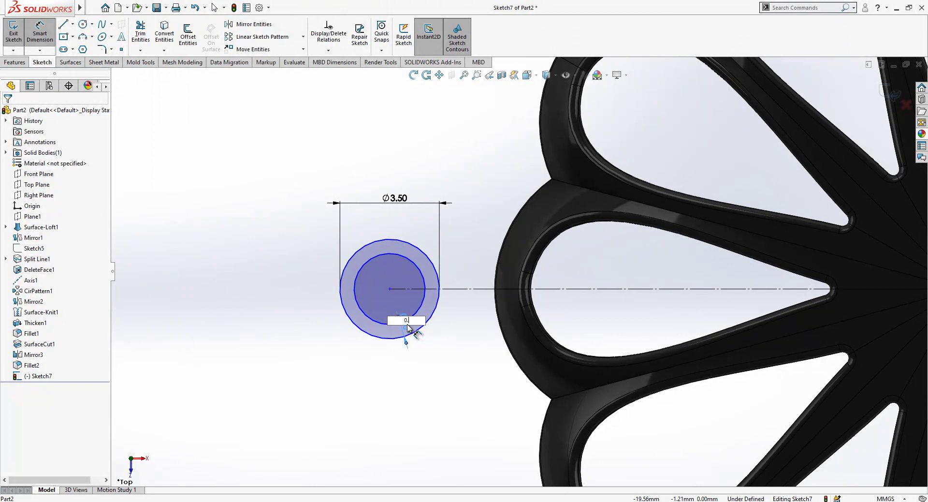
pyautogui.press('Return')
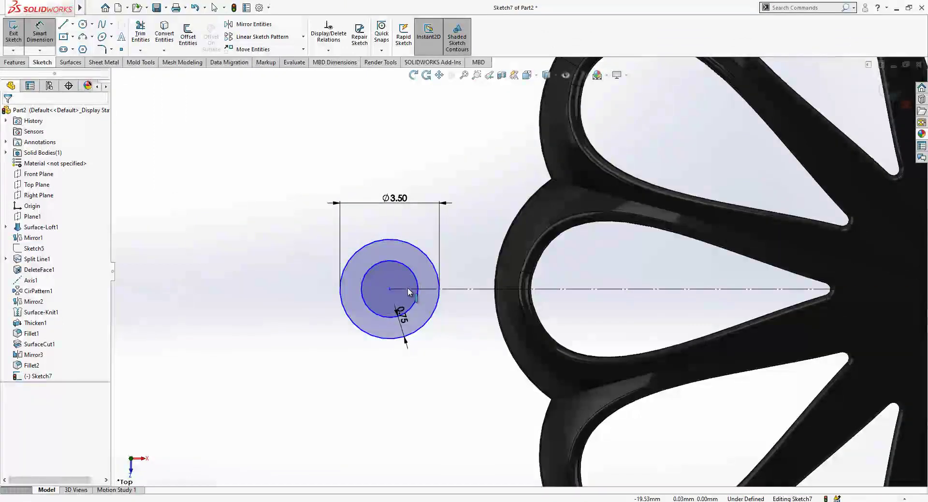
pyautogui.press('Escape')
# - Move the circles inward to overlap the petal's rim, dimension their centre 17.5 mm from the origin, and exit the sketch
pyautogui.moveTo(389, 289); pyautogui.dragTo(464, 297)
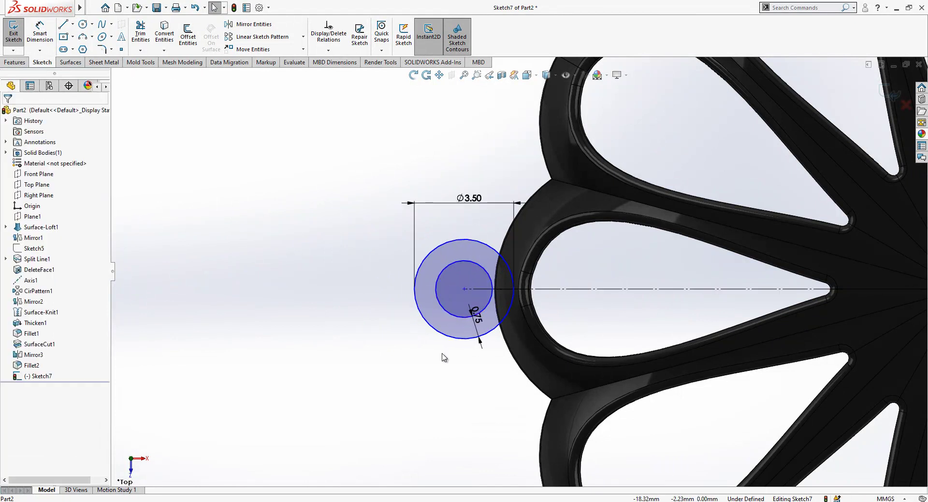
pyautogui.scroll(3, 499, 303)
pyautogui.click(487, 281)
pyautogui.click(775, 281)
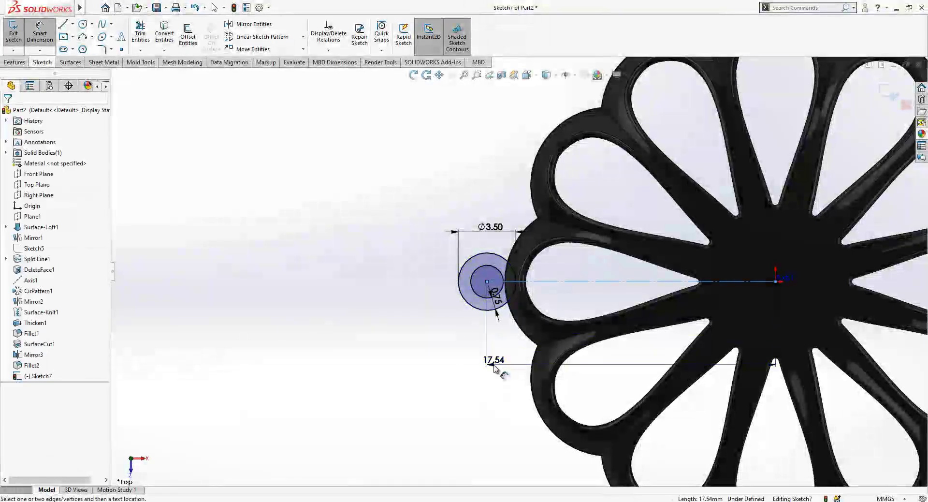
pyautogui.click(494, 365)
pyautogui.write('17.5')
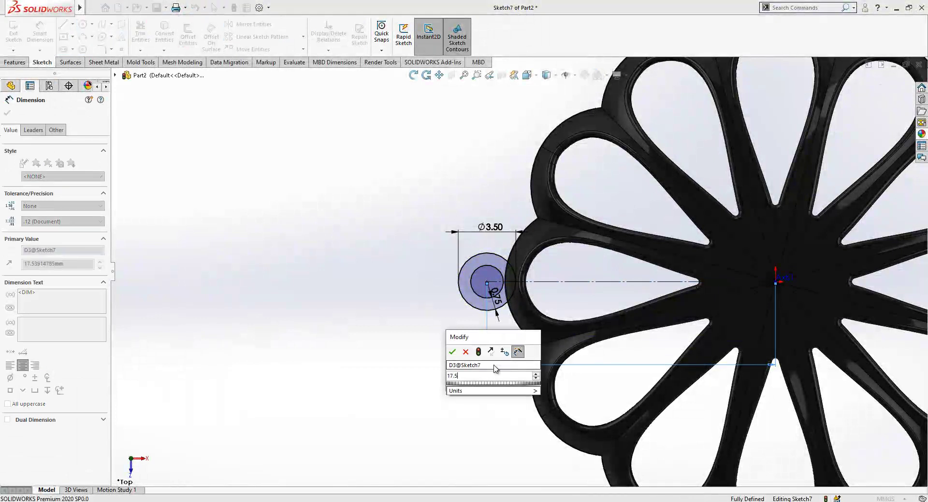
pyautogui.press('Return')
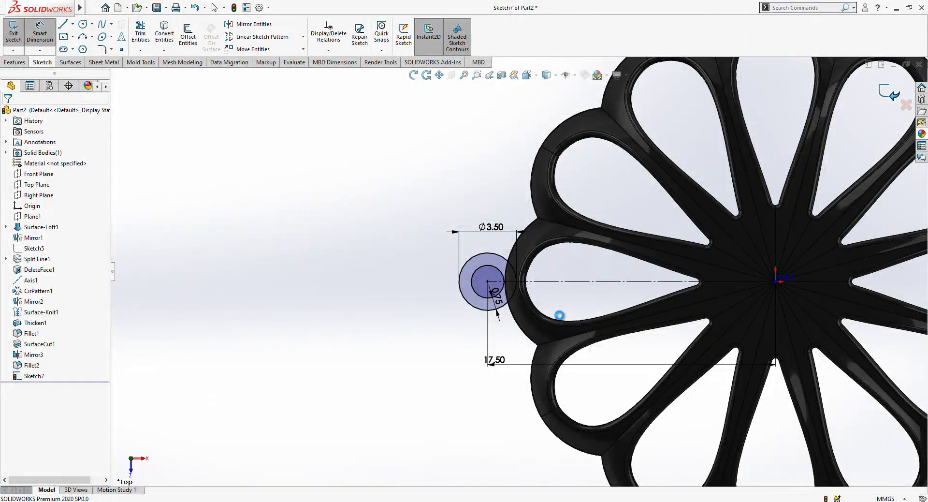
pyautogui.hotkey('ctrl', 'q')
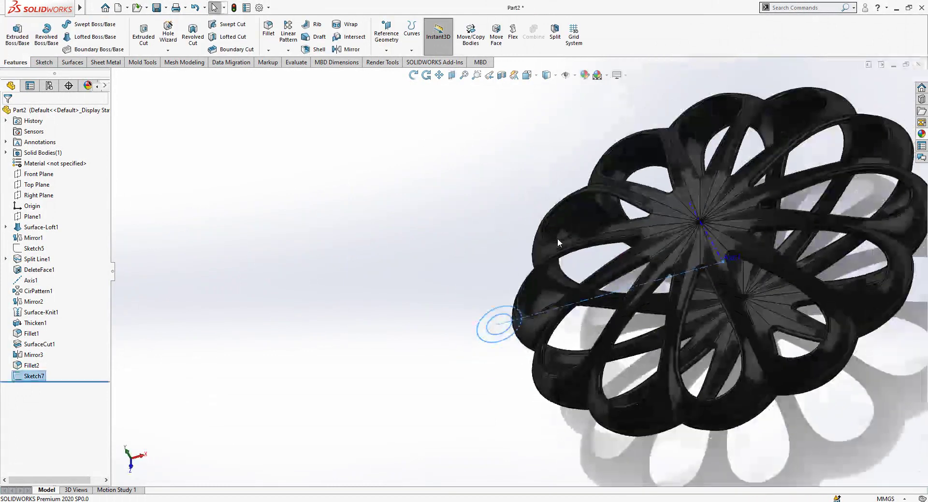
# - Extrude the ring profile beside the petal 0.75 mm with a Mid Plane end condition and Merge result enabled
pyautogui.scroll(-4, 525, 323)
pyautogui.click(12, 28)
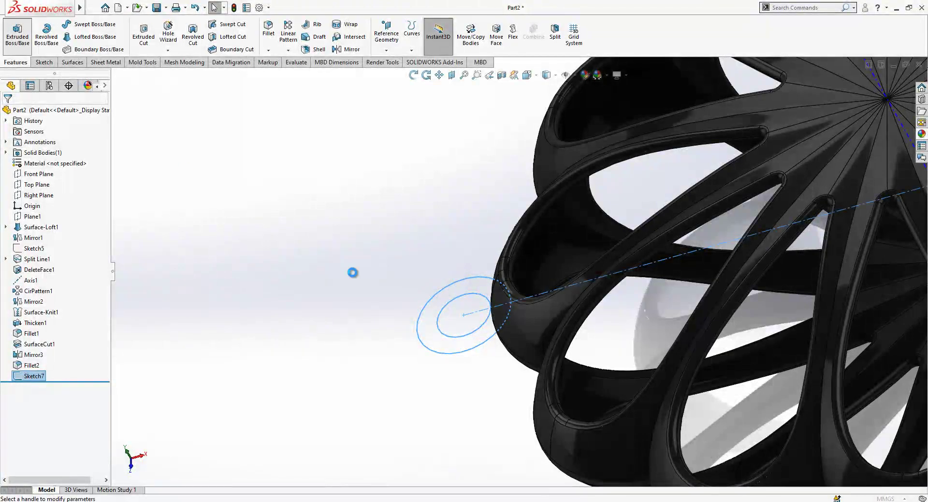
pyautogui.scroll(1, 431, 323)
pyautogui.moveTo(431, 322); pyautogui.dragTo(472, 255, button='middle')
pyautogui.scroll(-1, 471, 254)
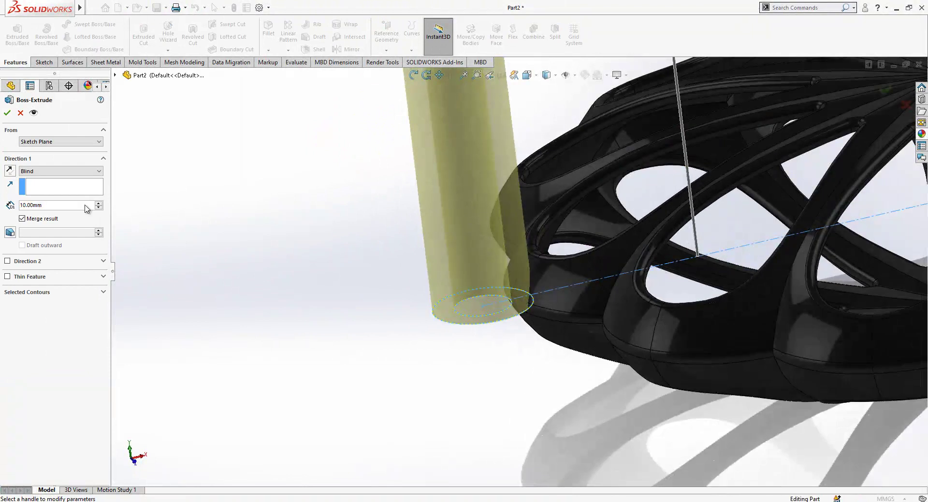
pyautogui.click(73, 170)
pyautogui.click(54, 211)
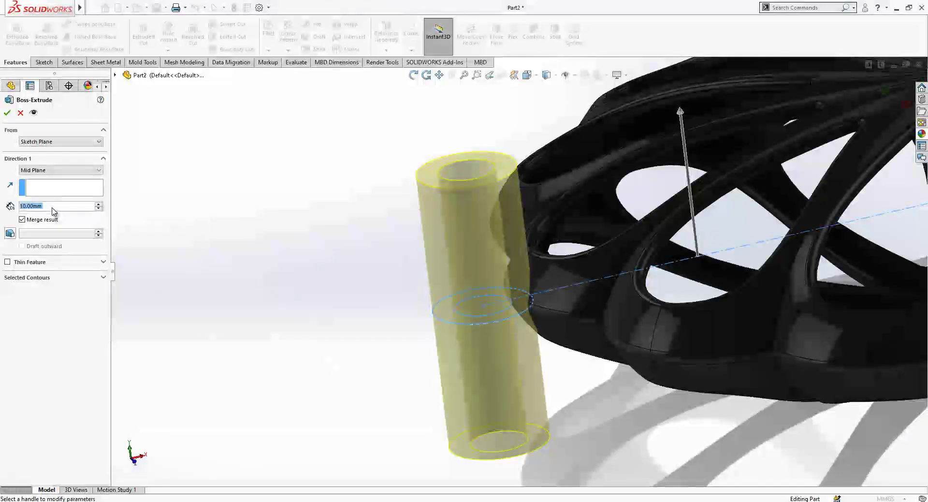
pyautogui.write('7.')
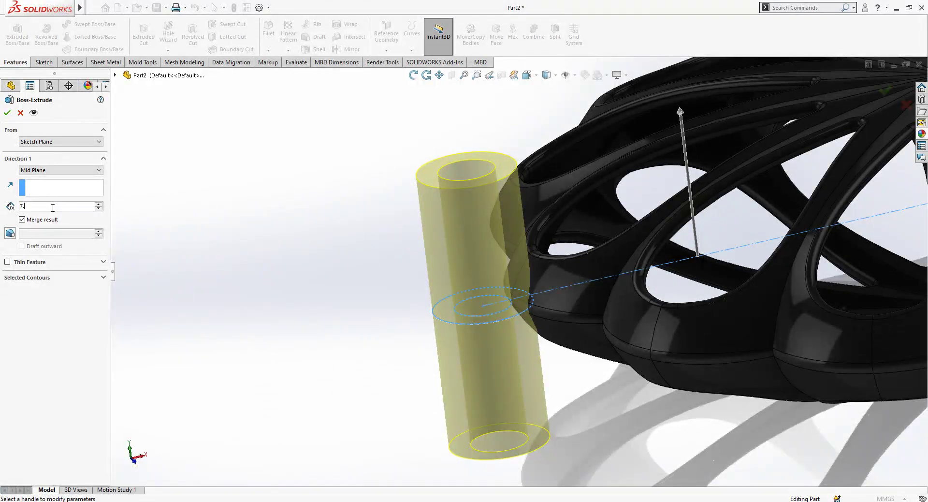
pyautogui.write('5')
pyautogui.press('Return')
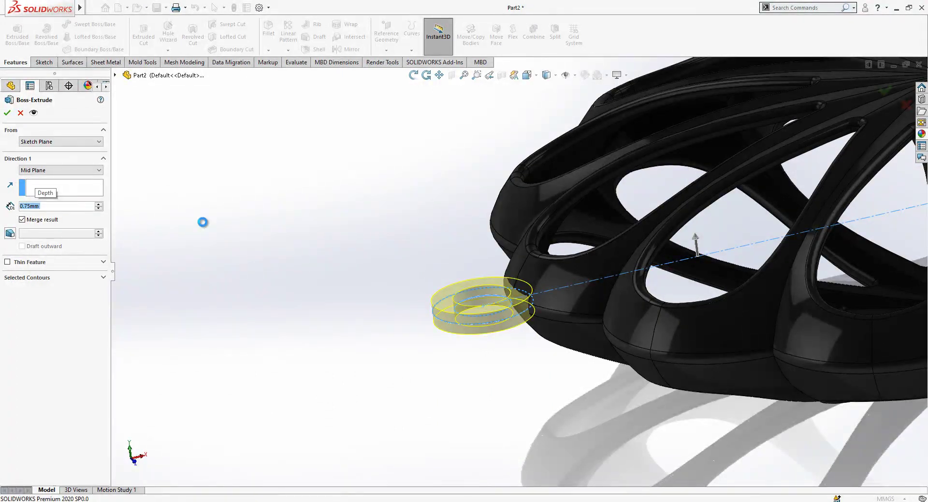
pyautogui.press('Return')
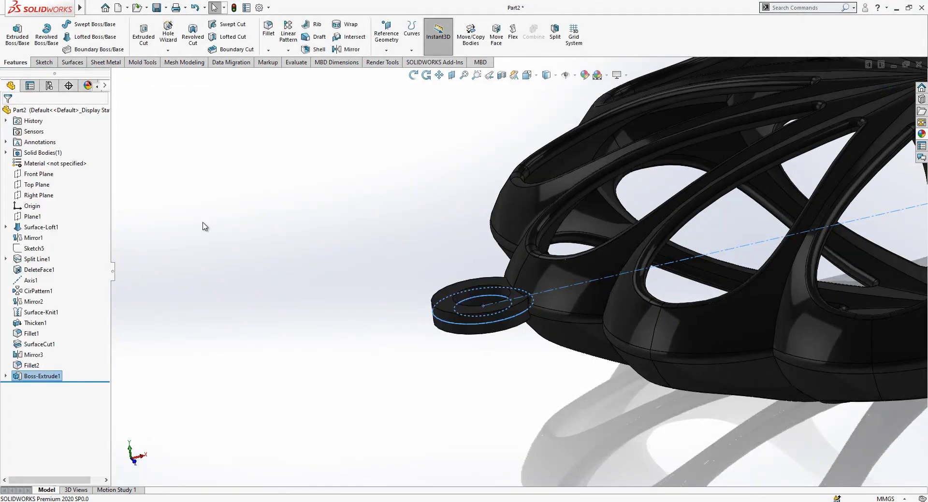
# - Fillet the hanging loop's four outer and inner circular edges with a 0.375 mm symmetric radius
pyautogui.scroll(-2, 527, 270)
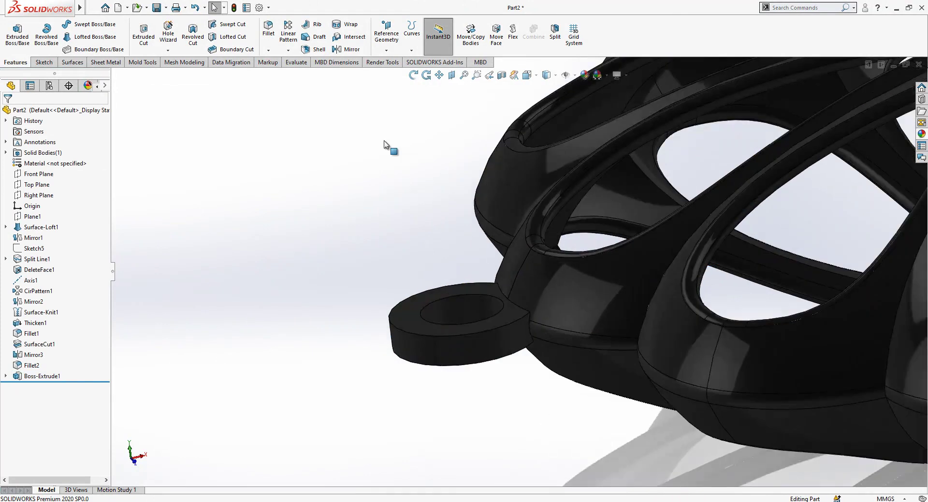
pyautogui.click(268, 29)
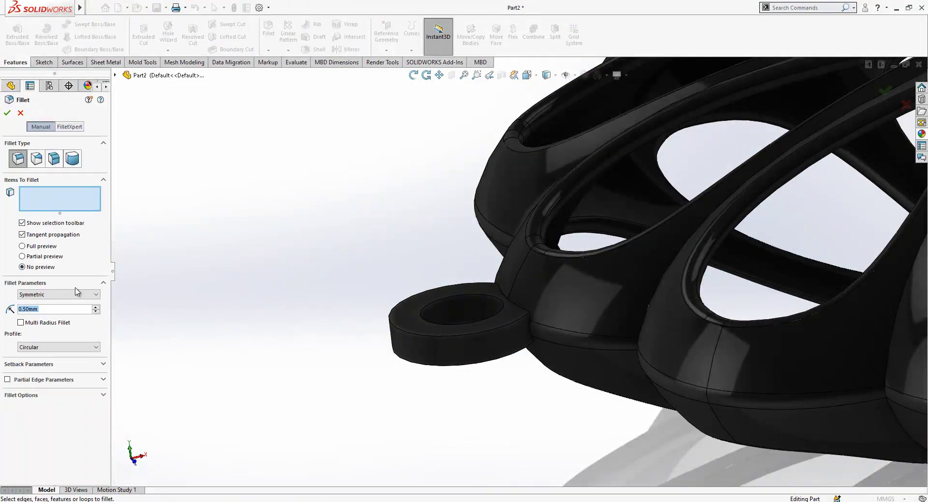
pyautogui.write('0.')
pyautogui.write('375')
pyautogui.press('Return')
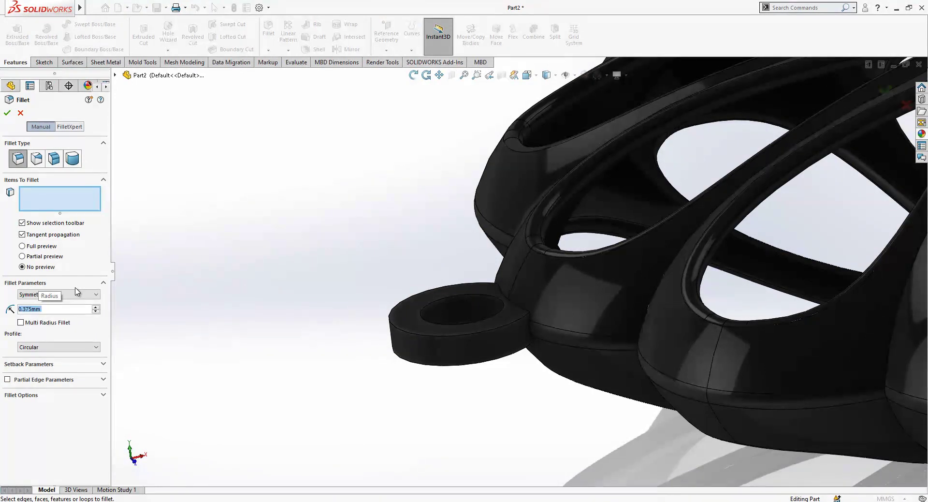
pyautogui.click(425, 366)
pyautogui.click(433, 309)
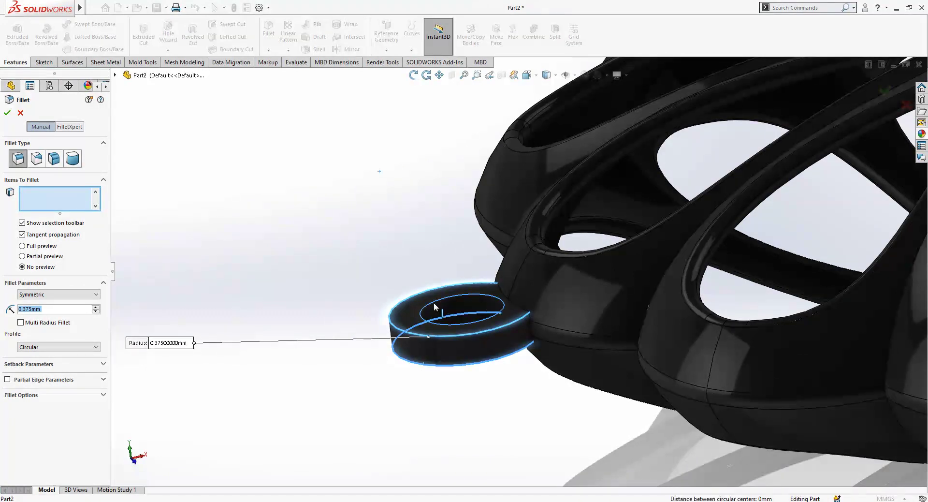
pyautogui.moveTo(450, 322); pyautogui.dragTo(488, 316, button='middle')
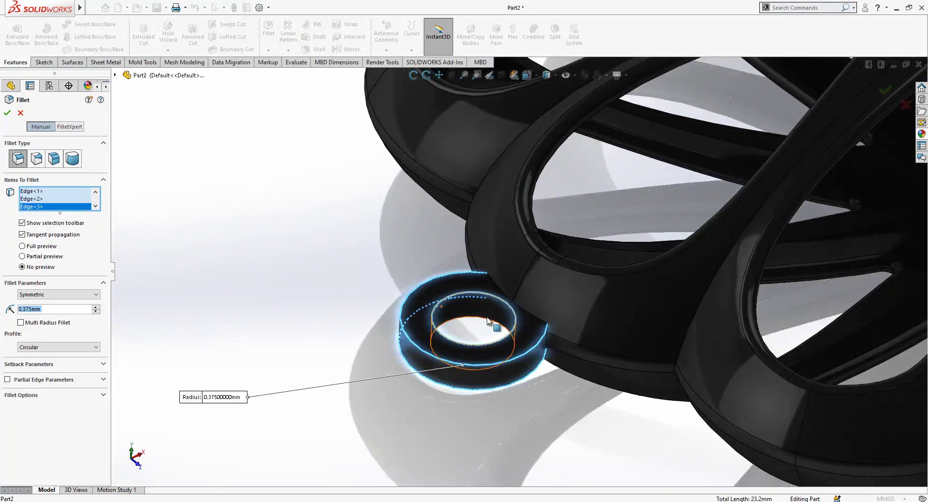
pyautogui.click(487, 320)
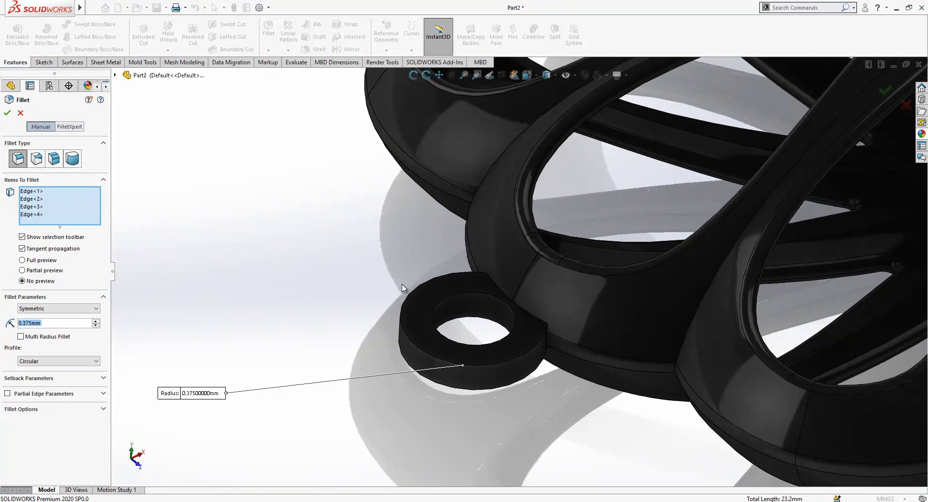
pyautogui.click(342, 257)
# - Examine the filleted loop and whole ear ring, and orient the view face-on to the petals with the loop uppermost
pyautogui.scroll(2, 551, 295)
pyautogui.moveTo(549, 319); pyautogui.dragTo(748, 326, button='middle')
pyautogui.scroll(5, 480, 316)
pyautogui.moveTo(480, 316); pyautogui.dragTo(437, 354, button='middle')
pyautogui.click(492, 347)
pyautogui.click(536, 319)
pyautogui.press('space')
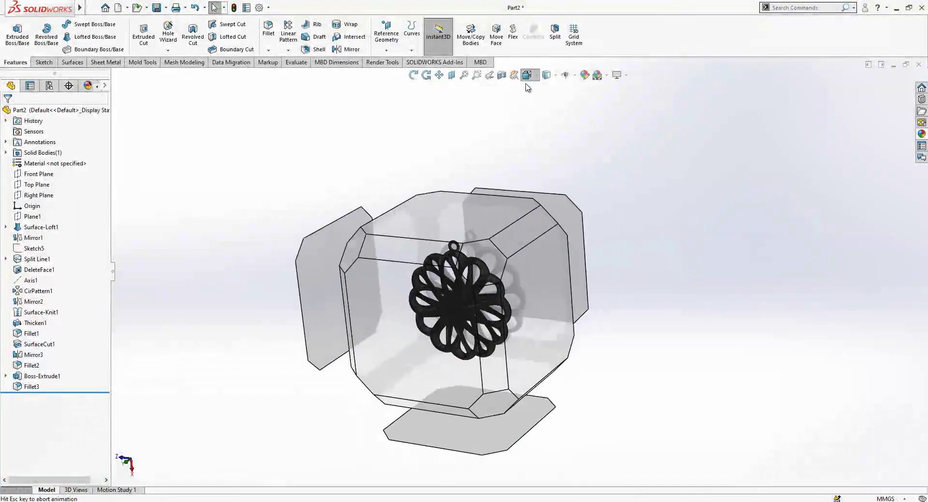
pyautogui.click(308, 309)
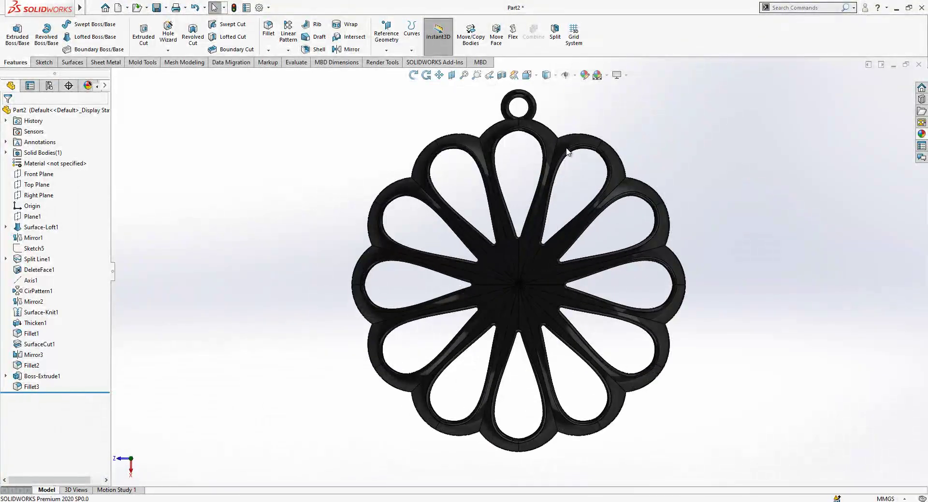
# - Set the display style to shaded without edges and inspect the ear ring from a tilted angle
pyautogui.click(552, 77)
pyautogui.click(547, 100)
pyautogui.scroll(-2, 608, 168)
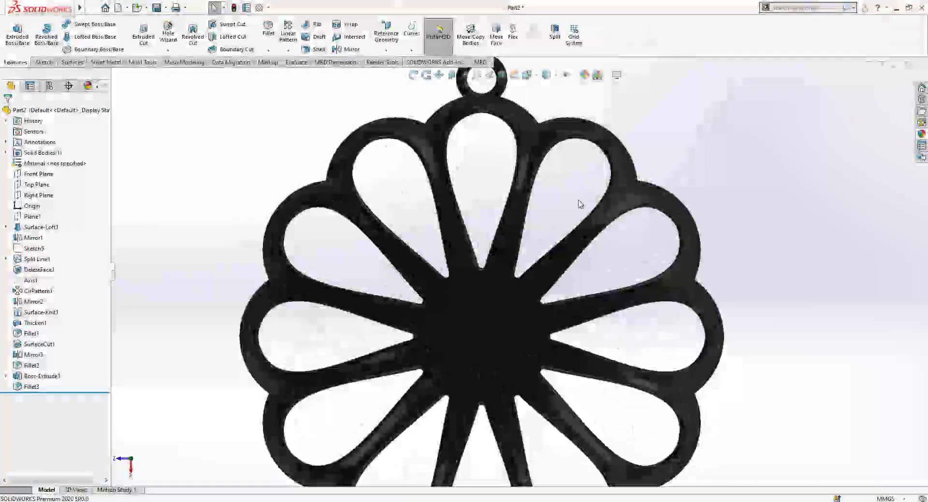
pyautogui.scroll(4, 531, 266)
pyautogui.moveTo(532, 271)
pyautogui.mouseDown(button='middle')
pyautogui.moveTo(465, 334)
pyautogui.moveTo(396, 352)
pyautogui.moveTo(377, 377)
pyautogui.moveTo(541, 305)
pyautogui.moveTo(604, 292)
pyautogui.moveTo(543, 358)
pyautogui.mouseUp(button='middle')
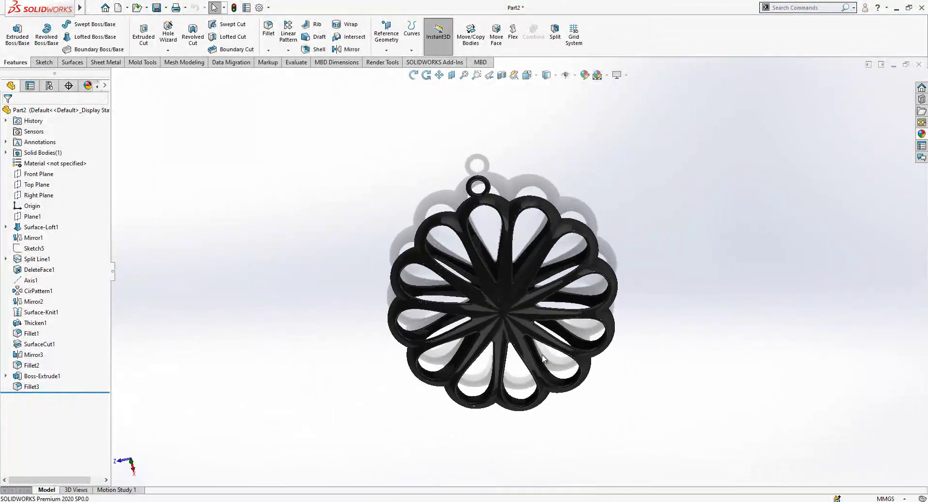